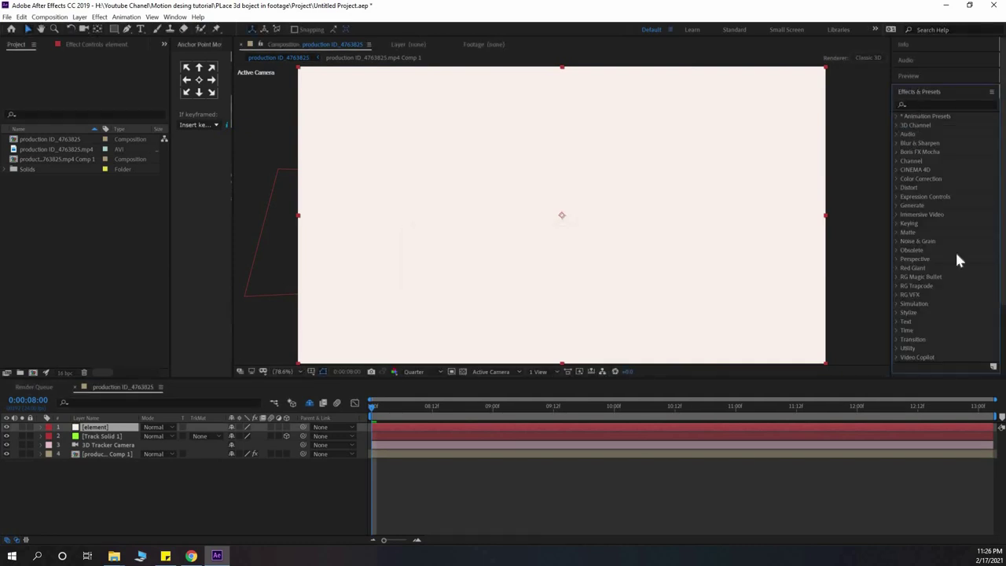
# Apply the Video Copilot Element effect to the element layer and show its effect controls.
pyautogui.click(896, 289)
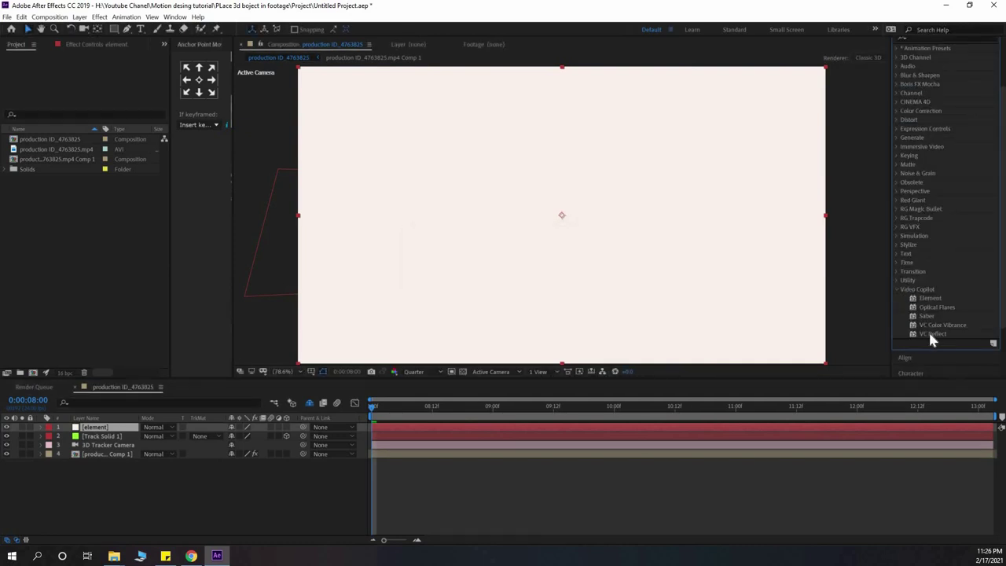
pyautogui.moveTo(930, 299); pyautogui.dragTo(669, 283)
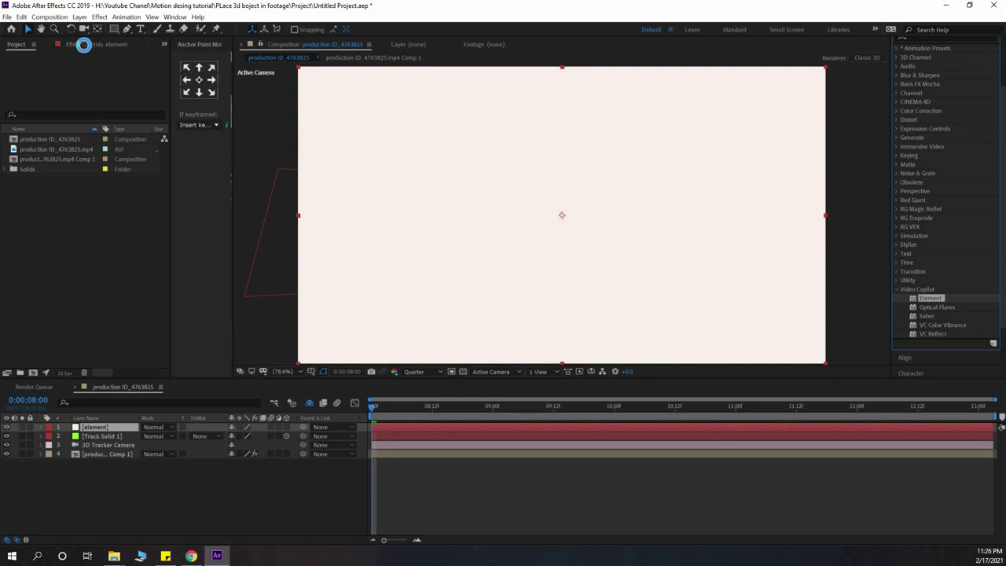
pyautogui.click(83, 45)
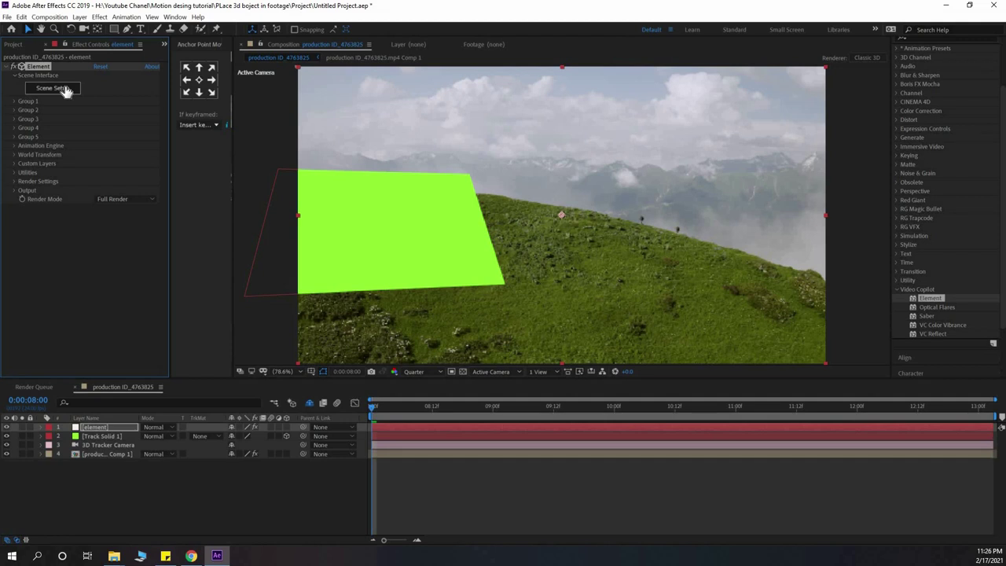
# Import Church.obj from the Mesh folder into the Element Scene Setup with the default import preferences.
pyautogui.click(66, 90)
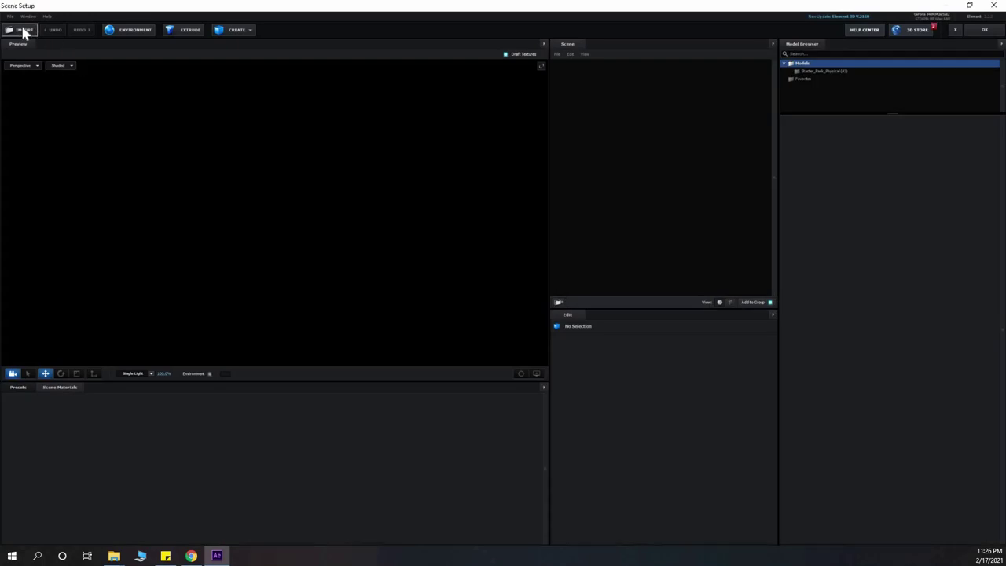
pyautogui.click(23, 31)
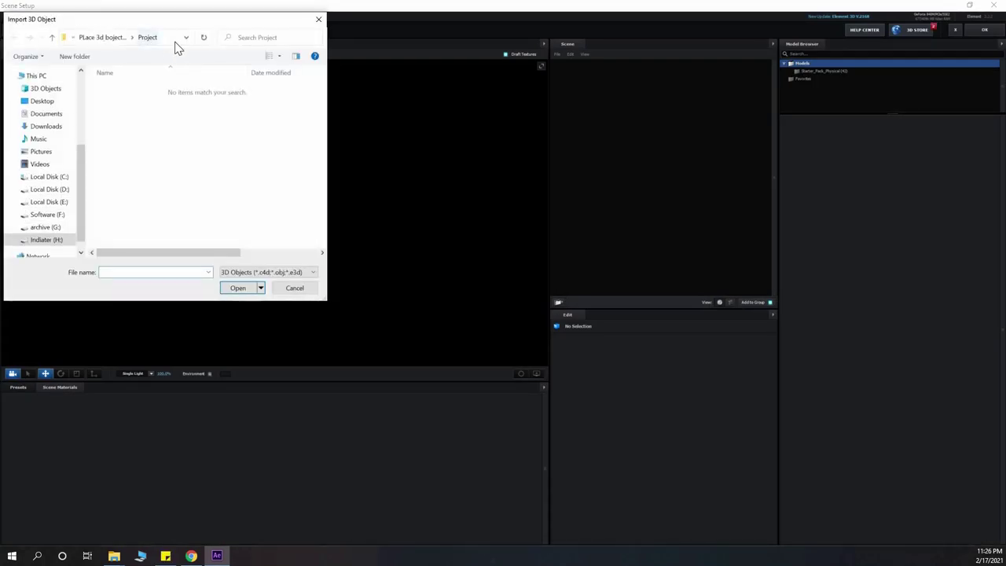
pyautogui.click(176, 43)
pyautogui.hotkey('ctrl', 'v')
pyautogui.press('Return')
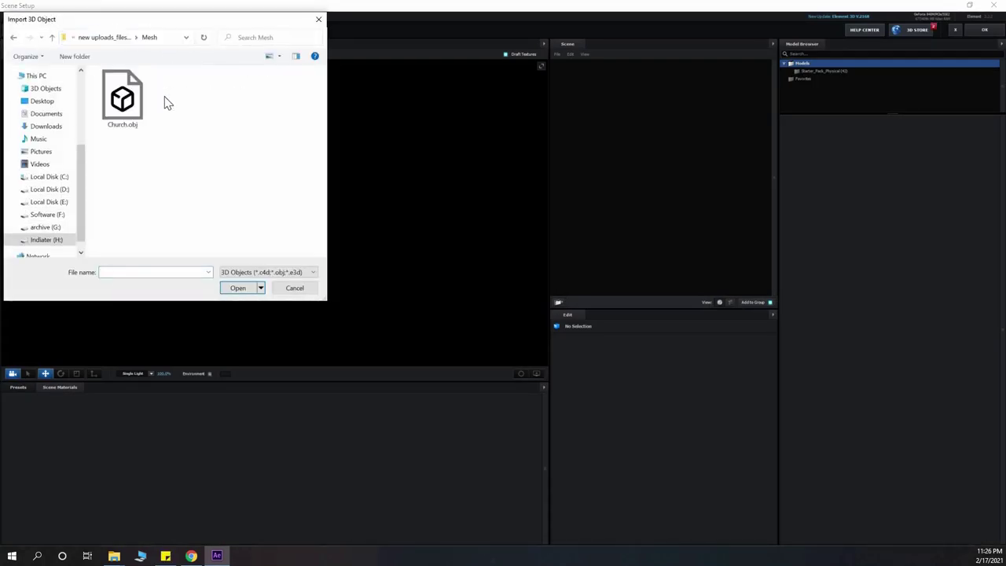
pyautogui.click(138, 123)
pyautogui.click(239, 289)
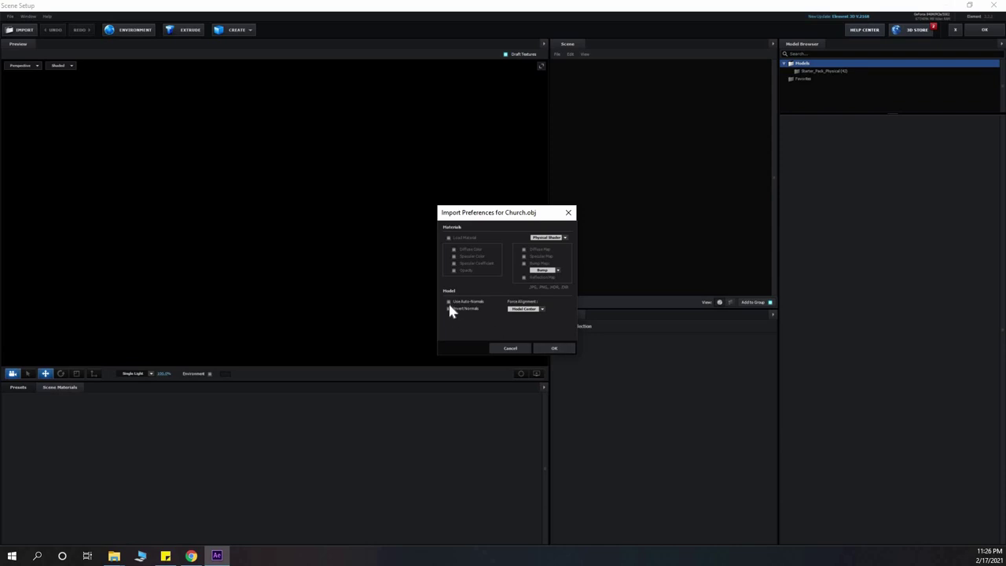
pyautogui.click(554, 349)
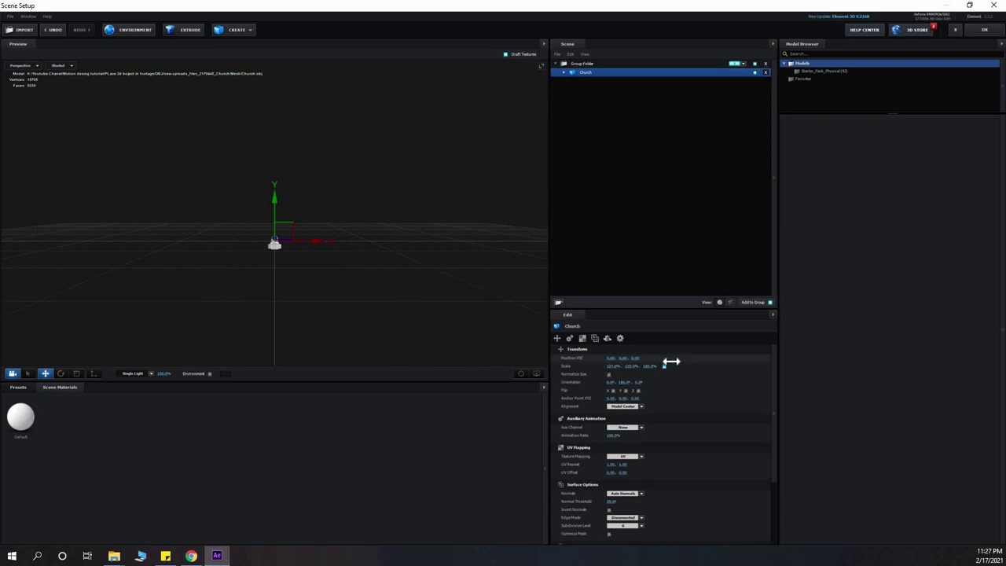
# Scale the church model uniformly to about 1057% and accept the scene.
pyautogui.moveTo(671, 362); pyautogui.dragTo(786, 355)
pyautogui.moveTo(167, 269)
pyautogui.mouseDown()
pyautogui.moveTo(256, 261)
pyautogui.moveTo(228, 252)
pyautogui.moveTo(183, 279)
pyautogui.mouseUp()
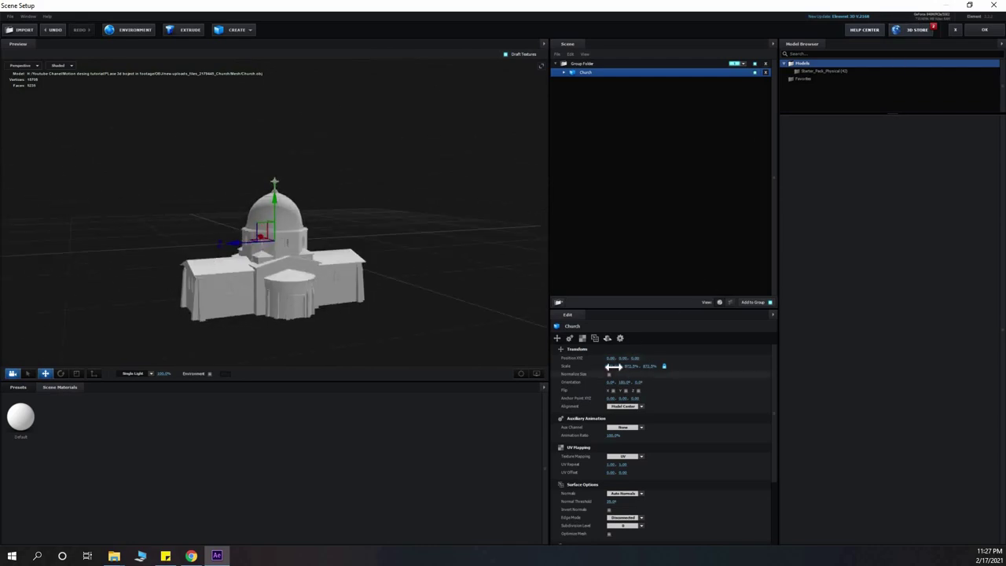
pyautogui.moveTo(629, 366); pyautogui.dragTo(768, 328)
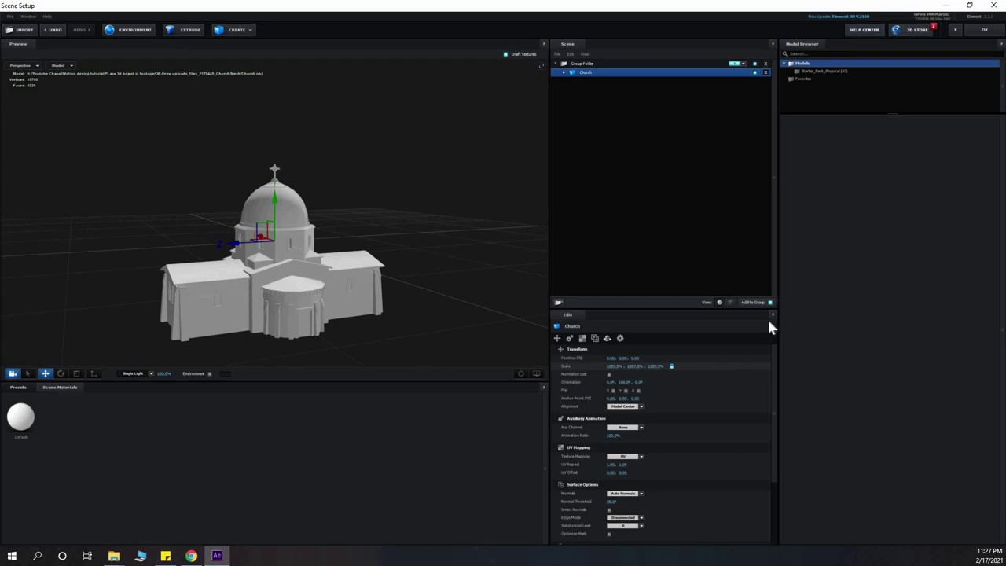
pyautogui.click(987, 31)
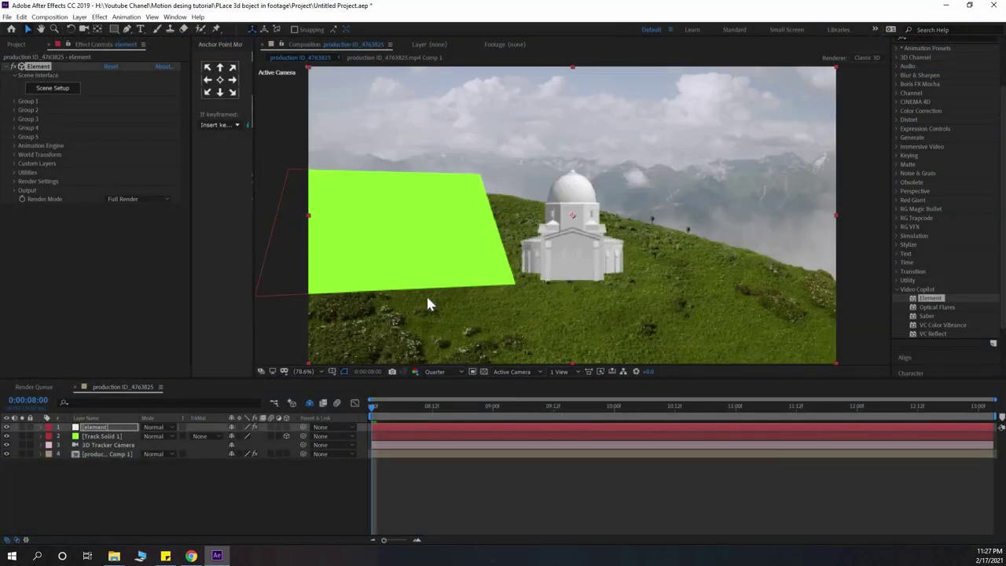
# At 0:00:13:02, create a group null for Group 1 of the Element effect and undo the duplicate null.
pyautogui.press('space')
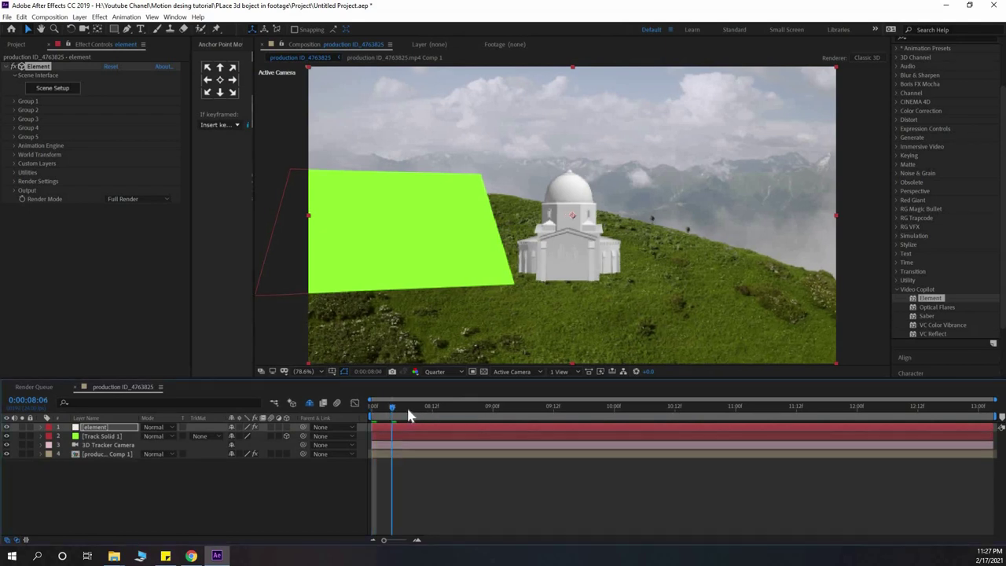
pyautogui.moveTo(461, 401); pyautogui.dragTo(1002, 476)
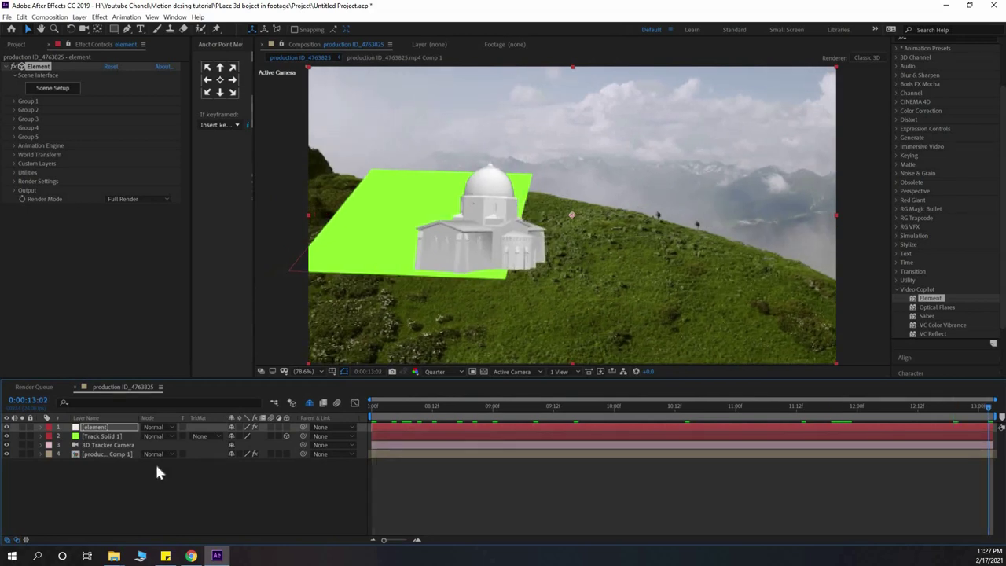
pyautogui.click(106, 430)
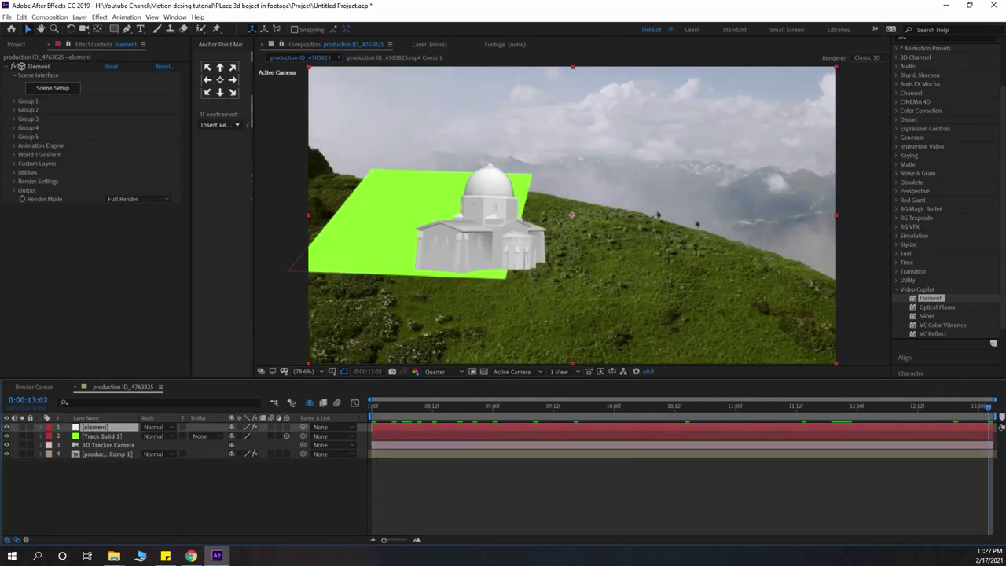
pyautogui.click(20, 107)
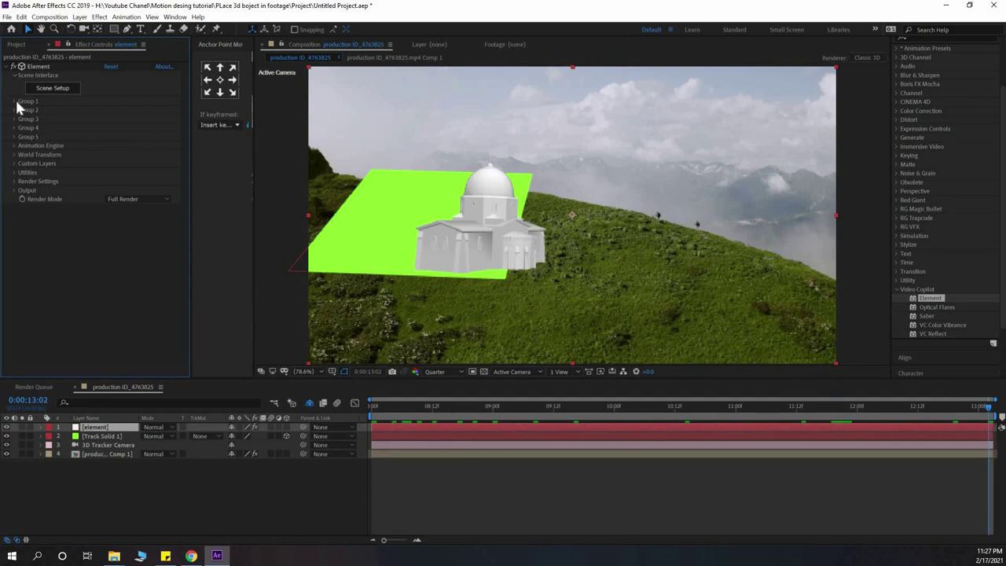
pyautogui.click(16, 102)
pyautogui.click(31, 163)
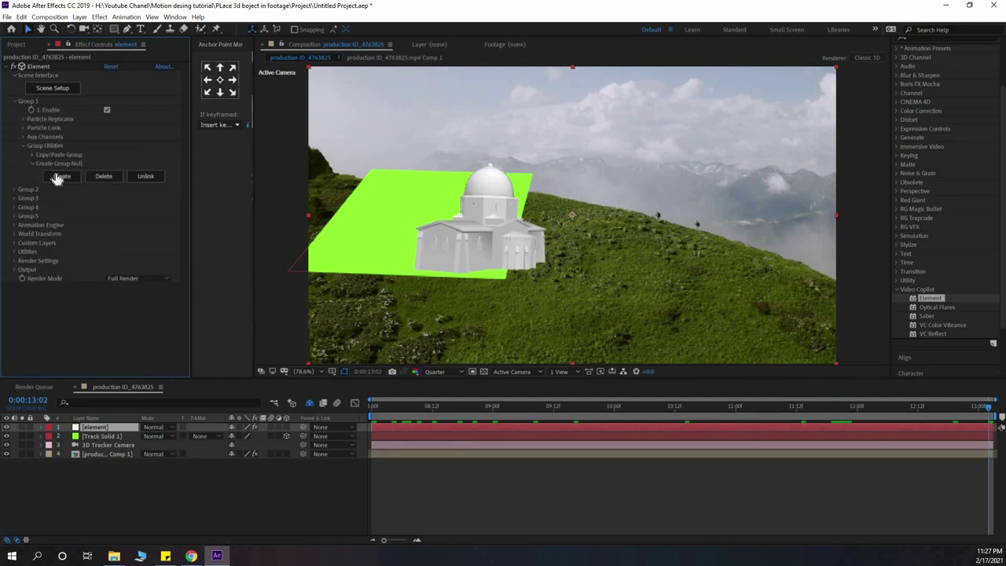
pyautogui.click(57, 177)
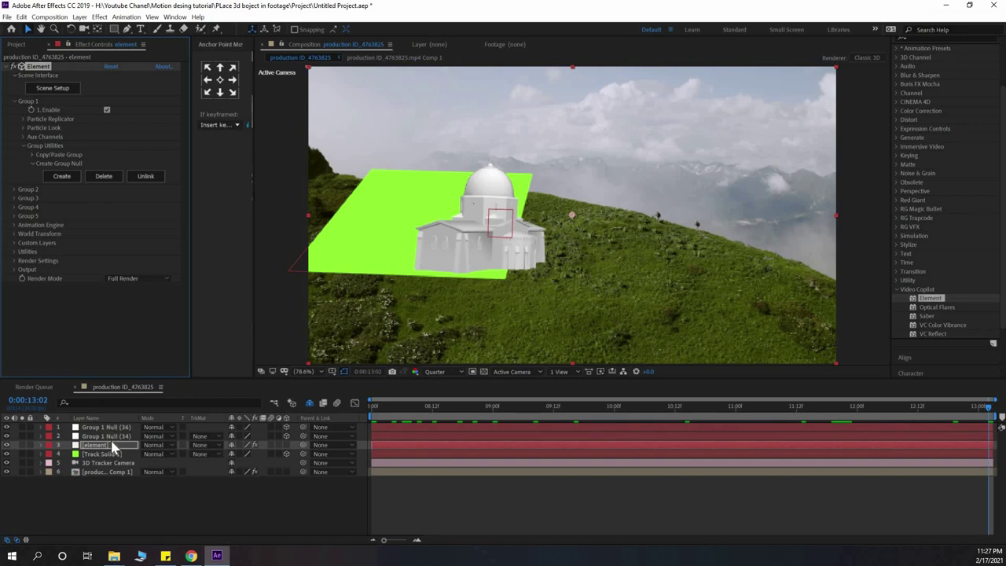
pyautogui.hotkey('ctrl', 'z')
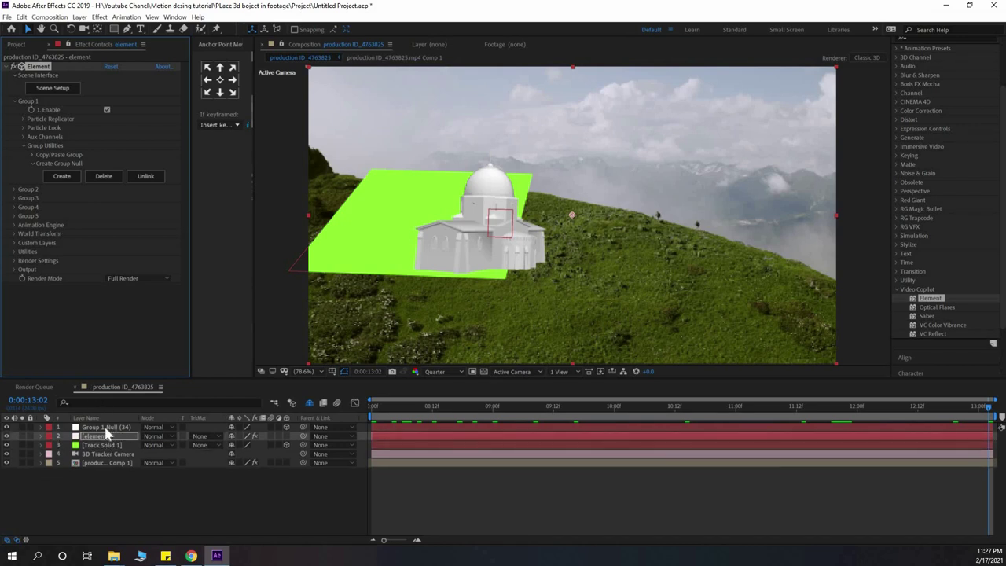
# Move the Group 1 null over the green track solid by changing its X position to about 587.
pyautogui.click(106, 429)
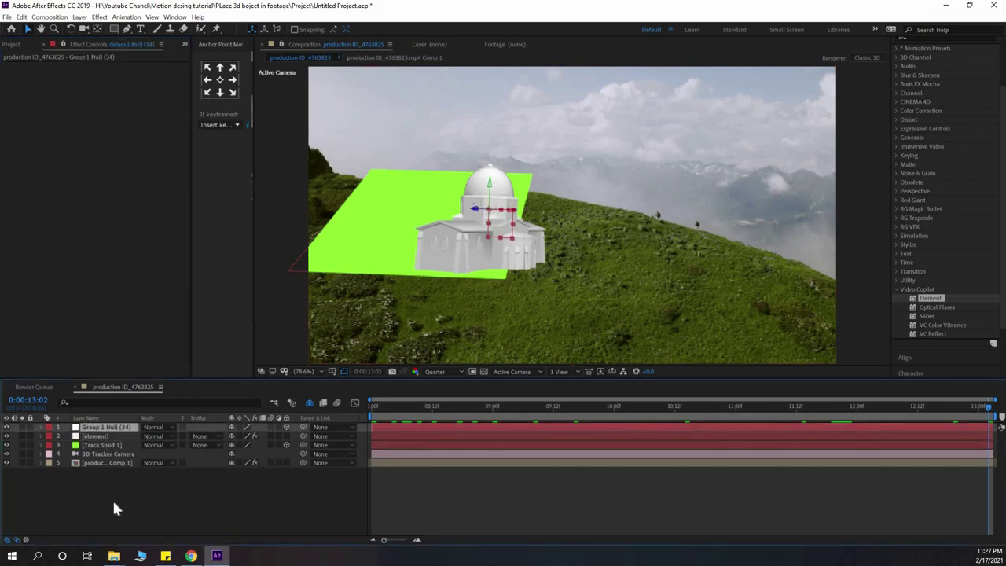
pyautogui.press('p')
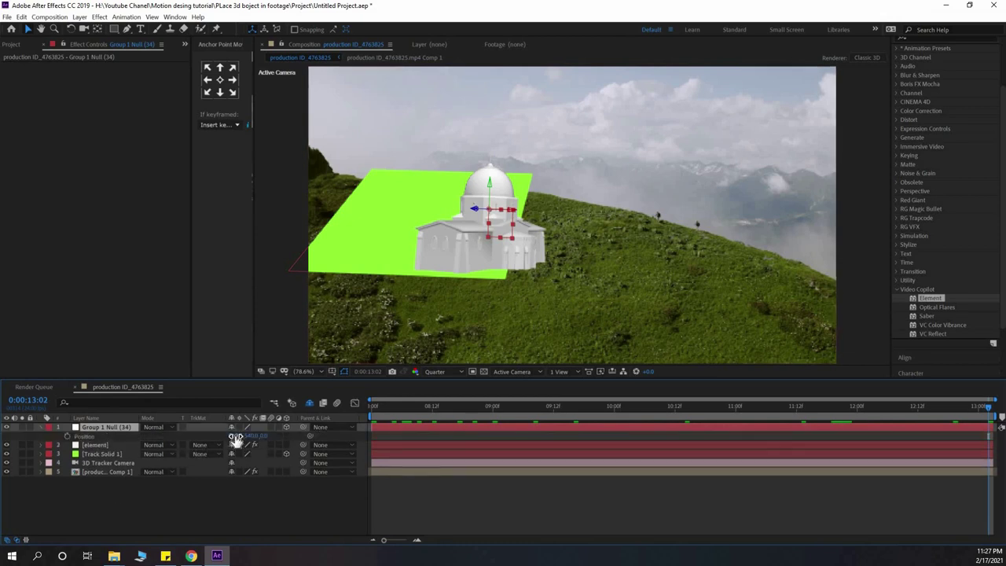
pyautogui.moveTo(226, 434); pyautogui.dragTo(855, 405)
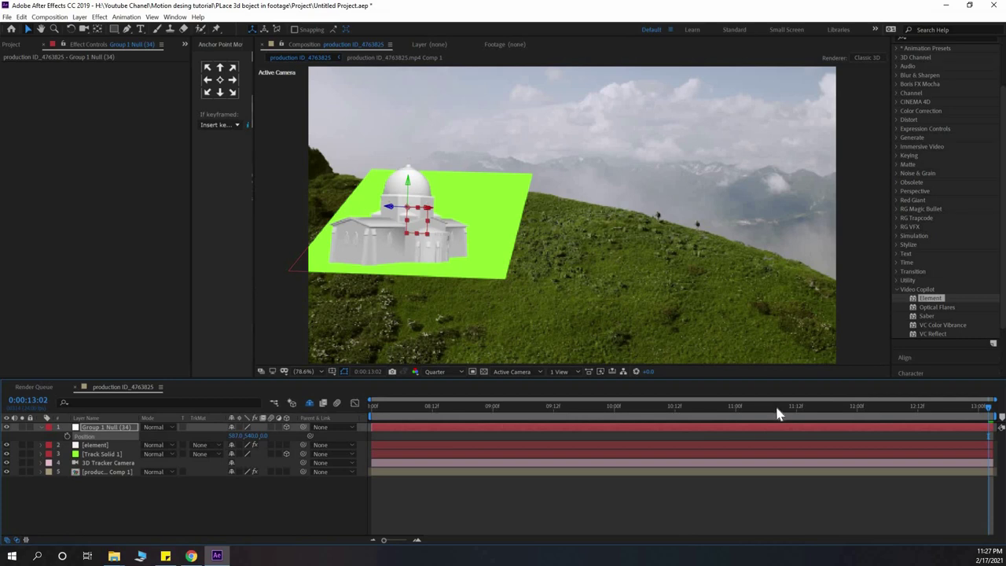
pyautogui.moveTo(777, 415); pyautogui.dragTo(440, 422)
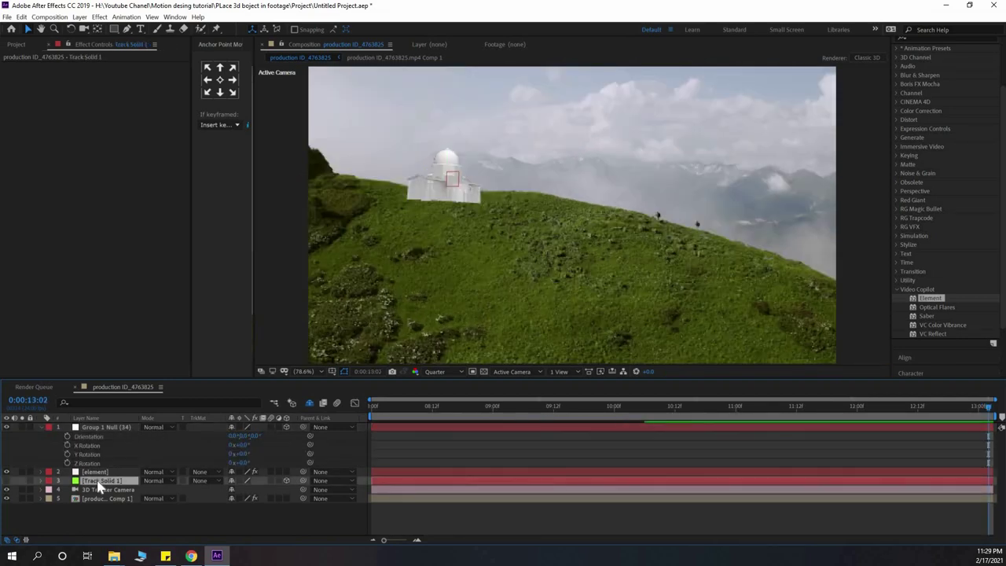
# Copy the position of Track Solid 1 onto the Group 1 null and preview the placement.
pyautogui.press('p')
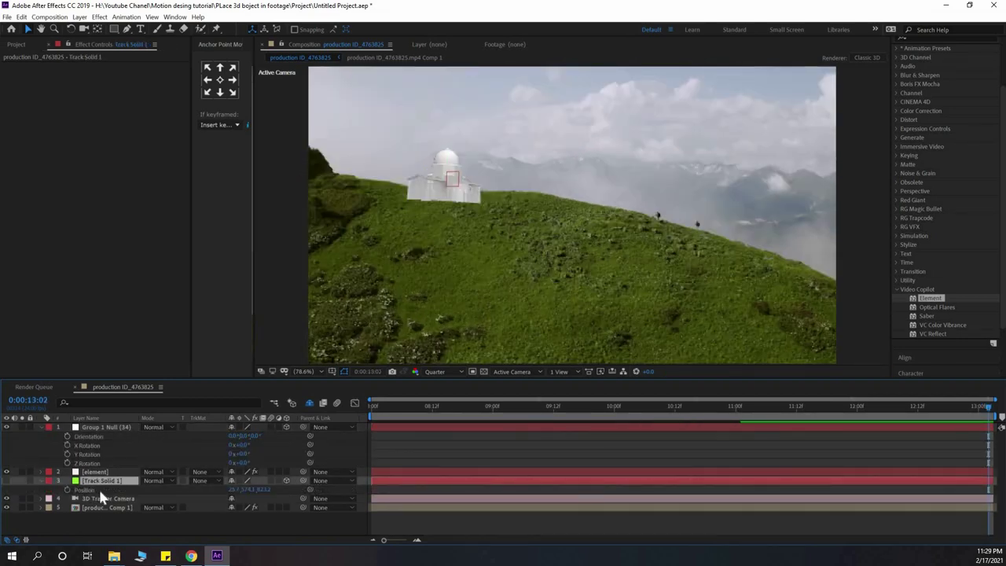
pyautogui.click(99, 489)
pyautogui.click(90, 427)
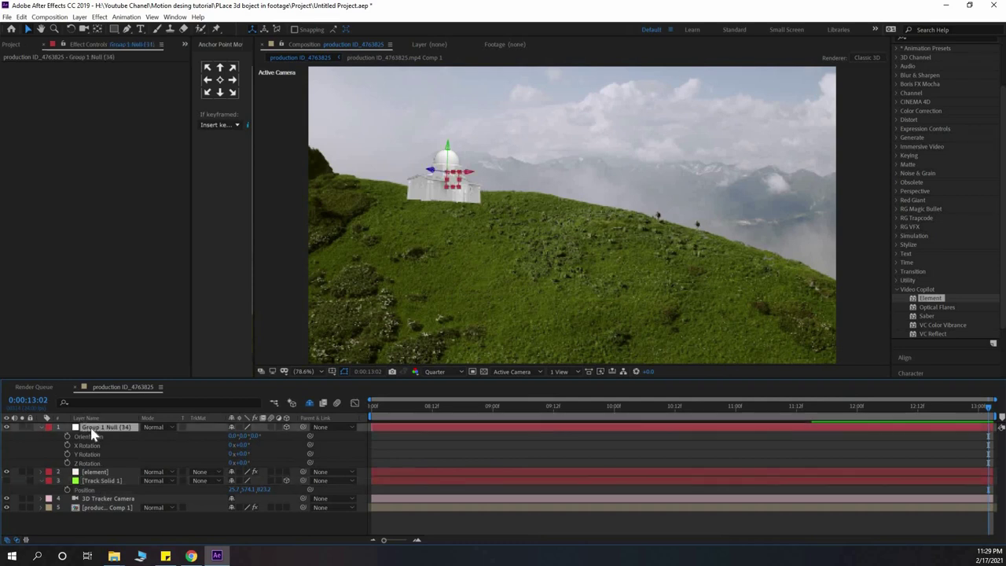
pyautogui.press('p')
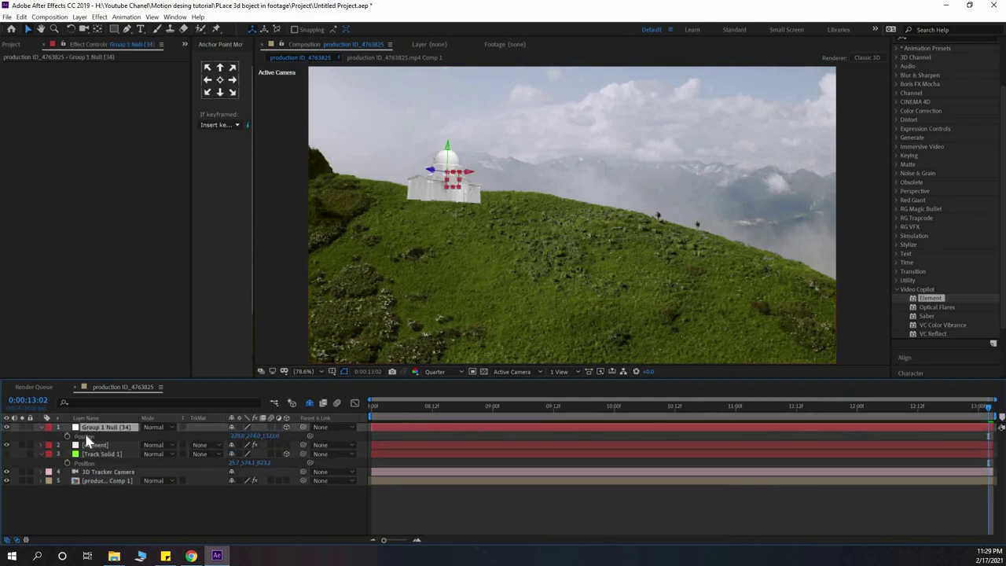
pyautogui.click(85, 435)
pyautogui.hotkey('ctrl', 'v')
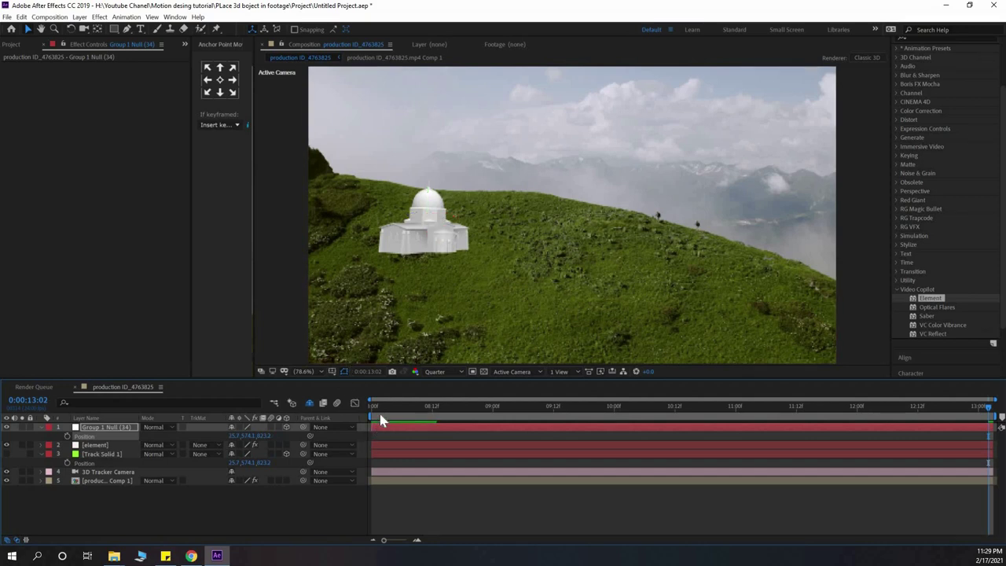
pyautogui.press('space')
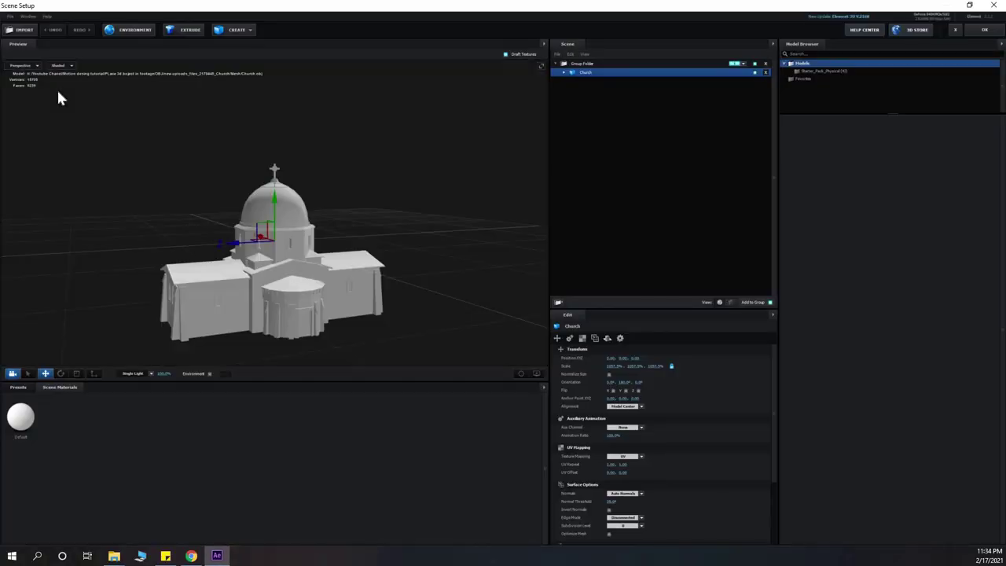
# Open the diffuse texture channel of the church model's Default material.
pyautogui.moveTo(207, 296); pyautogui.dragTo(329, 251)
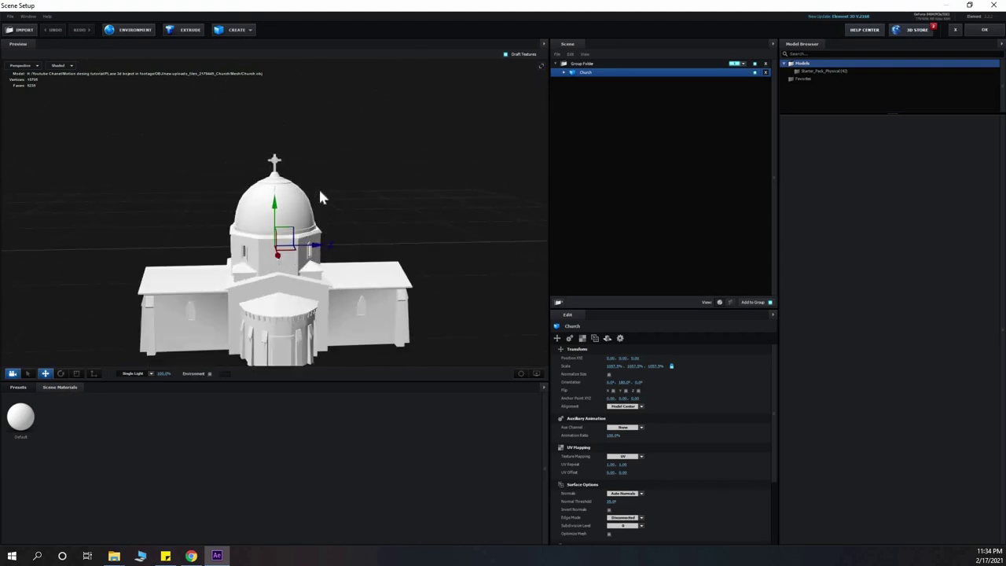
pyautogui.moveTo(321, 196); pyautogui.dragTo(337, 277)
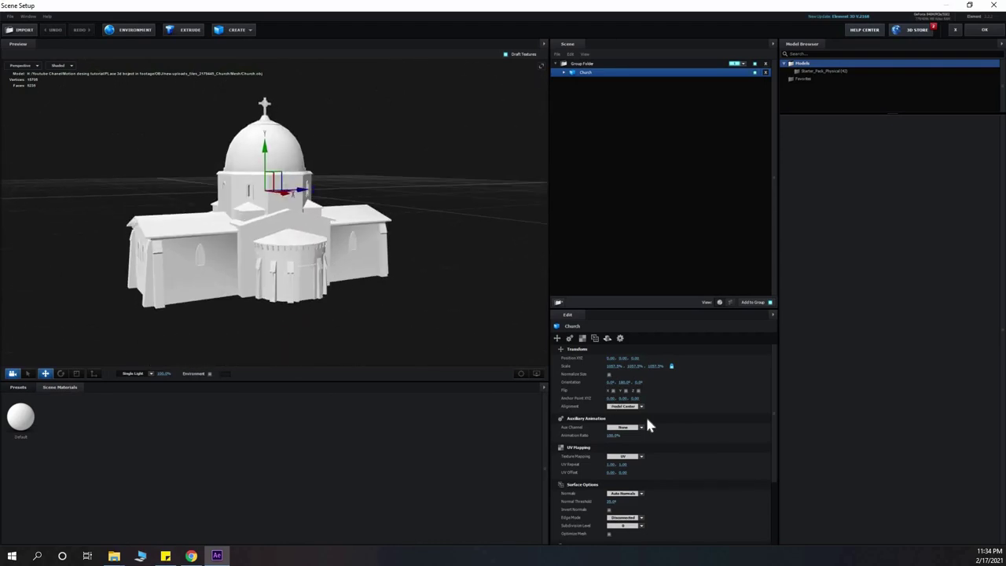
pyautogui.scroll(-1, 646, 434)
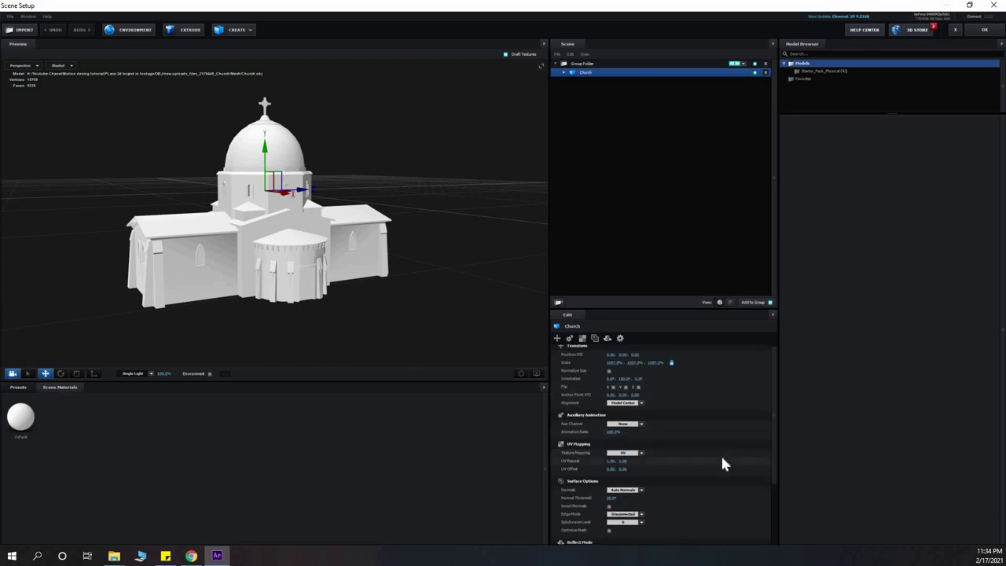
pyautogui.scroll(-3, 722, 459)
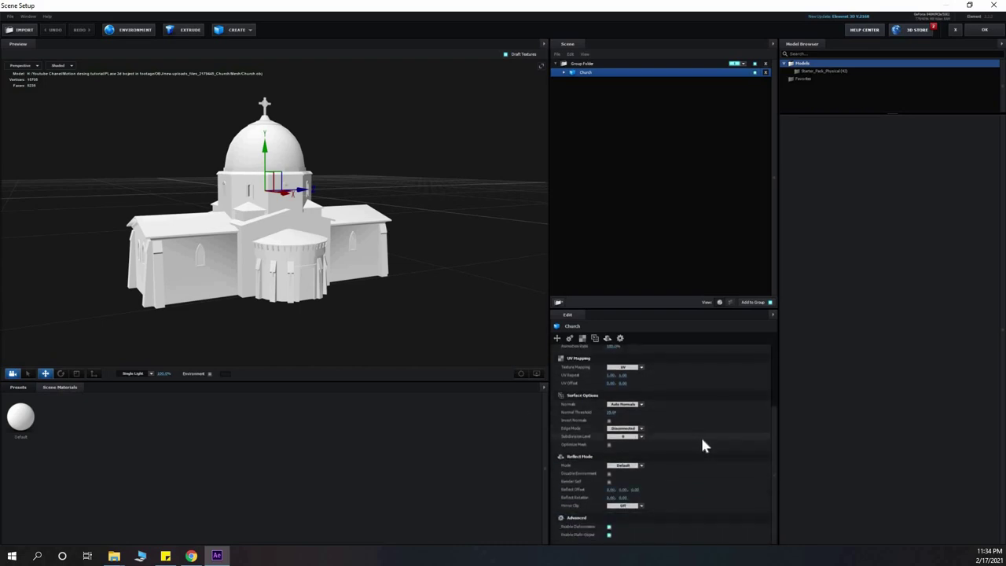
pyautogui.scroll(5, 700, 435)
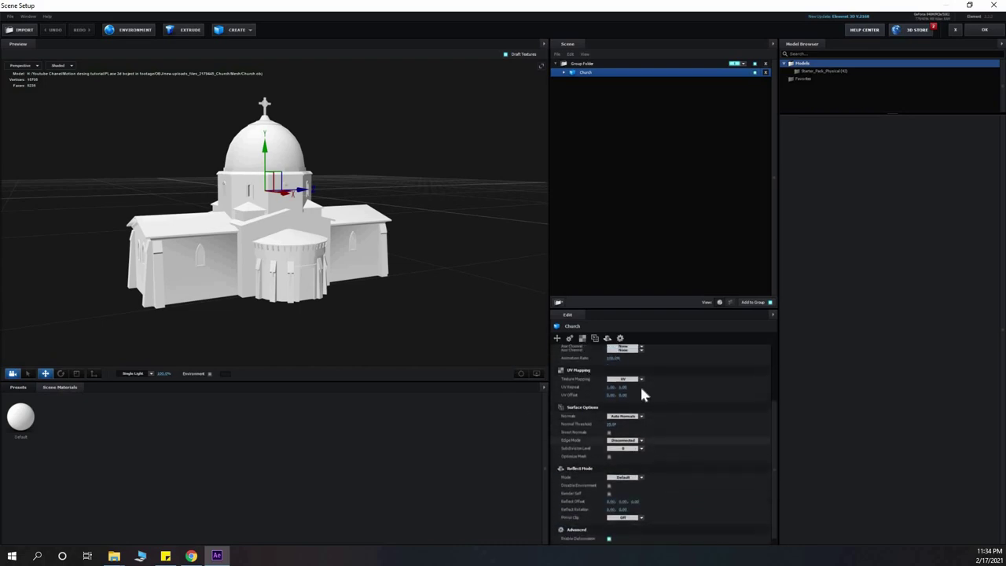
pyautogui.click(562, 72)
pyautogui.click(598, 81)
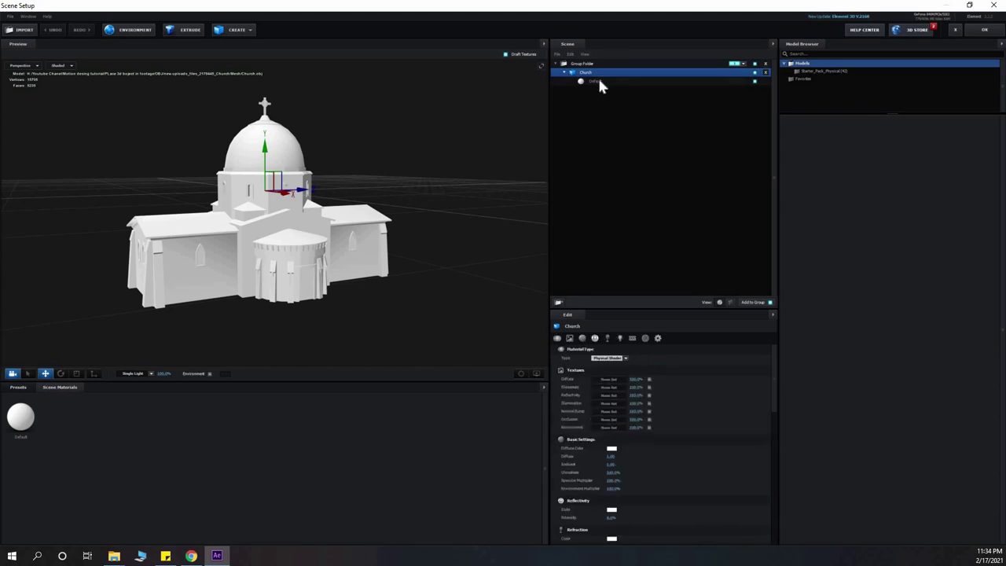
pyautogui.click(607, 381)
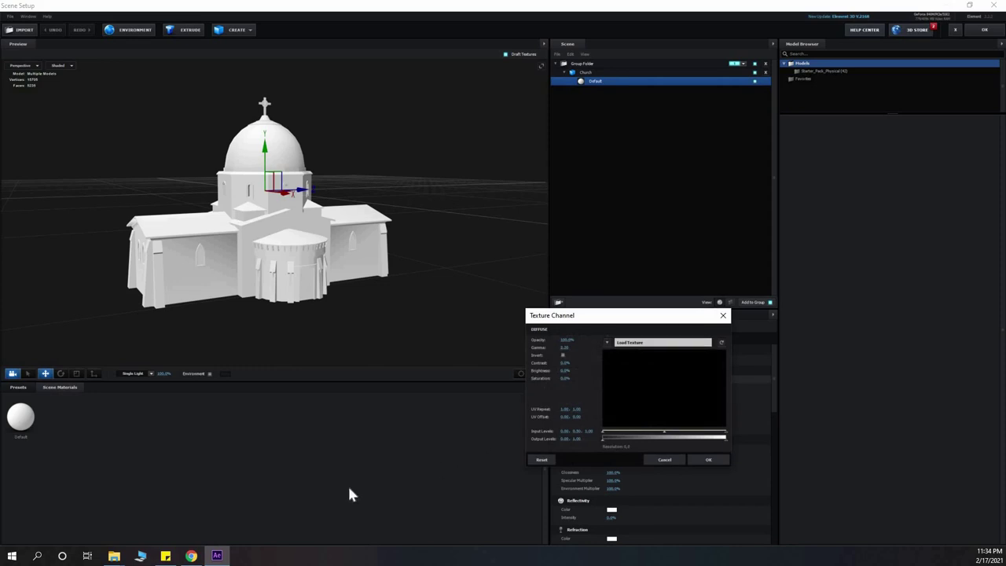
# Switch to File Explorer, open the church model's Texture folder to examine its image files and select the folder path.
pyautogui.click(114, 556)
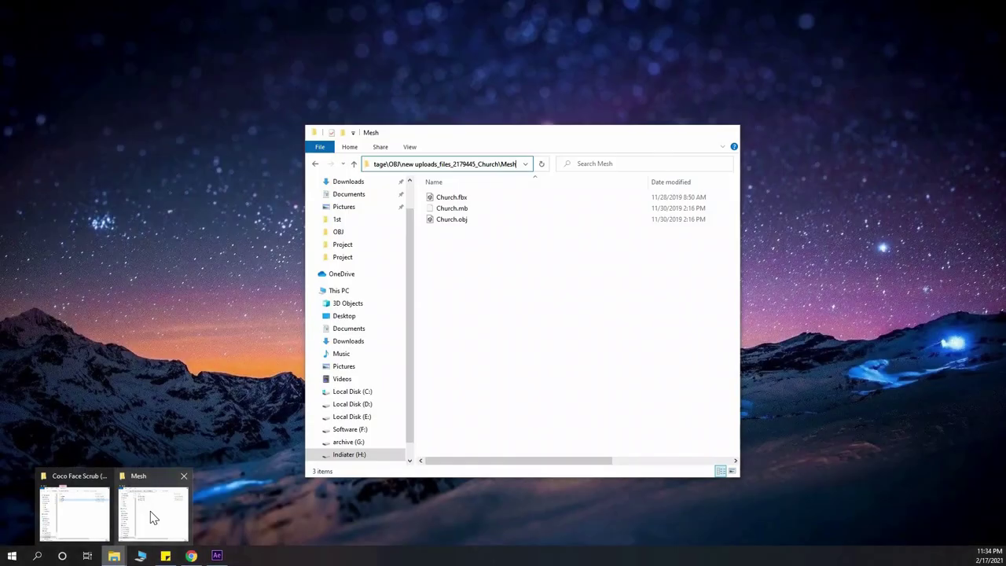
pyautogui.click(153, 518)
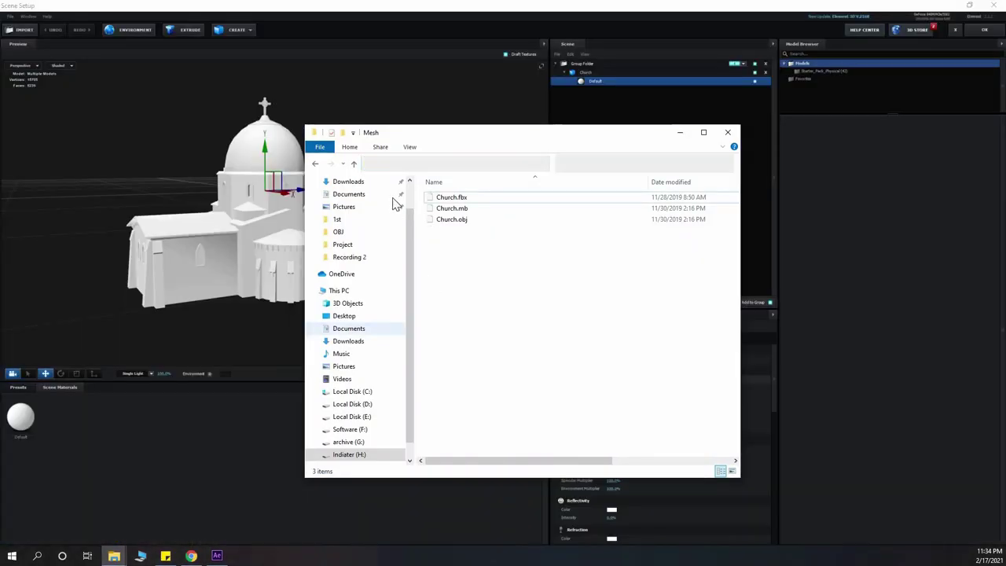
pyautogui.click(315, 163)
pyautogui.click(459, 220)
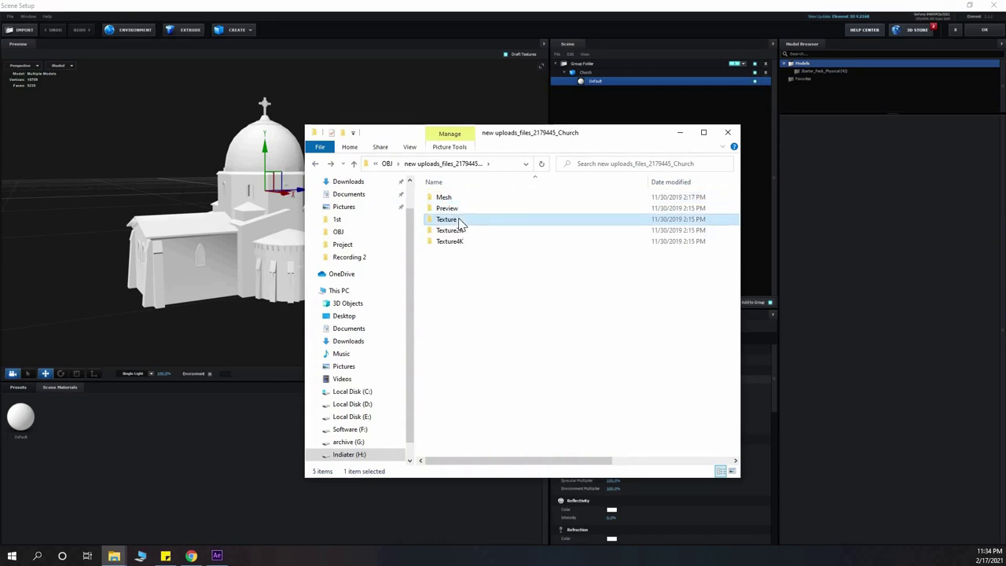
pyautogui.doubleClick(459, 220)
pyautogui.click(314, 164)
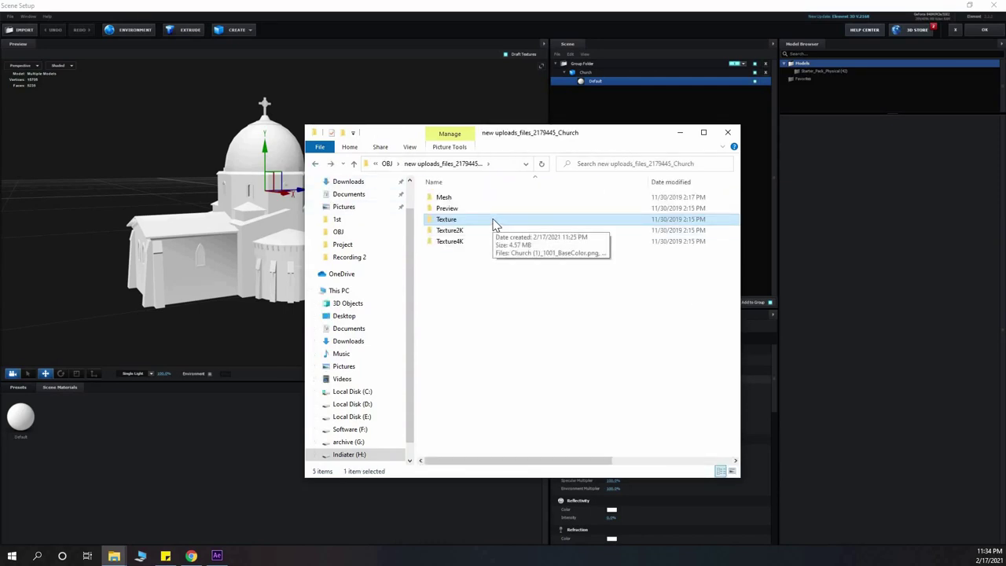
pyautogui.doubleClick(495, 225)
pyautogui.click(511, 164)
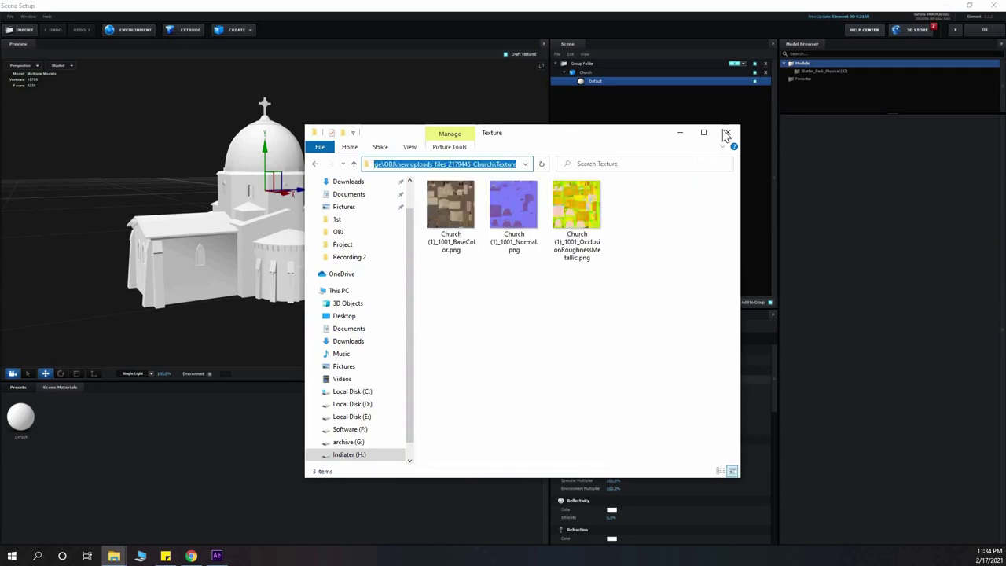
pyautogui.click(680, 133)
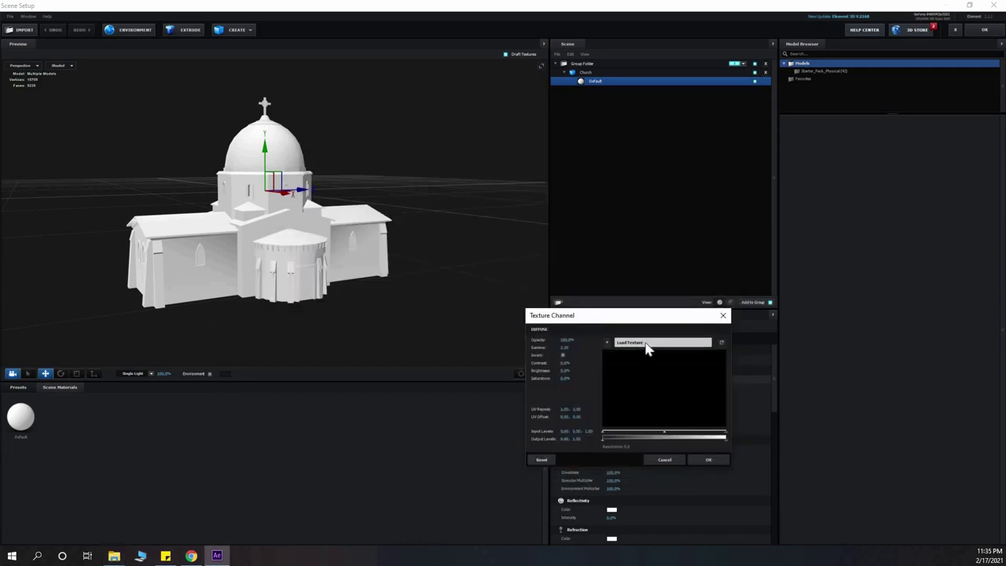
# Start loading a diffuse texture and browse to the Youtube Chanel folder on the Indiater (H:) drive.
pyautogui.click(645, 344)
pyautogui.click(643, 351)
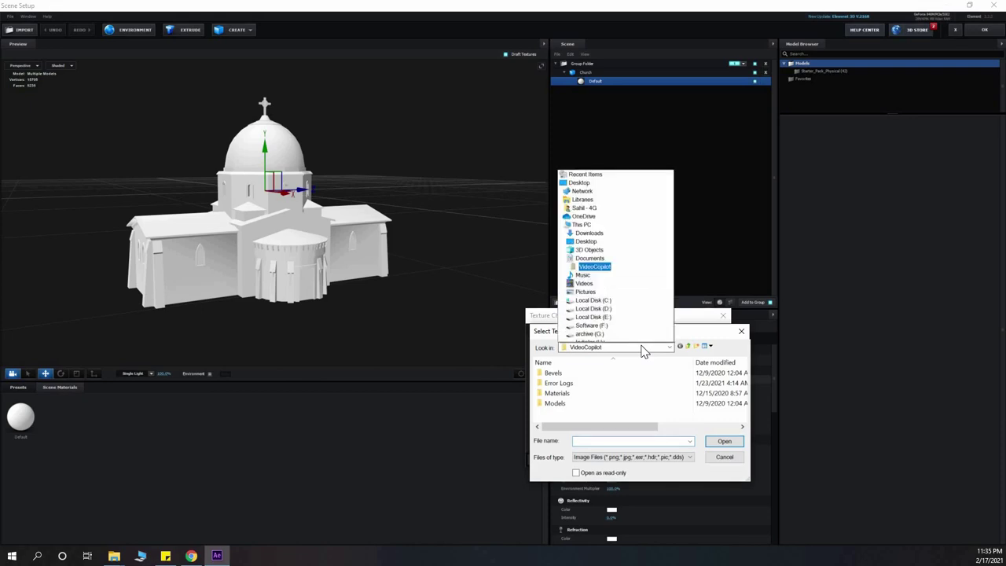
pyautogui.click(638, 363)
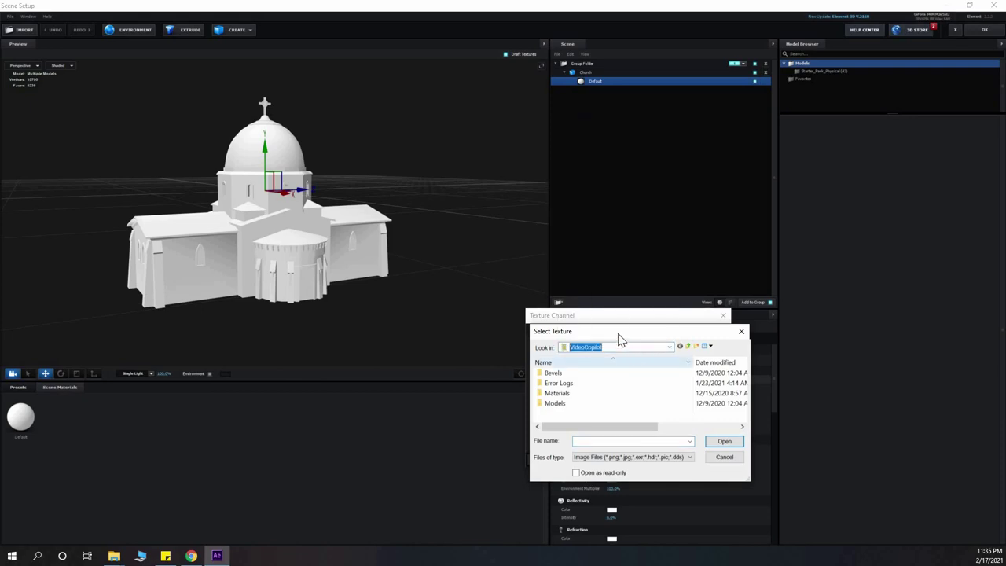
pyautogui.moveTo(617, 331); pyautogui.dragTo(488, 238)
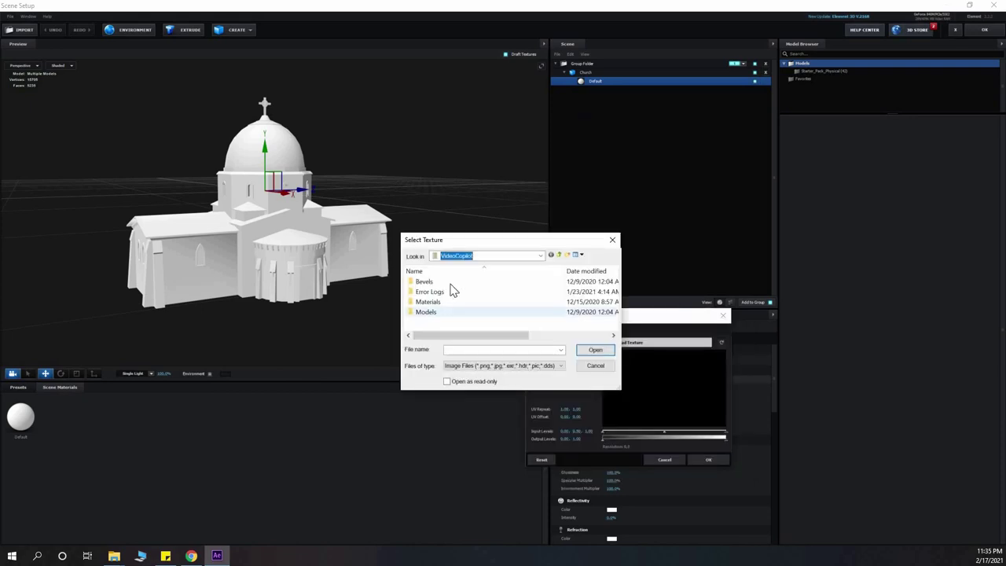
pyautogui.click(541, 256)
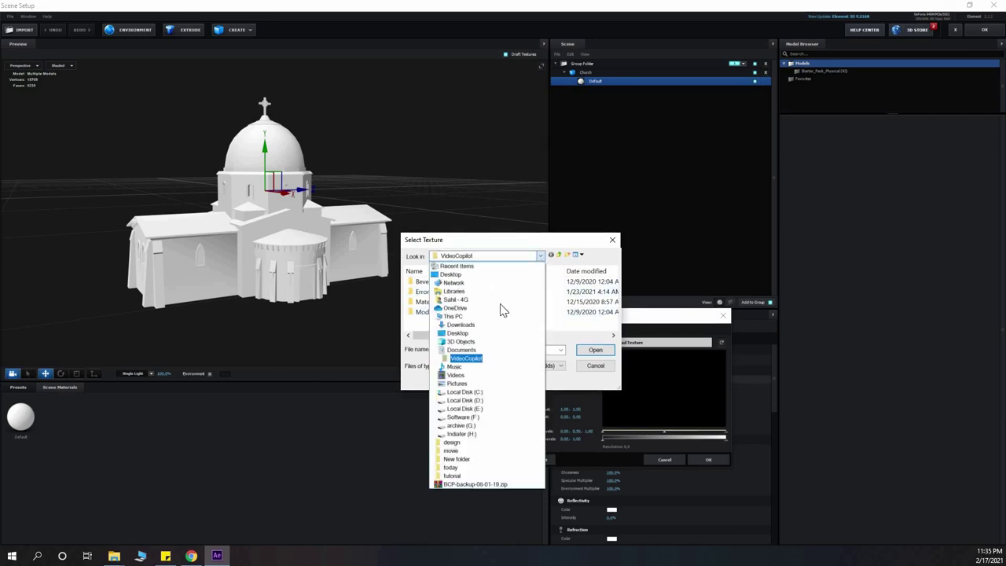
pyautogui.click(464, 434)
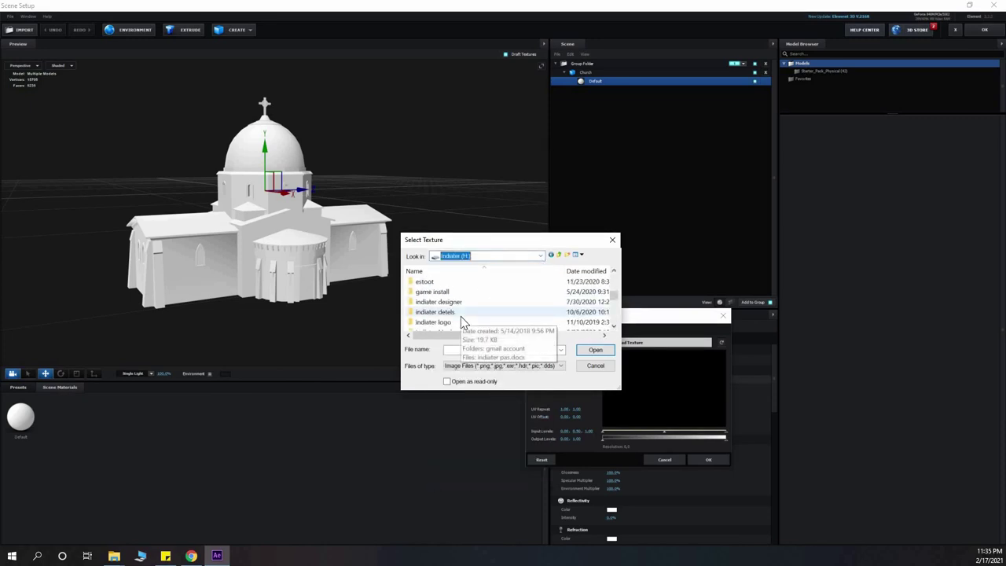
pyautogui.scroll(-5, 462, 322)
pyautogui.doubleClick(462, 323)
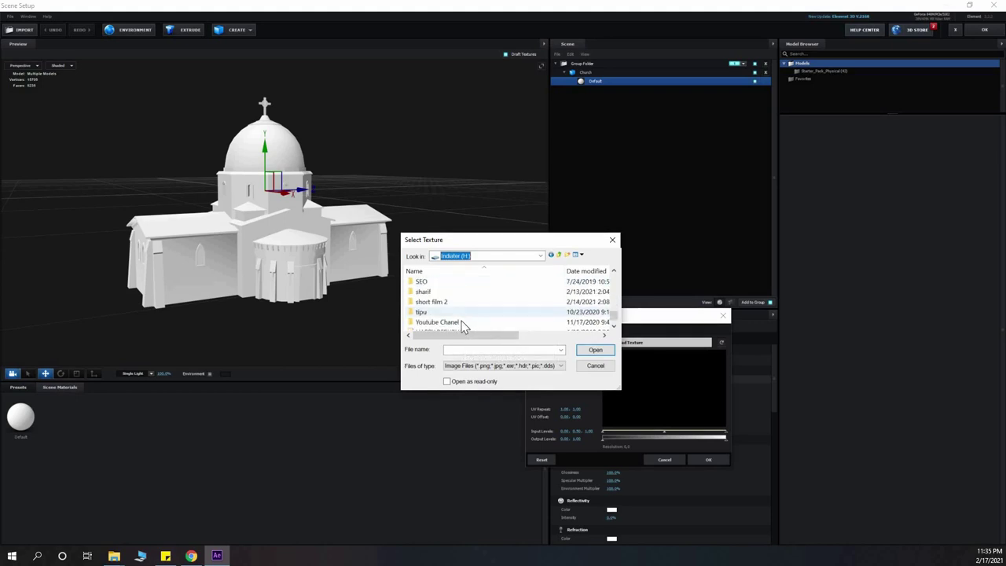
# Browse through the Motion desing tutorial folder to its PLace 3d boject in footage subfolder.
pyautogui.scroll(-3, 462, 309)
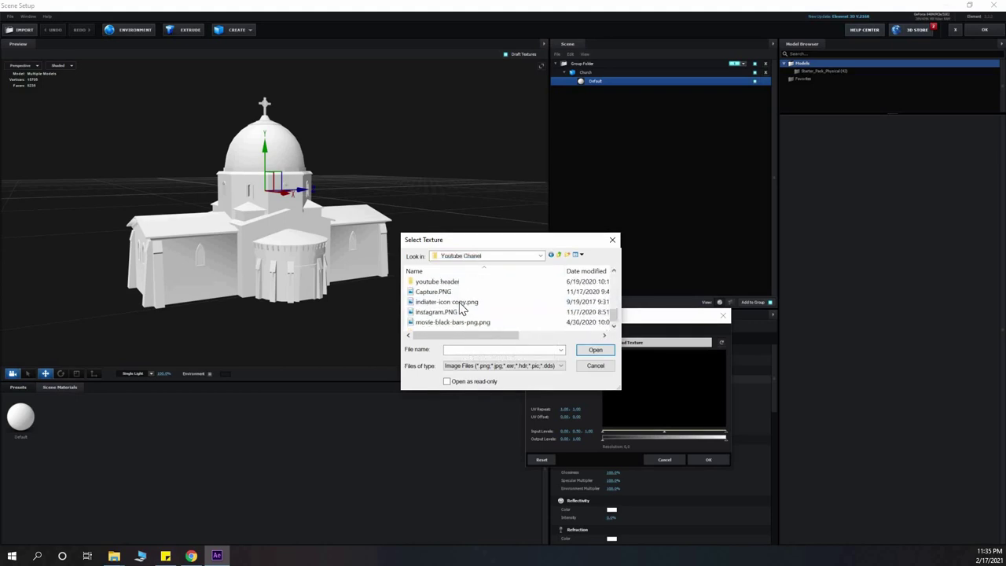
pyautogui.click(459, 272)
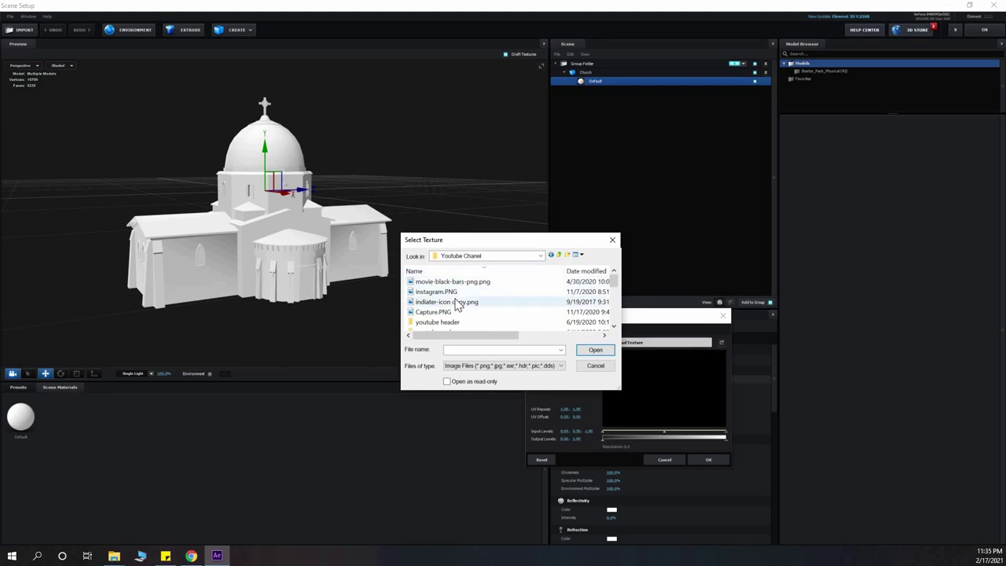
pyautogui.scroll(-3, 458, 302)
pyautogui.click(453, 272)
pyautogui.scroll(3, 458, 312)
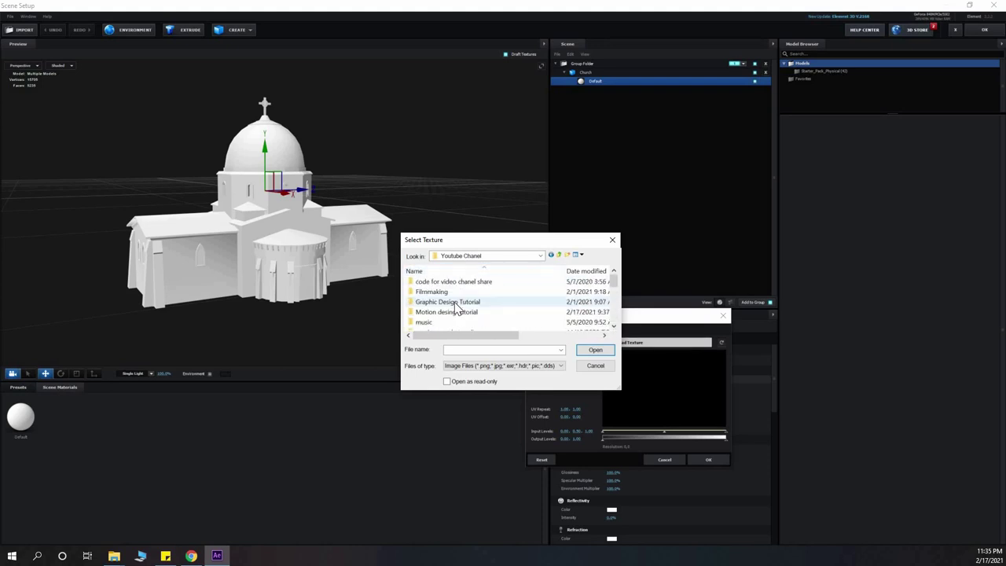
pyautogui.doubleClick(458, 314)
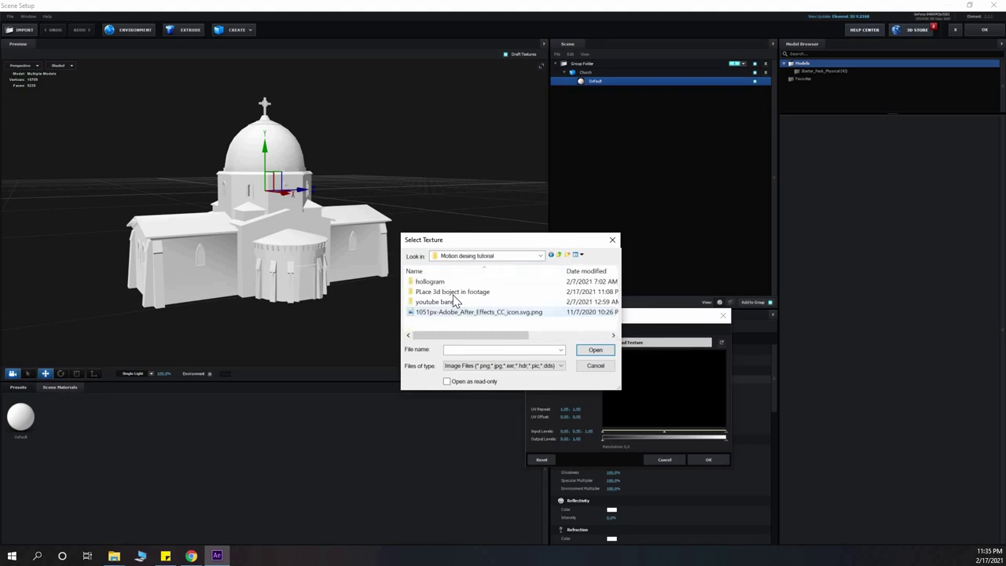
pyautogui.doubleClick(451, 293)
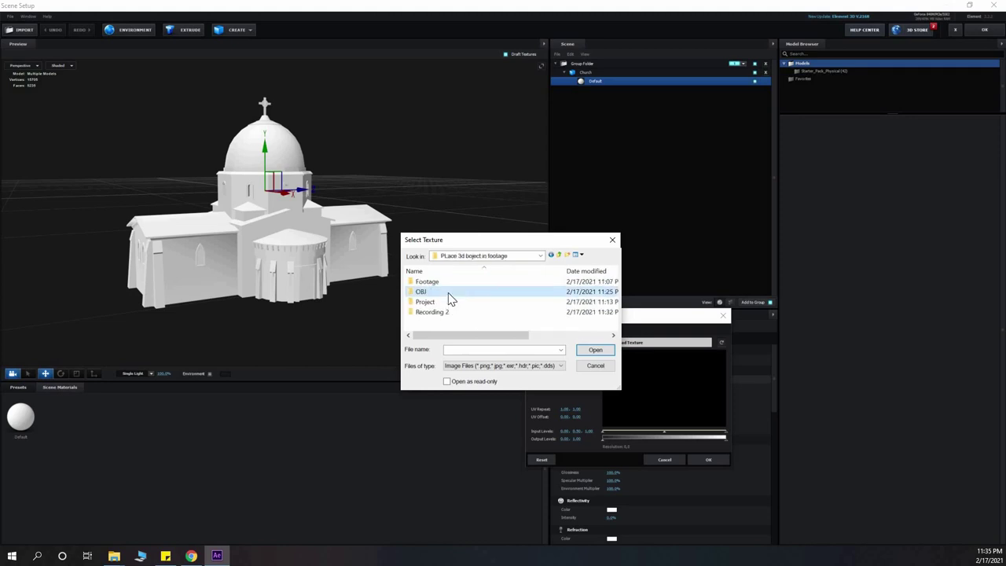
pyautogui.doubleClick(454, 313)
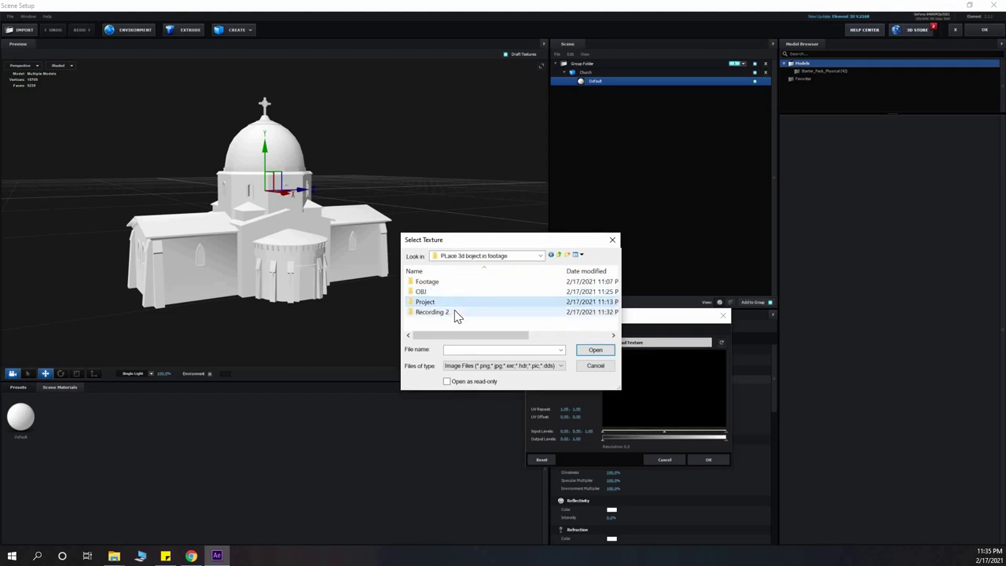
pyautogui.click(558, 255)
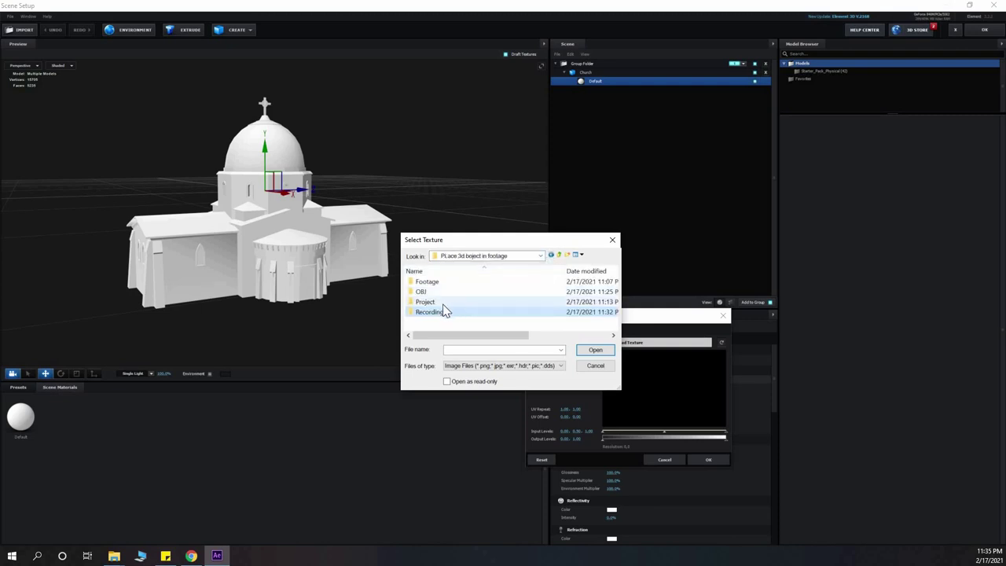
# Load Church (1)_1001_BaseColor.png from the church's Texture folder under OBJ as the diffuse texture and accept it.
pyautogui.doubleClick(445, 291)
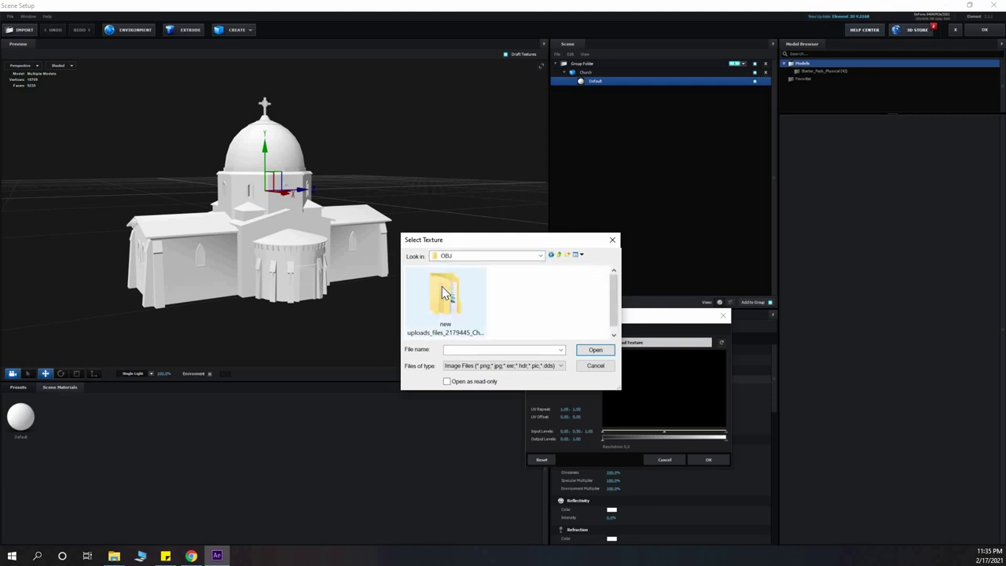
pyautogui.doubleClick(445, 292)
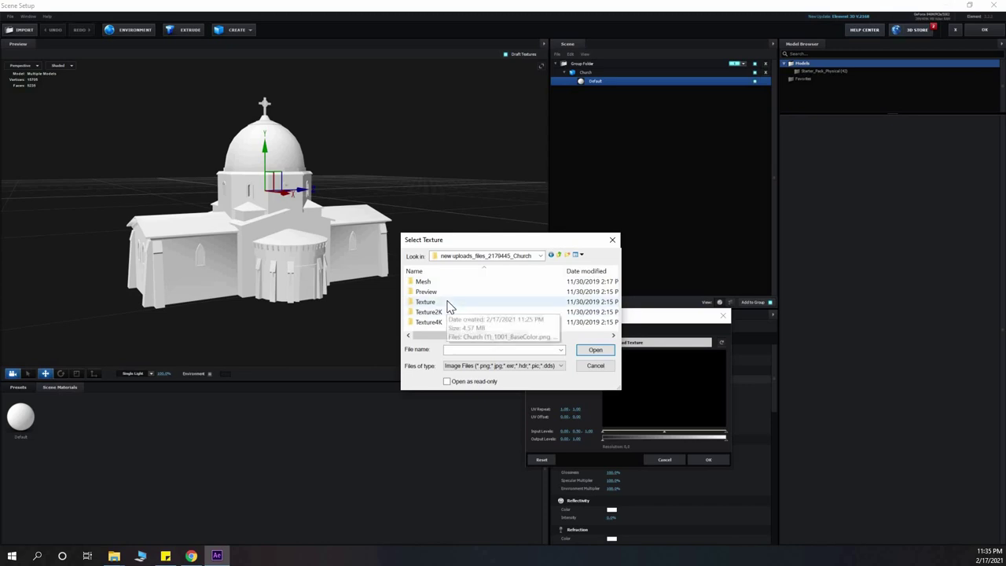
pyautogui.doubleClick(447, 303)
pyautogui.click(450, 304)
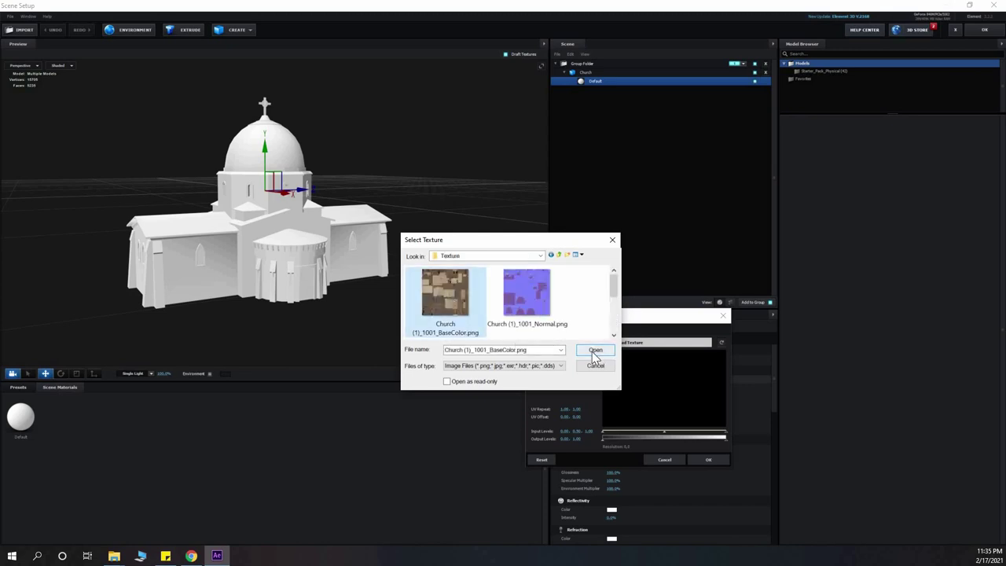
pyautogui.click(595, 351)
pyautogui.click(709, 458)
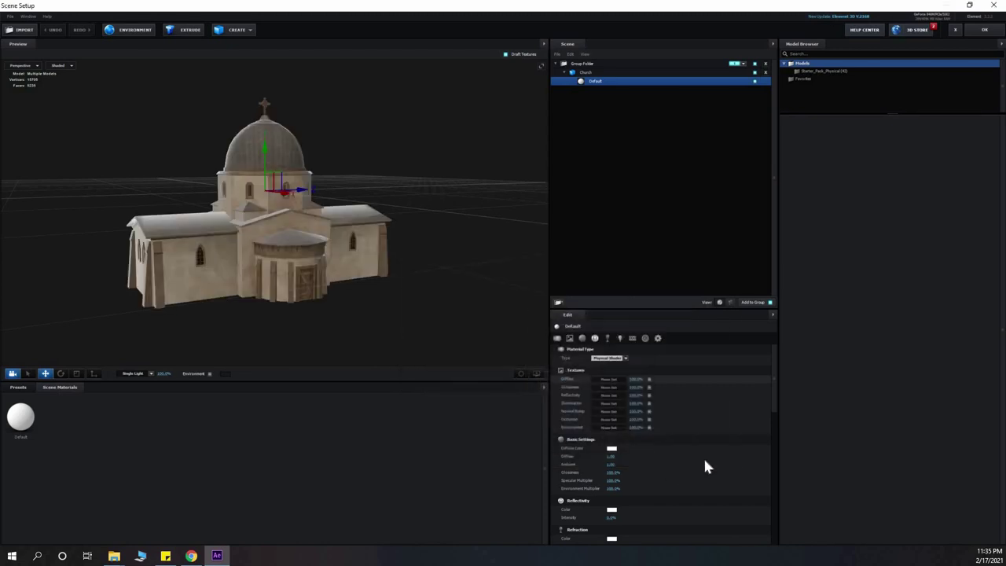
# Load Church (1)_1001_Normal.png as the Default material's normal bump texture and accept it.
pyautogui.click(610, 411)
pyautogui.click(645, 384)
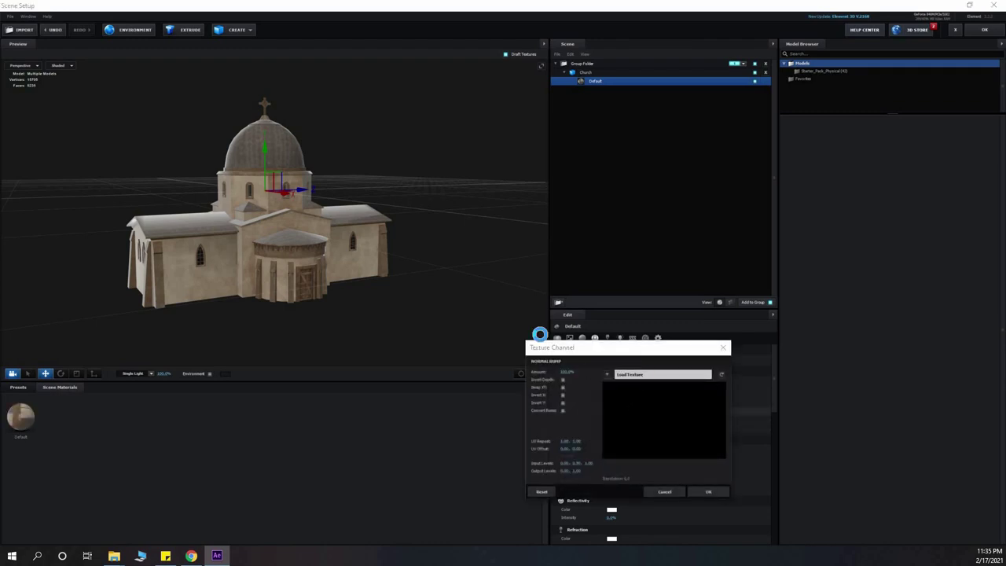
pyautogui.click(725, 344)
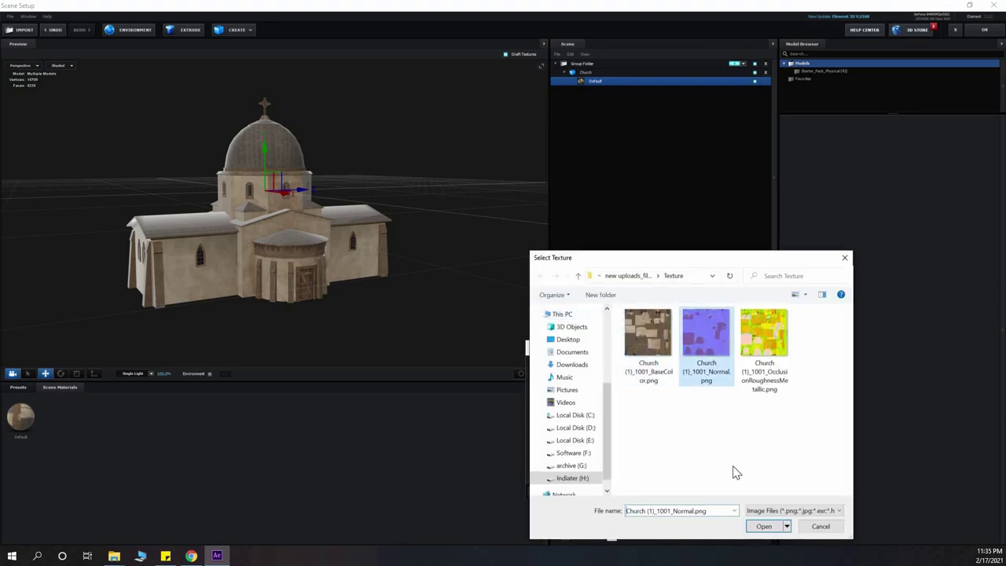
pyautogui.click(763, 527)
pyautogui.click(702, 491)
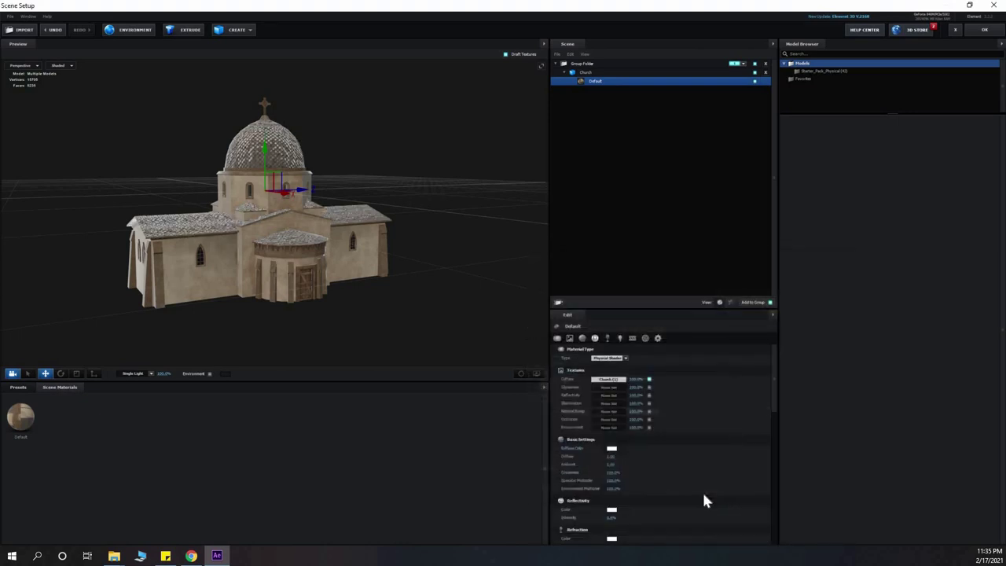
# Replace the scene's environment map with Basic_2K_10.dds from the Basic_2K folder and accept the scene setup.
pyautogui.scroll(3, 176, 211)
pyautogui.moveTo(146, 191)
pyautogui.mouseDown()
pyautogui.moveTo(179, 203)
pyautogui.moveTo(133, 196)
pyautogui.mouseUp()
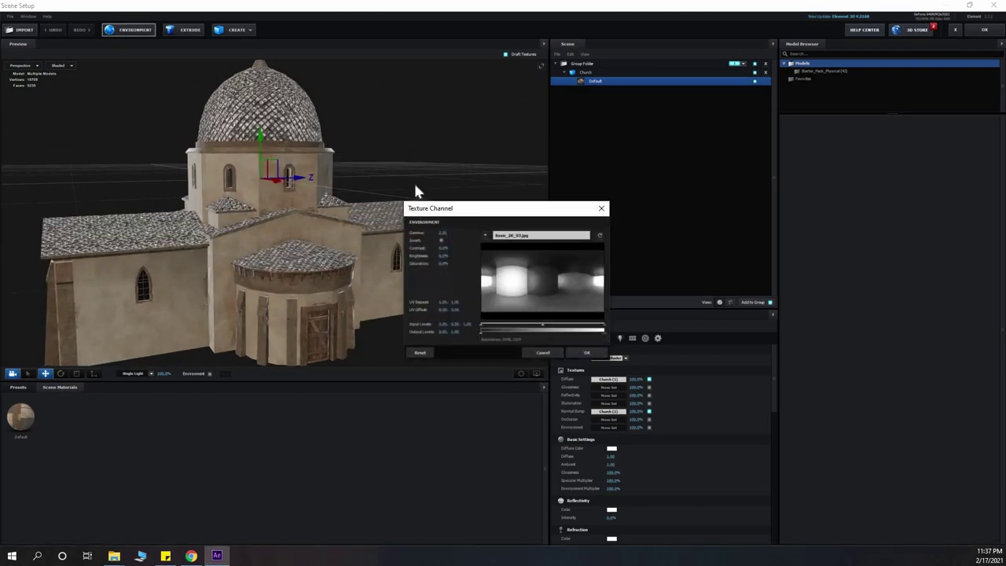
pyautogui.click(507, 235)
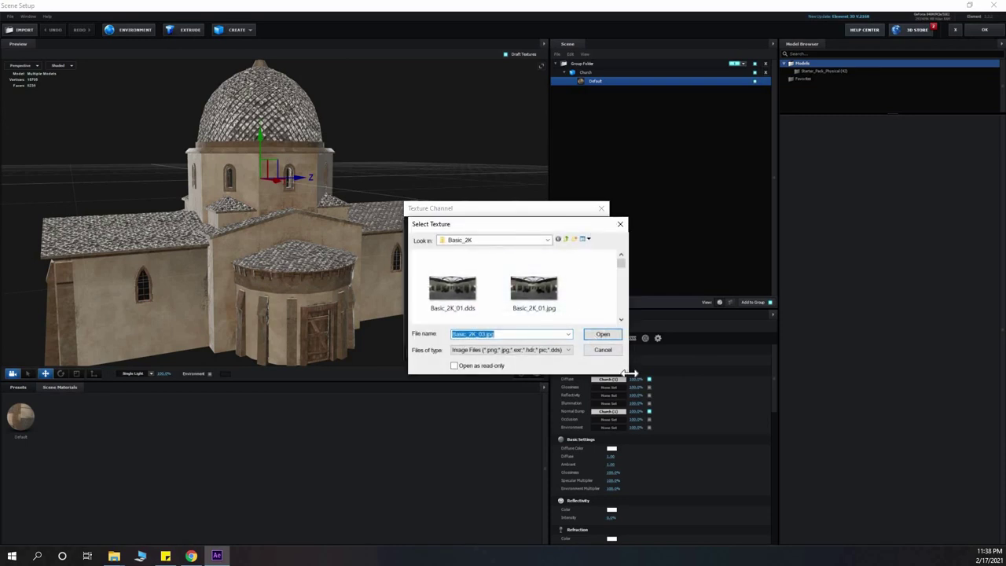
pyautogui.moveTo(649, 391); pyautogui.dragTo(796, 499)
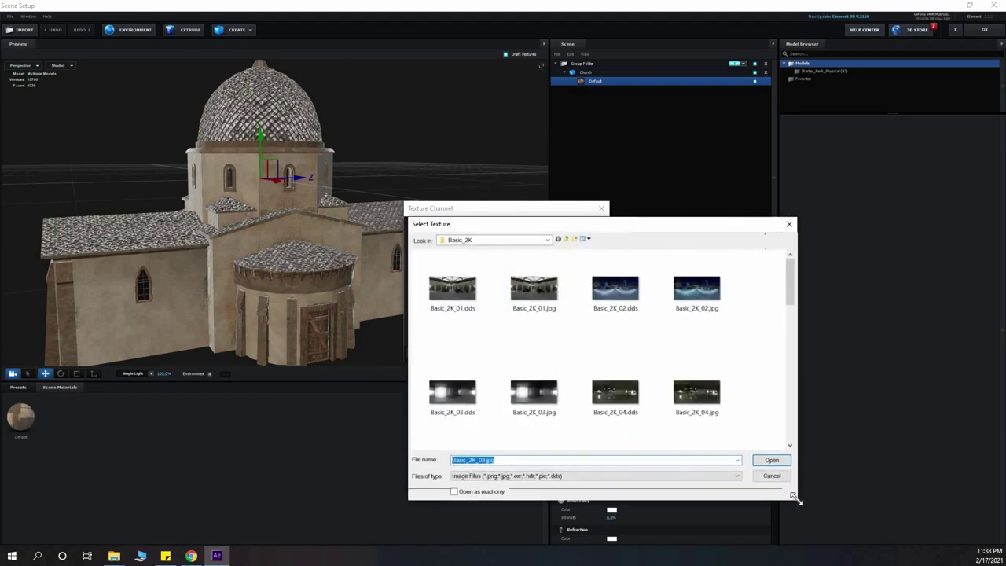
pyautogui.scroll(-3, 682, 379)
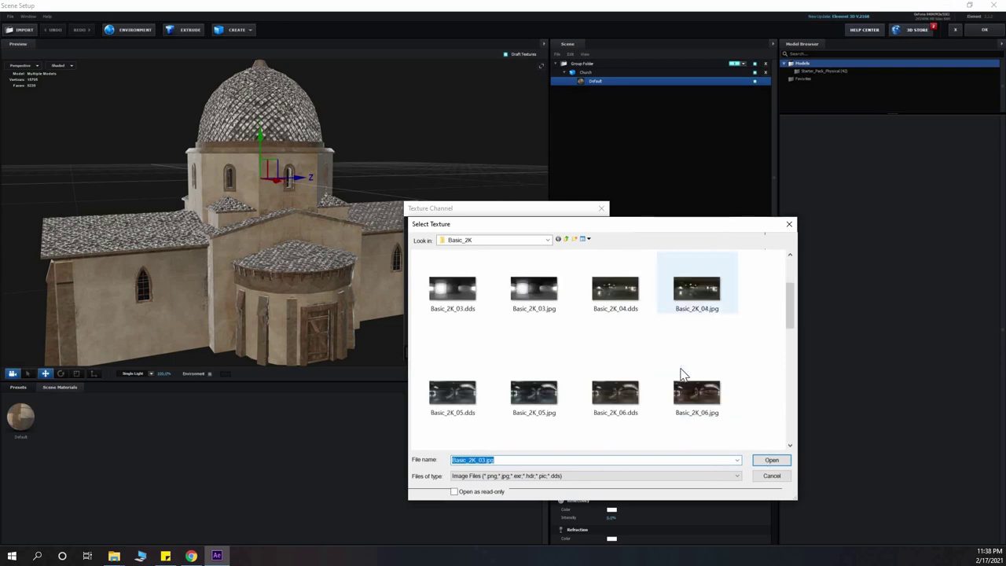
pyautogui.scroll(-1, 683, 379)
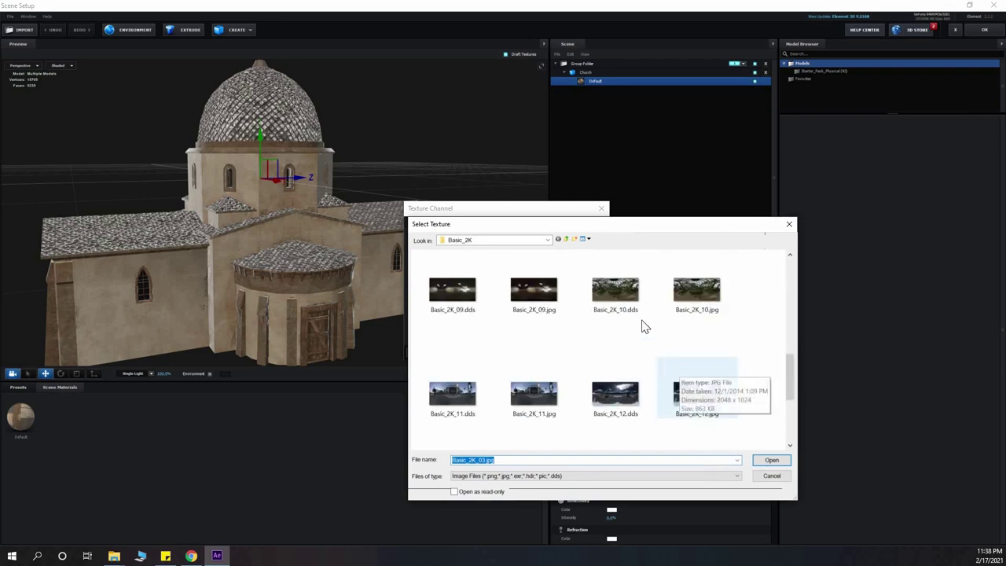
pyautogui.click(617, 293)
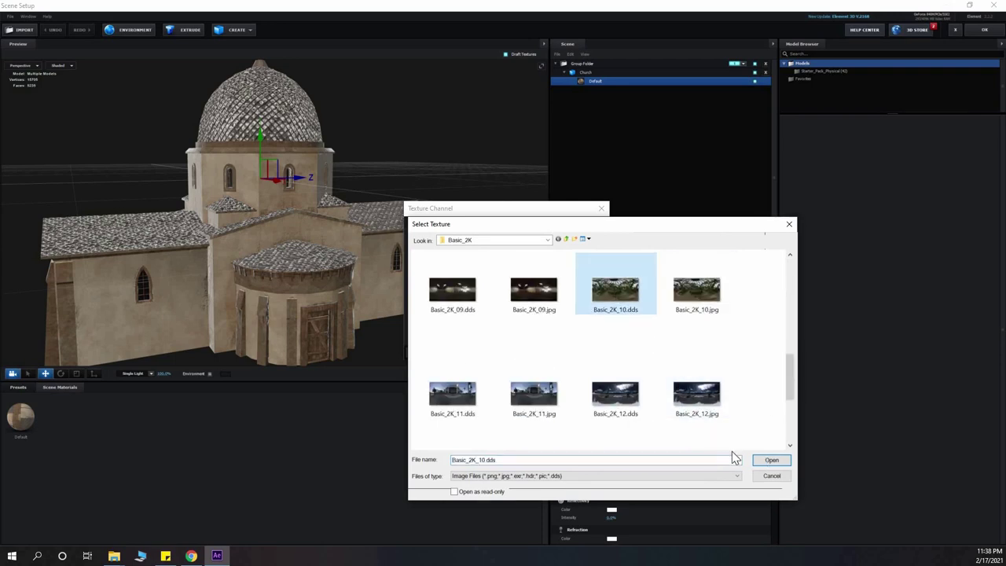
pyautogui.click(772, 461)
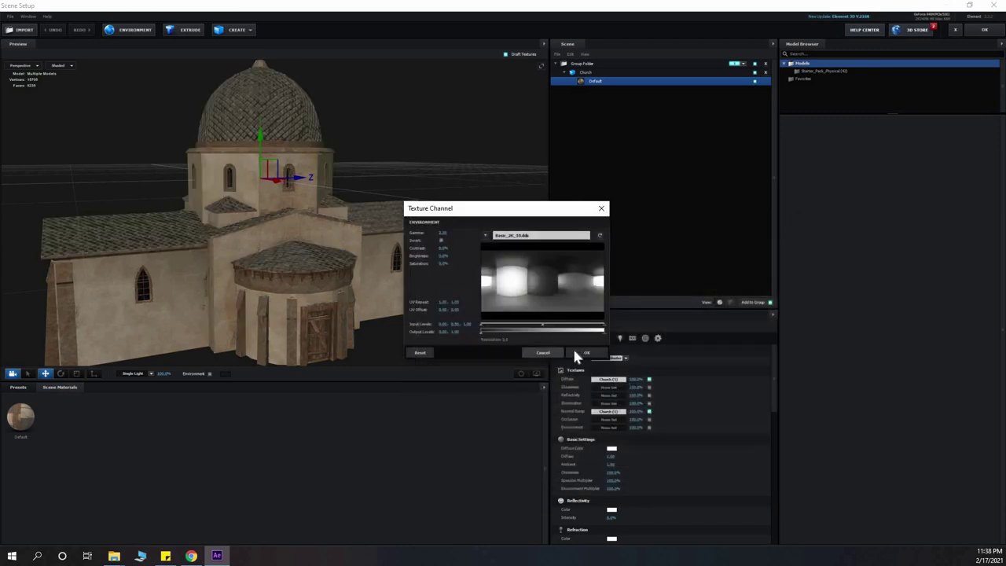
pyautogui.click(585, 353)
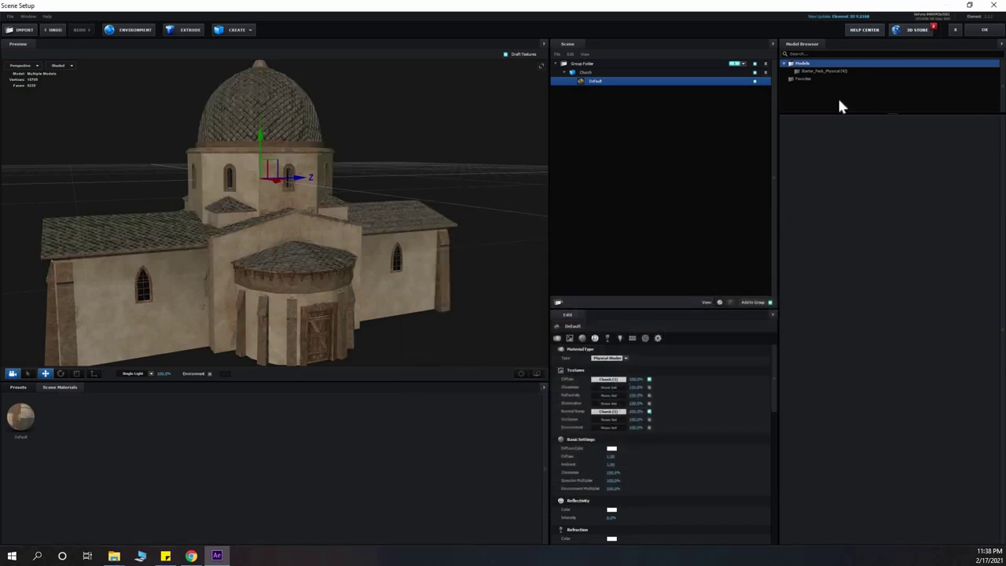
pyautogui.click(985, 29)
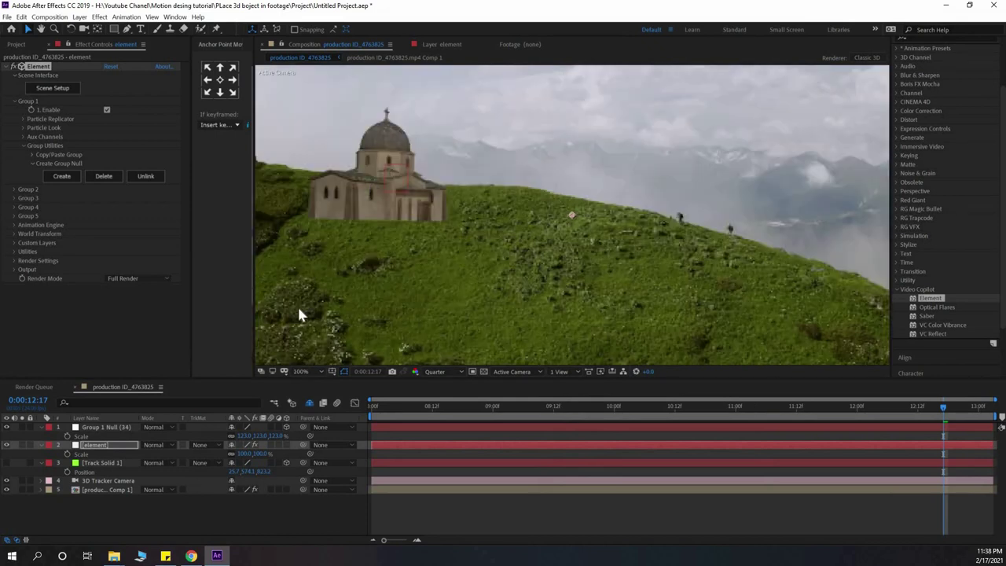
# Fit the composition in the viewer, apply the Curves effect to the element layer and pull the RGB curve's midpoint slightly down.
pyautogui.click(313, 372)
pyautogui.click(323, 185)
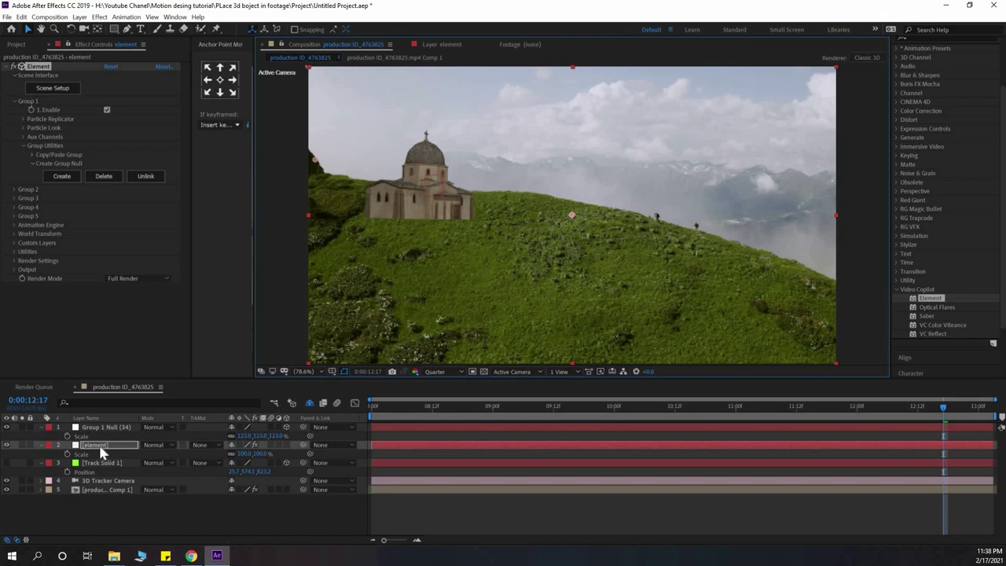
pyautogui.click(933, 93)
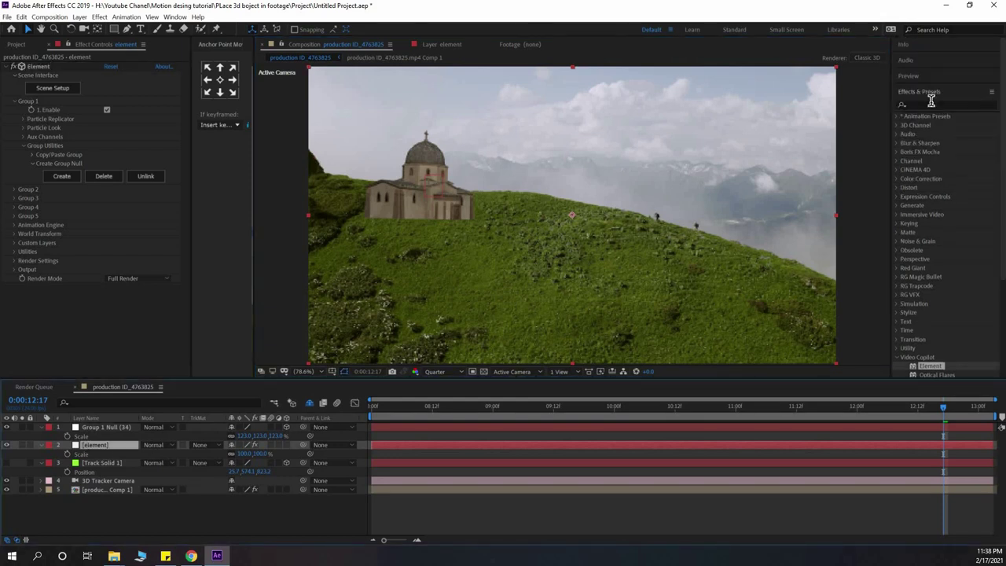
pyautogui.click(931, 102)
pyautogui.write('curv')
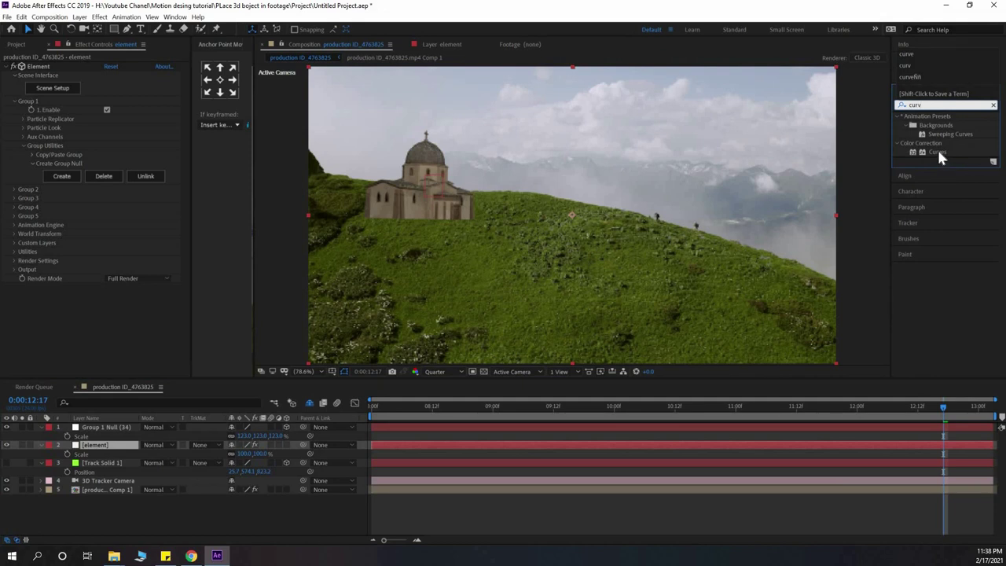
pyautogui.moveTo(937, 147); pyautogui.dragTo(708, 191)
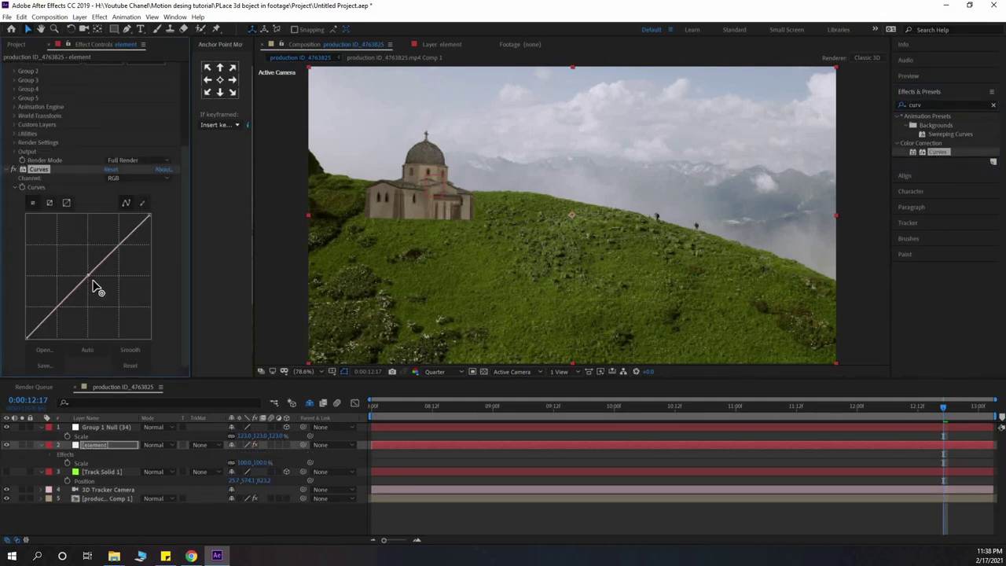
pyautogui.moveTo(93, 285); pyautogui.dragTo(89, 279)
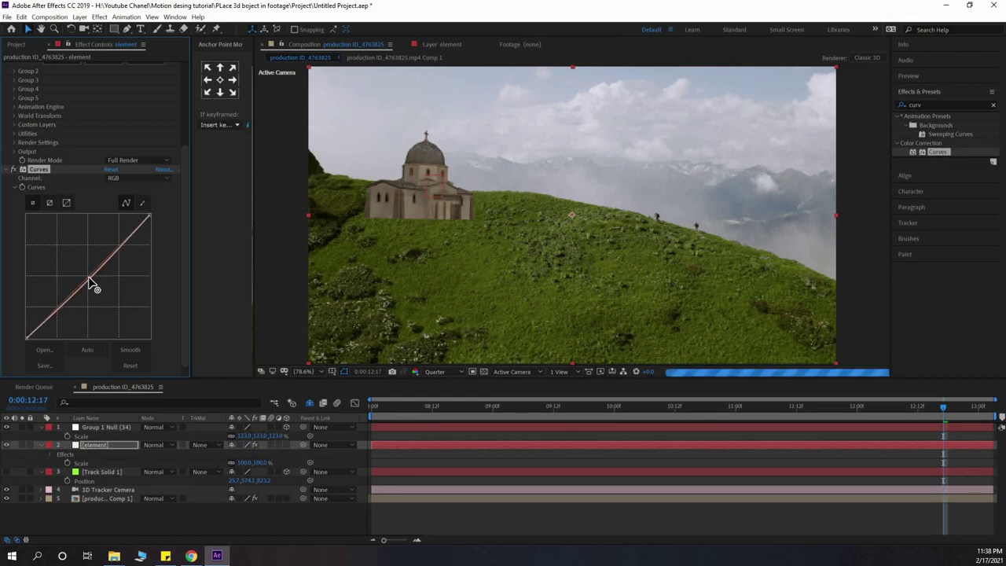
# Collapse the element and Group 1 Null layers' properties and add an Ambient light to the composition.
pyautogui.click(41, 445)
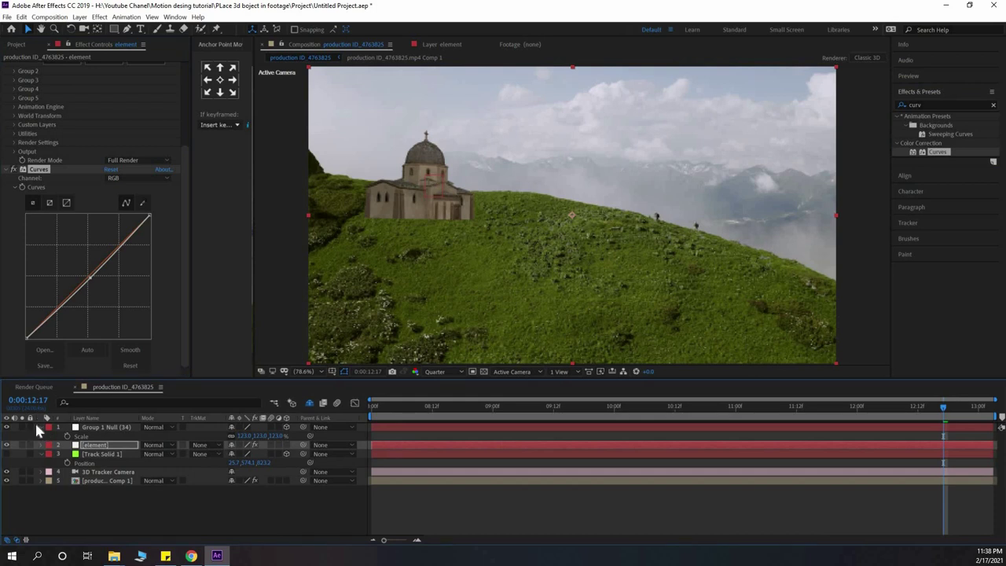
pyautogui.click(41, 427)
pyautogui.rightClick(90, 486)
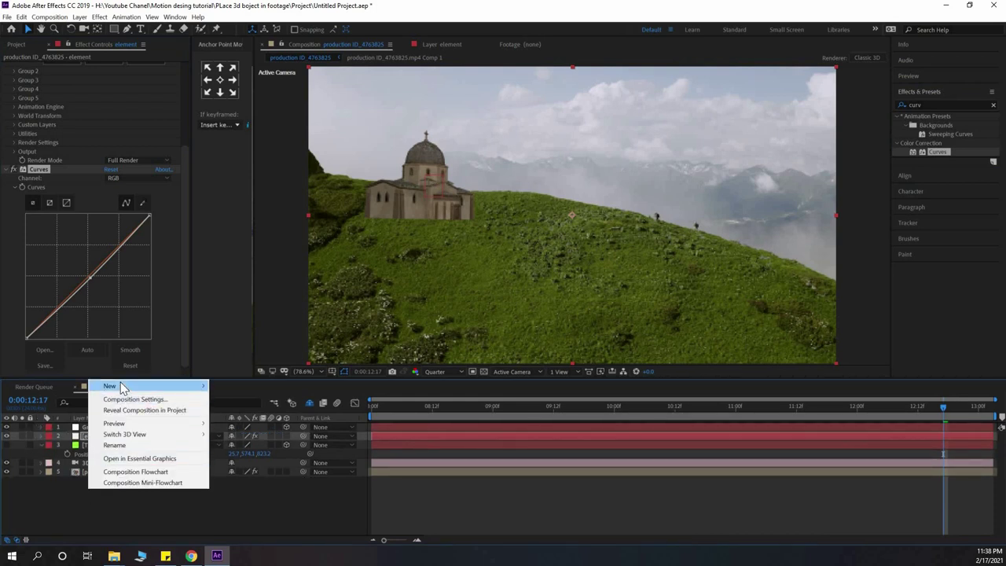
pyautogui.moveTo(122, 388)
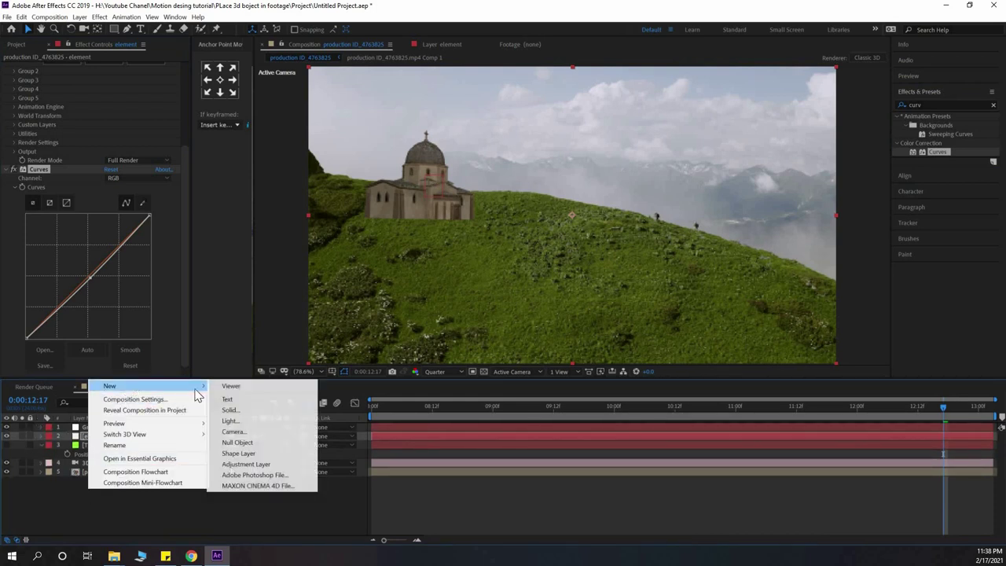
pyautogui.click(243, 425)
pyautogui.click(222, 152)
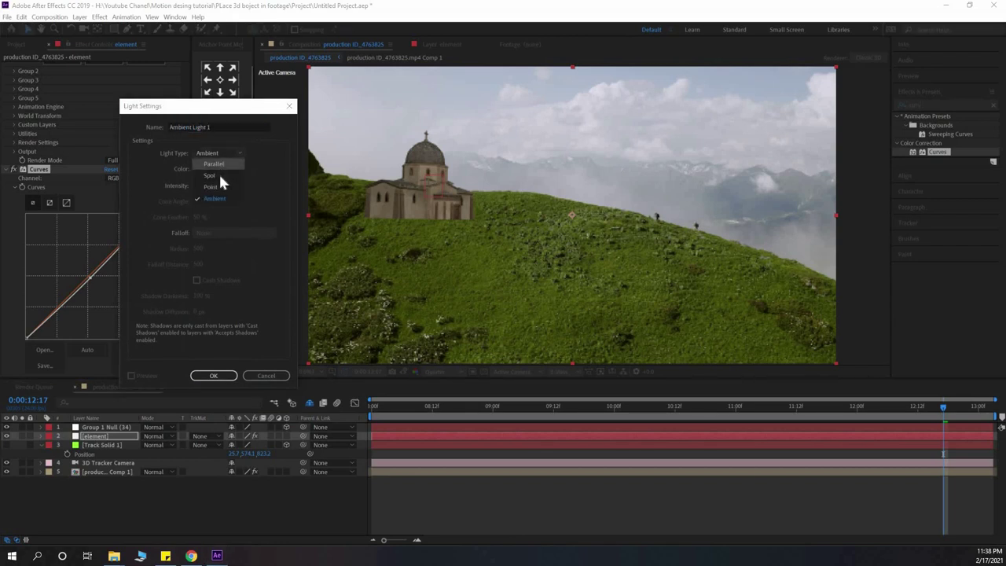
pyautogui.click(217, 198)
pyautogui.click(214, 377)
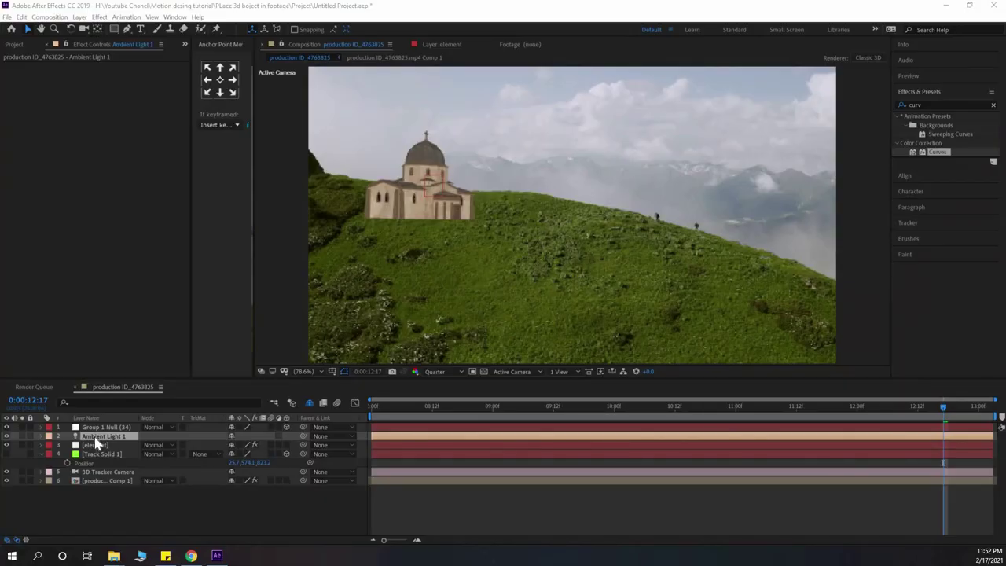
# Add a Parallel light with no falloff and no cast shadows to the composition.
pyautogui.rightClick(91, 494)
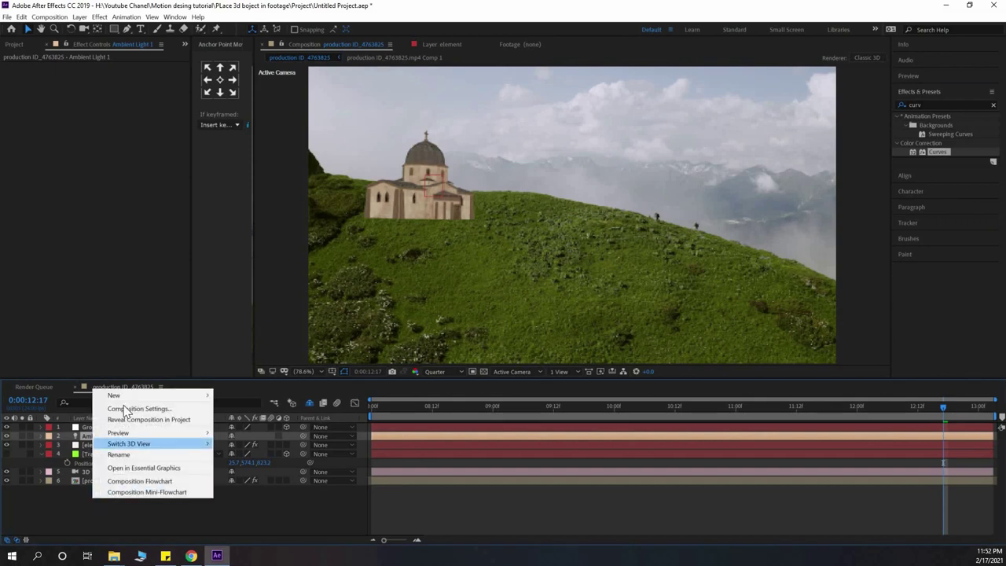
pyautogui.moveTo(127, 401)
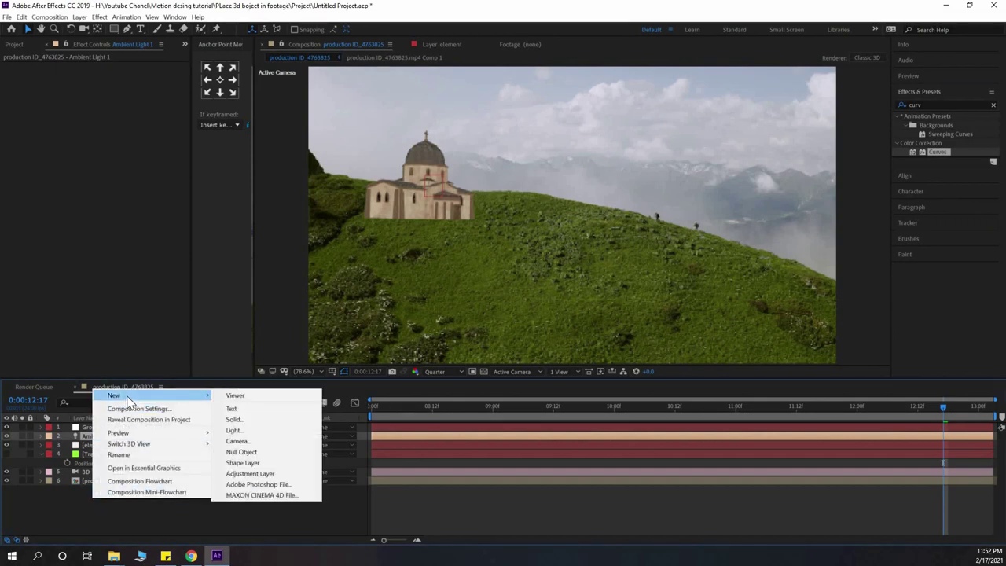
pyautogui.click(249, 431)
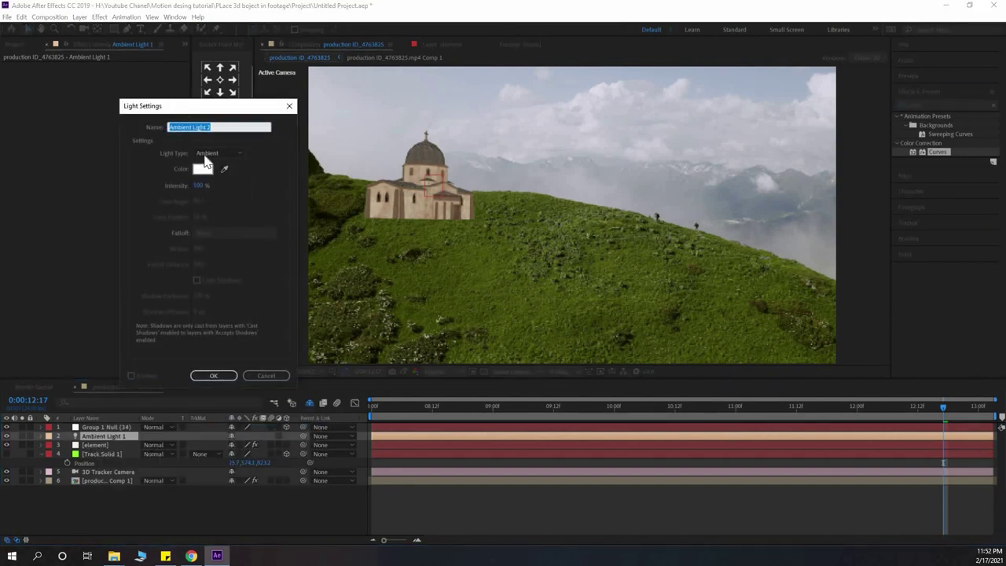
pyautogui.click(206, 154)
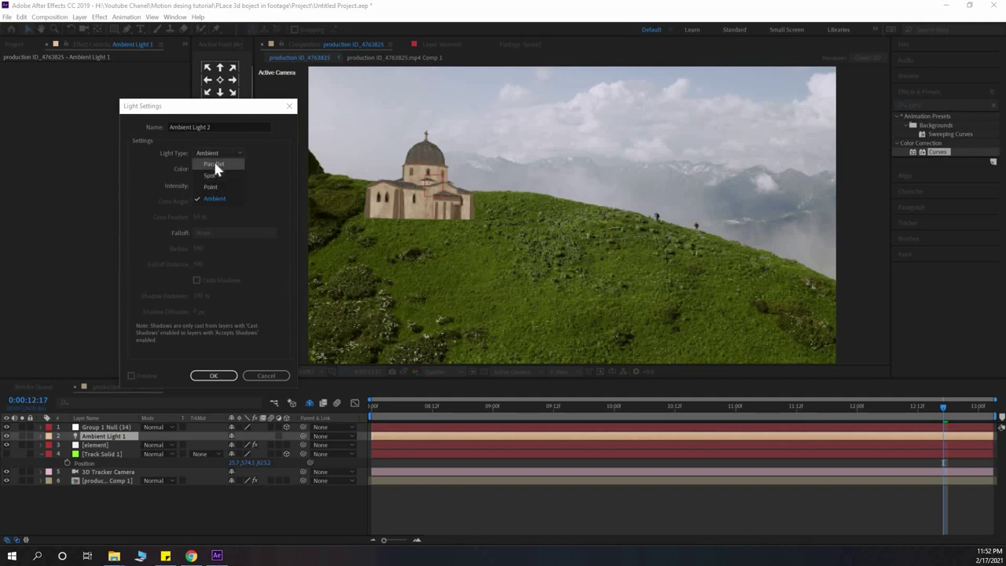
pyautogui.click(214, 165)
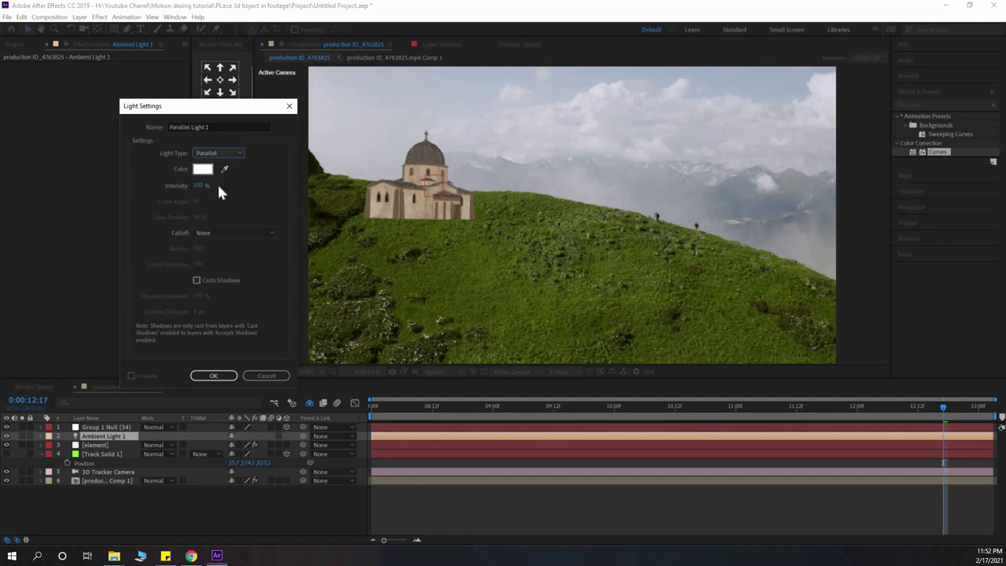
pyautogui.click(216, 377)
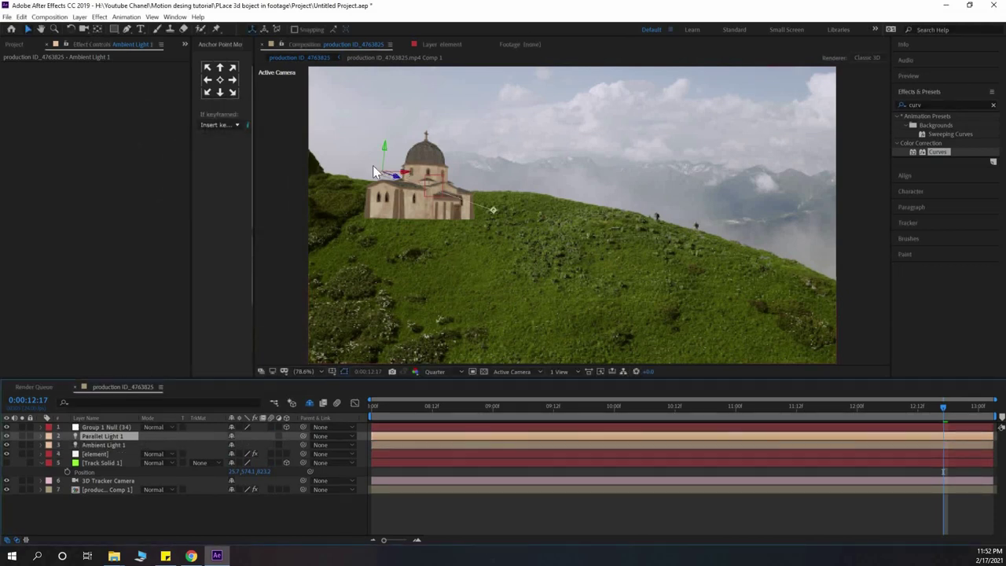
# Move the parallel light into the sky above and left of the church and aim its target at the hillside right of the church.
pyautogui.moveTo(494, 216); pyautogui.dragTo(448, 189)
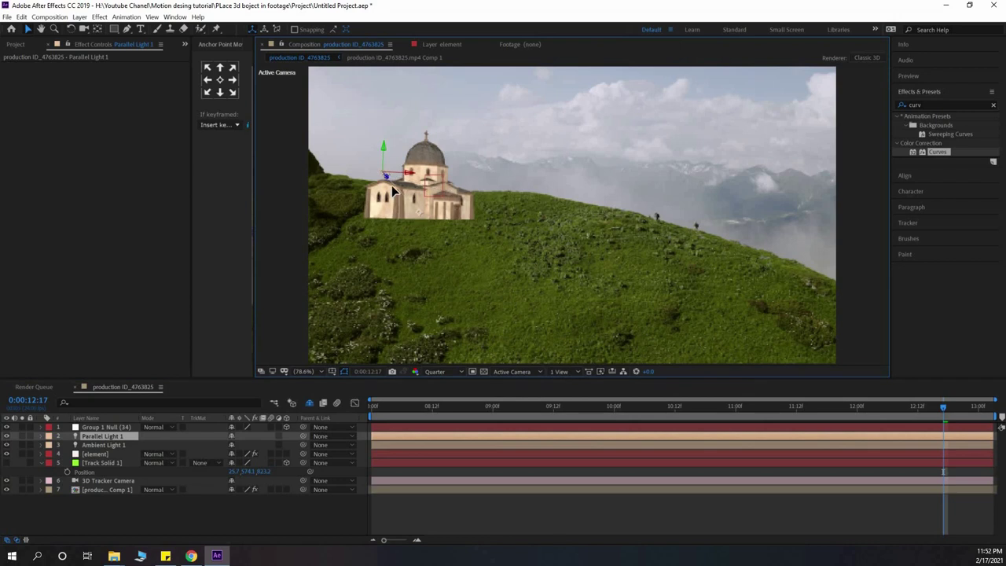
pyautogui.moveTo(480, 244)
pyautogui.mouseDown()
pyautogui.moveTo(403, 282)
pyautogui.moveTo(262, 286)
pyautogui.moveTo(456, 262)
pyautogui.moveTo(490, 238)
pyautogui.moveTo(441, 123)
pyautogui.moveTo(484, 194)
pyautogui.moveTo(482, 232)
pyautogui.mouseUp()
pyautogui.moveTo(385, 148)
pyautogui.mouseDown()
pyautogui.moveTo(391, 98)
pyautogui.moveTo(362, 118)
pyautogui.moveTo(329, 117)
pyautogui.mouseUp()
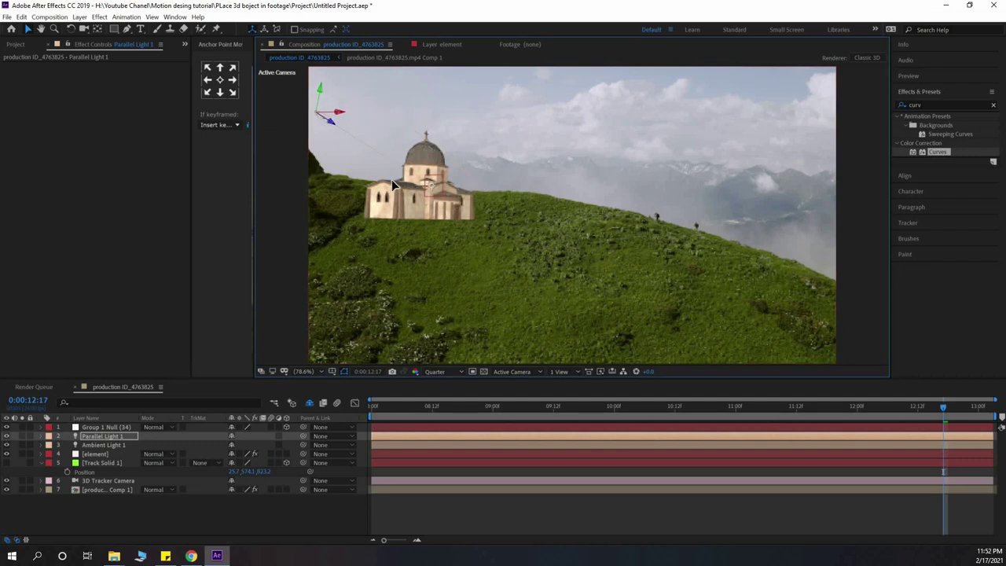
pyautogui.moveTo(388, 180)
pyautogui.mouseDown()
pyautogui.moveTo(637, 247)
pyautogui.moveTo(375, 286)
pyautogui.moveTo(553, 227)
pyautogui.mouseUp()
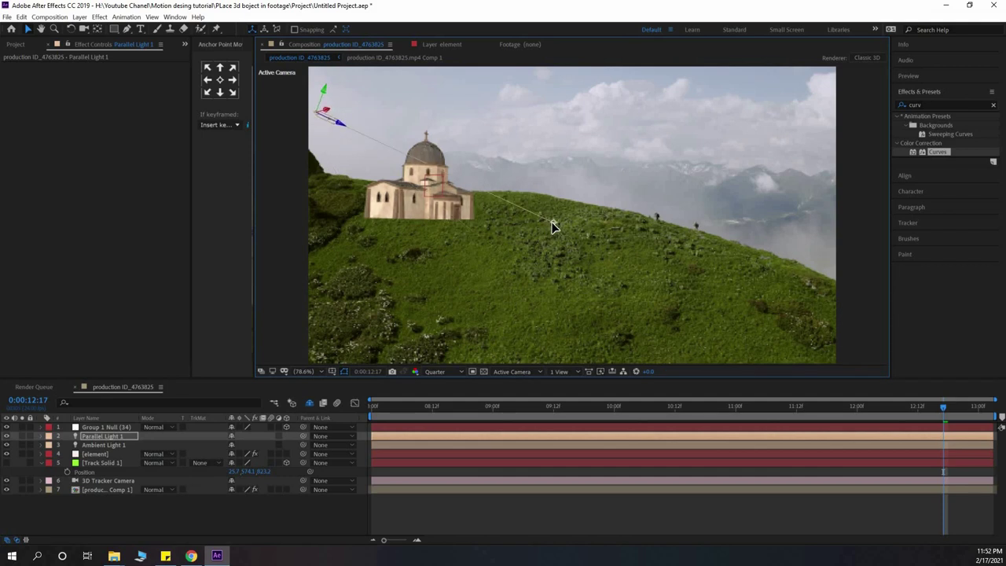
# Compare the church with the ambient light off and on, and set the ambient light's intensity to 50%.
pyautogui.click(7, 445)
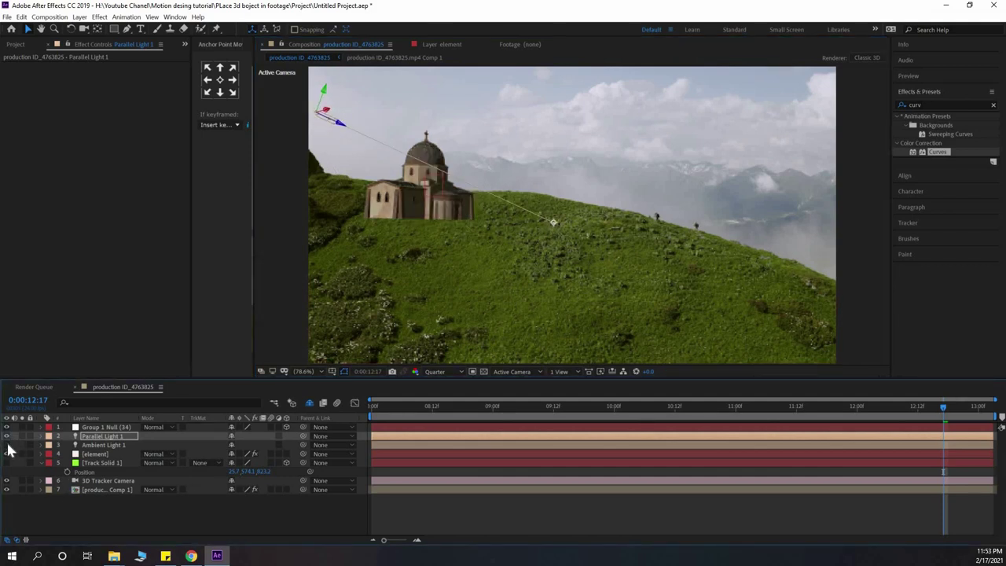
pyautogui.click(7, 445)
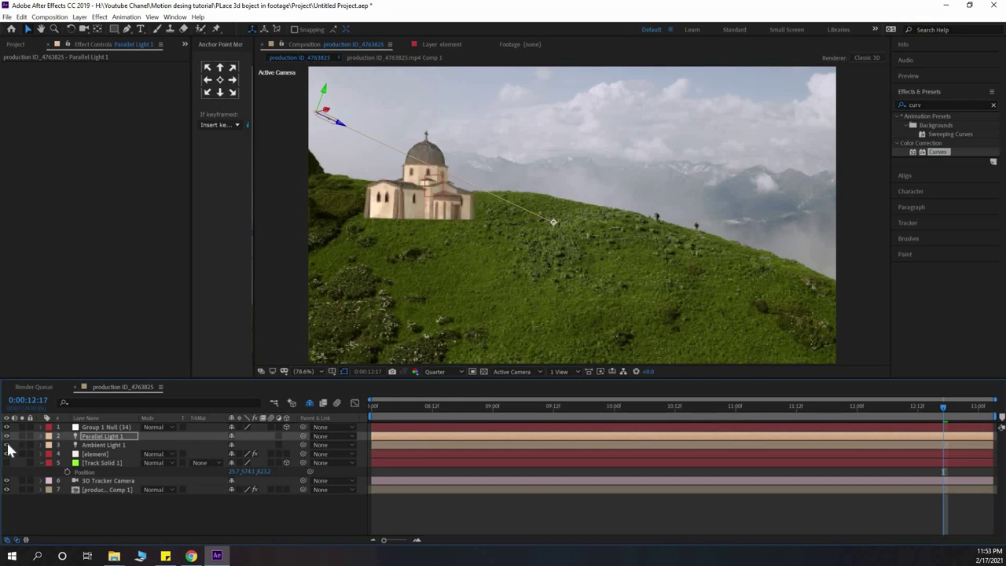
pyautogui.click(95, 448)
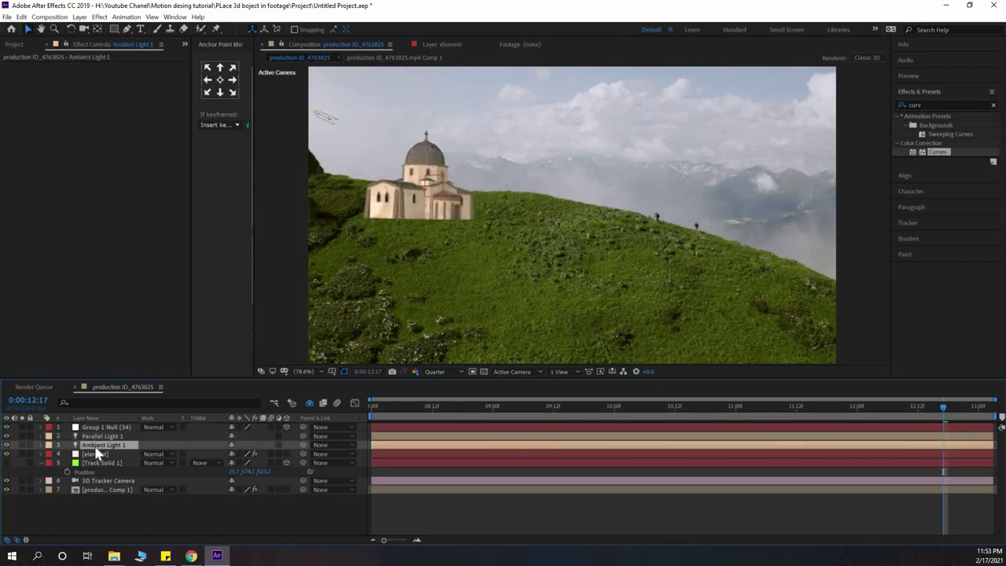
pyautogui.doubleClick(95, 448)
pyautogui.click(196, 186)
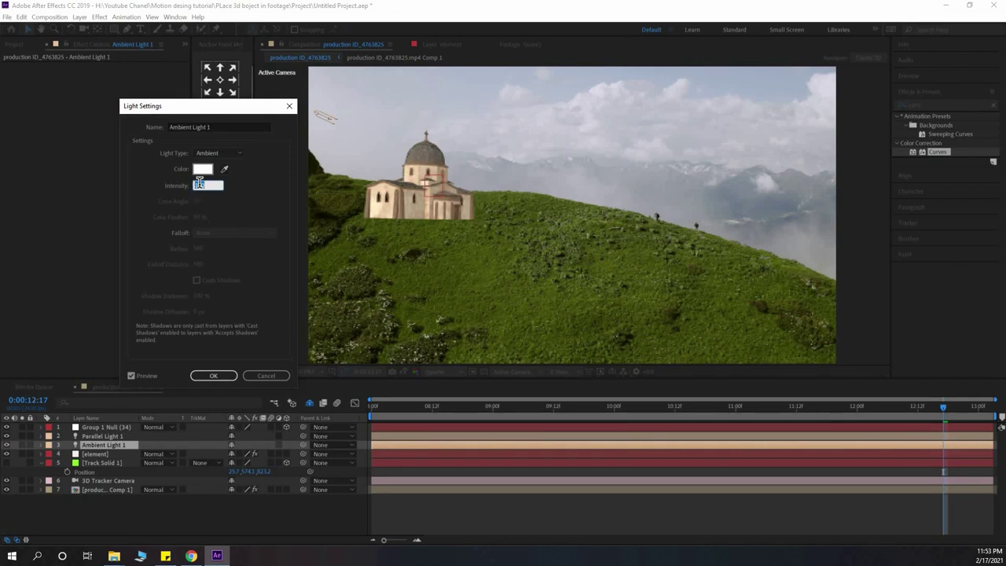
pyautogui.write('50')
pyautogui.press('Return')
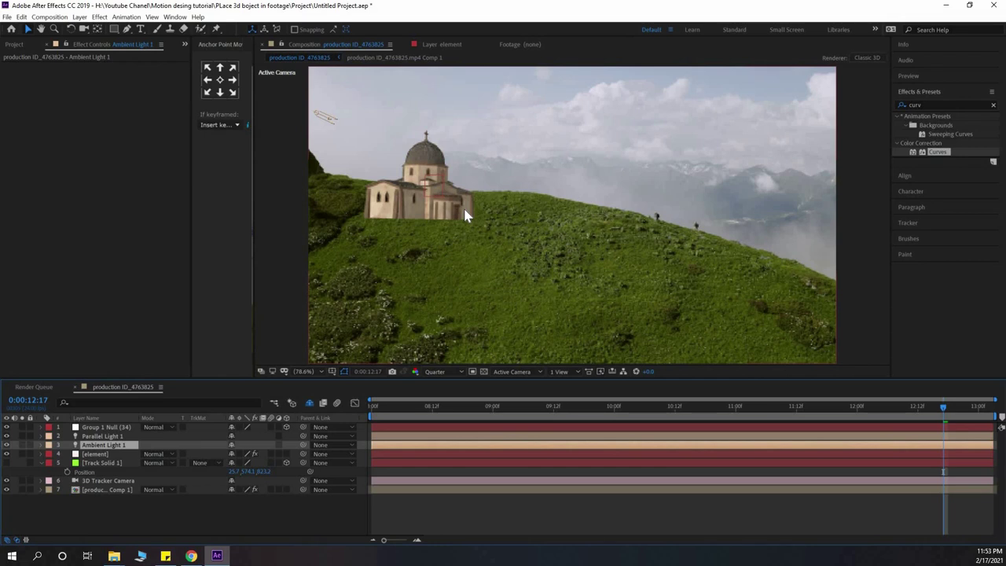
pyautogui.click(106, 428)
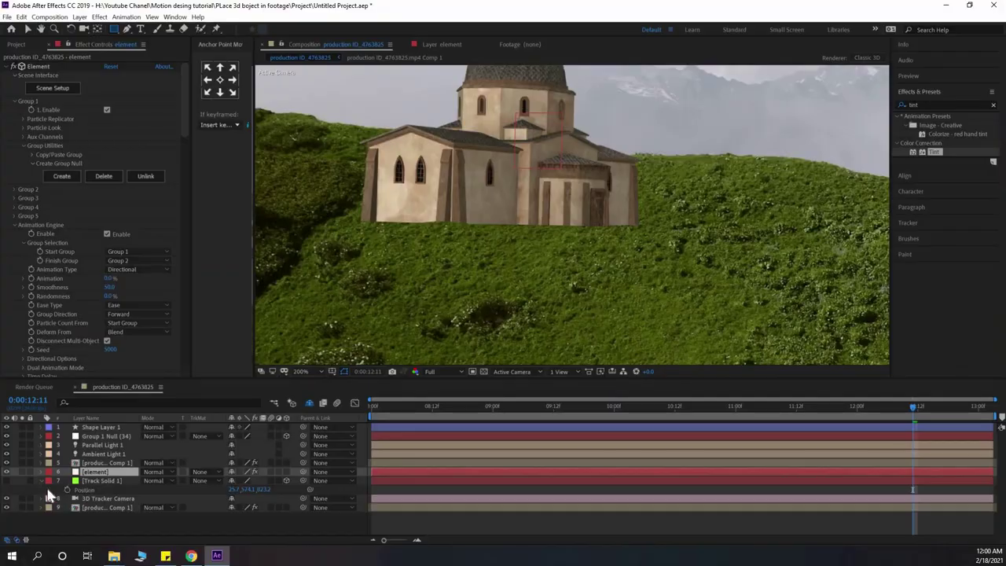
# Create a black solid at composition size above the element layer and make it a 3D layer.
pyautogui.rightClick(50, 492)
pyautogui.moveTo(118, 385)
pyautogui.click(206, 409)
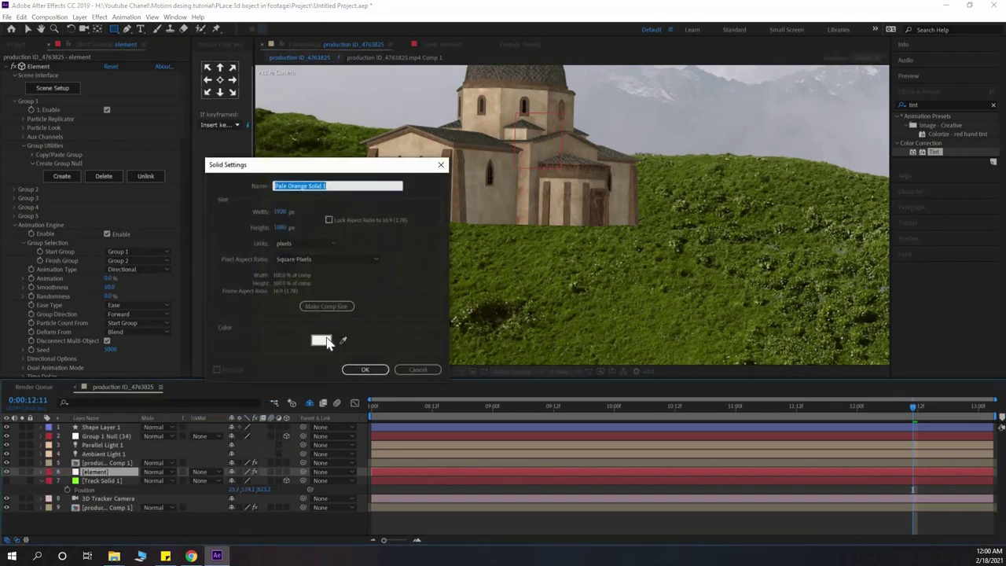
pyautogui.click(324, 343)
pyautogui.click(526, 204)
pyautogui.click(364, 369)
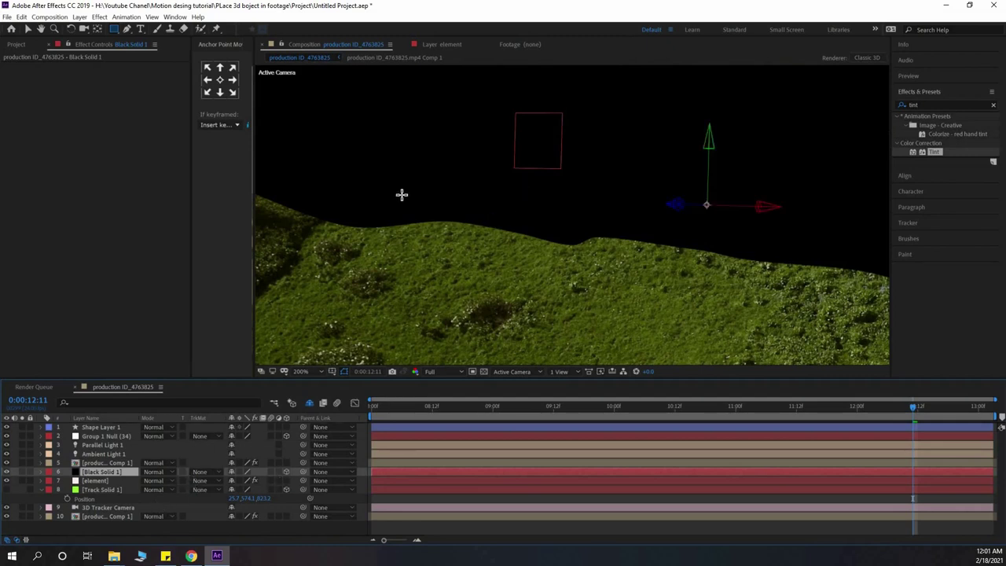
# Draw a flat elliptical mask on the black solid around the church's base and feather it by 68 pixels.
pyautogui.click(42, 472)
pyautogui.click(83, 478)
pyautogui.press('Delete')
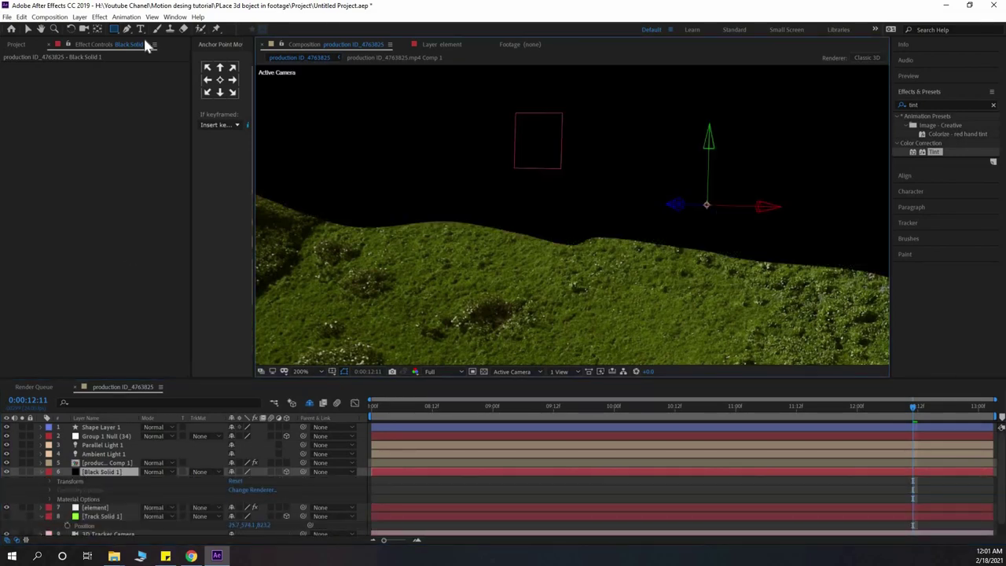
pyautogui.moveTo(118, 30); pyautogui.dragTo(142, 58)
pyautogui.moveTo(352, 205); pyautogui.dragTo(645, 233)
pyautogui.press('f')
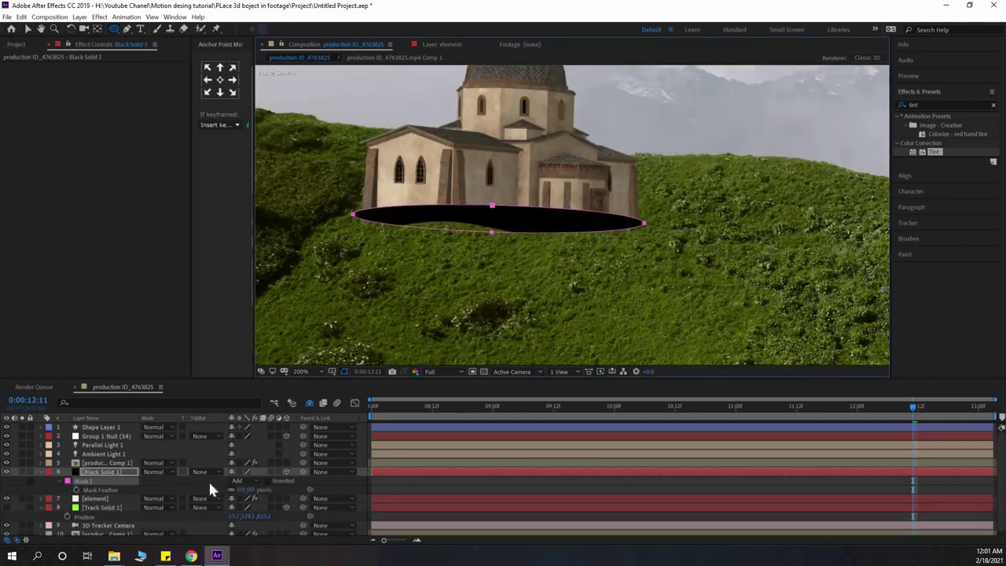
pyautogui.moveTo(236, 490); pyautogui.dragTo(269, 486)
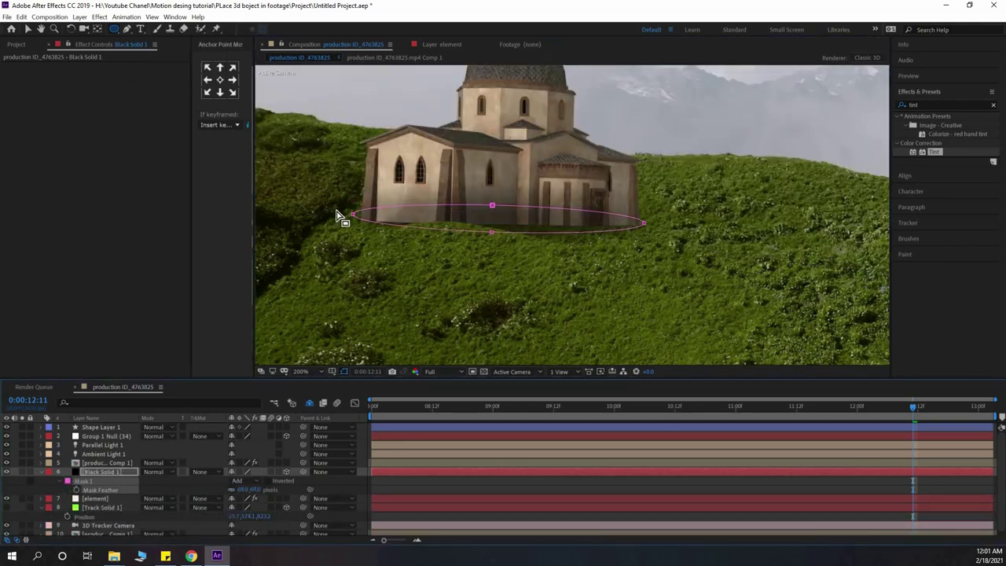
# Widen the black solid's elliptical mask so it extends past both sides of the church.
pyautogui.press('v')
pyautogui.moveTo(353, 214); pyautogui.dragTo(325, 226)
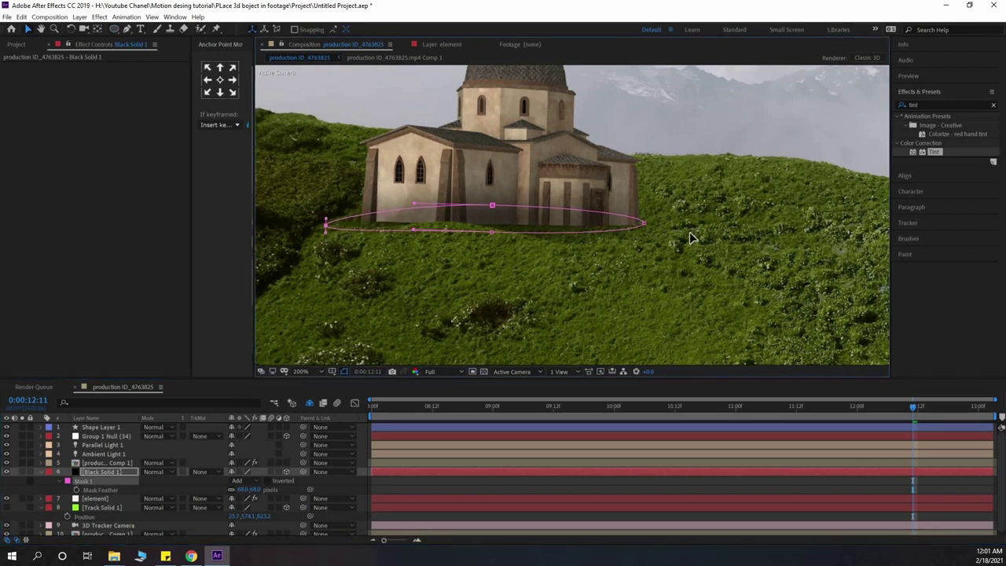
pyautogui.moveTo(643, 224); pyautogui.dragTo(671, 226)
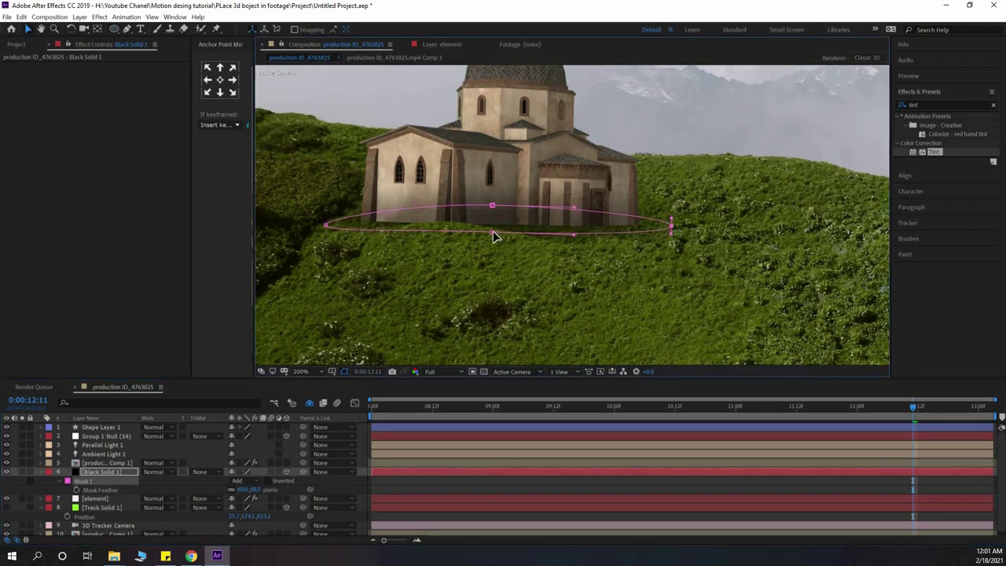
# Delete the footage precomp layer above the black solid and set the solid's blending mode to Soft Light.
pyautogui.click(92, 464)
pyautogui.press('Delete')
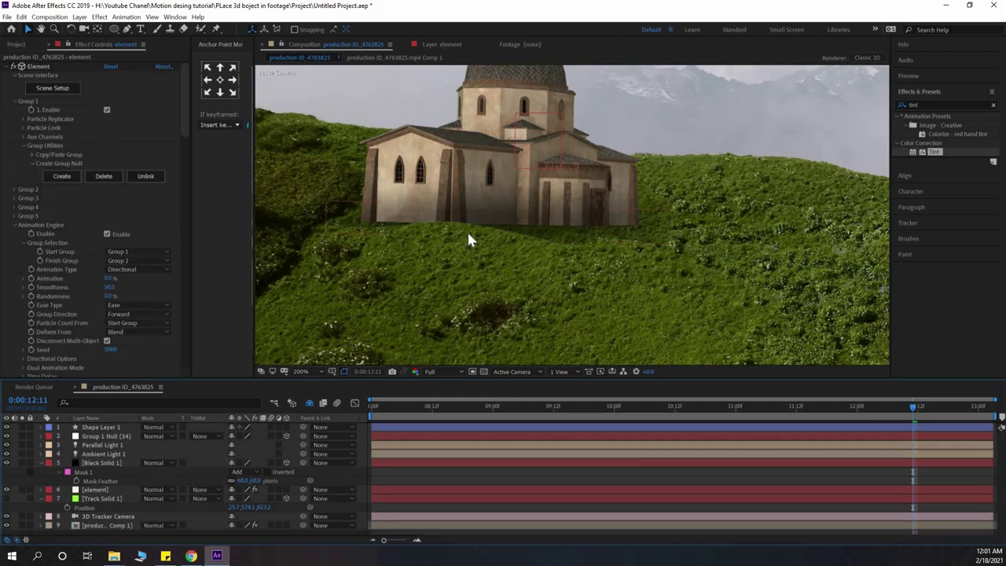
pyautogui.click(221, 462)
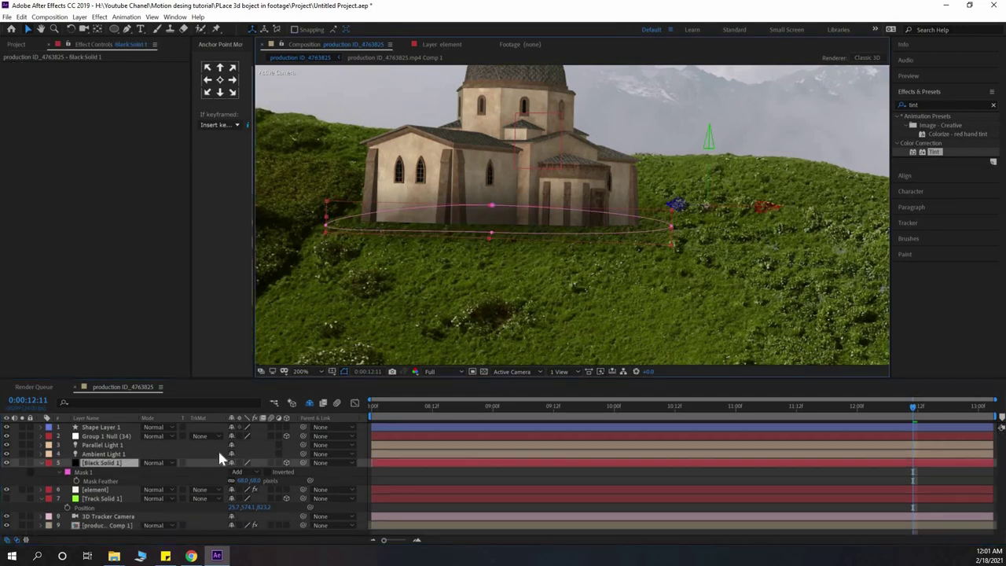
pyautogui.click(141, 463)
pyautogui.click(175, 331)
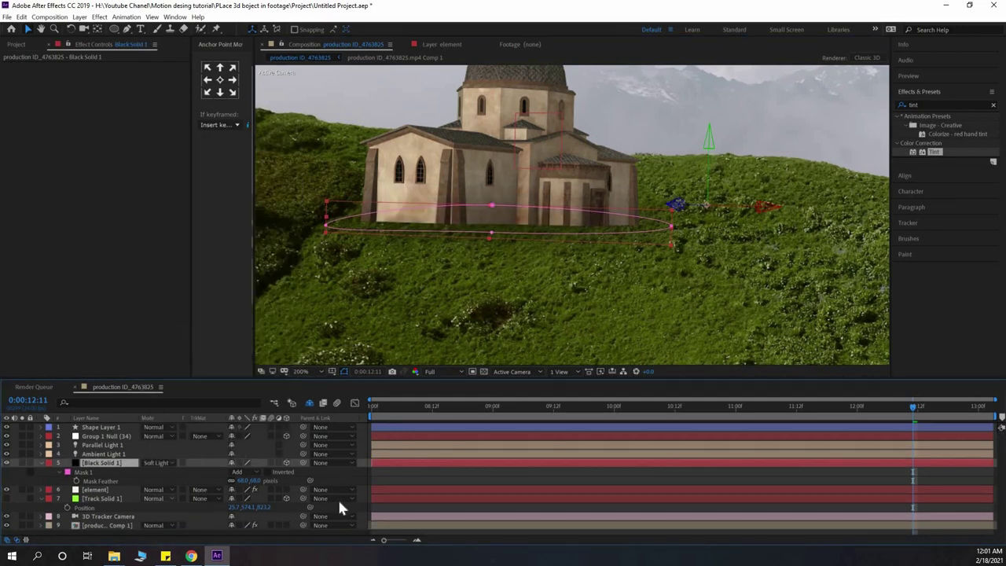
pyautogui.click(383, 482)
pyautogui.scroll(-2, 494, 225)
pyautogui.scroll(2, 457, 280)
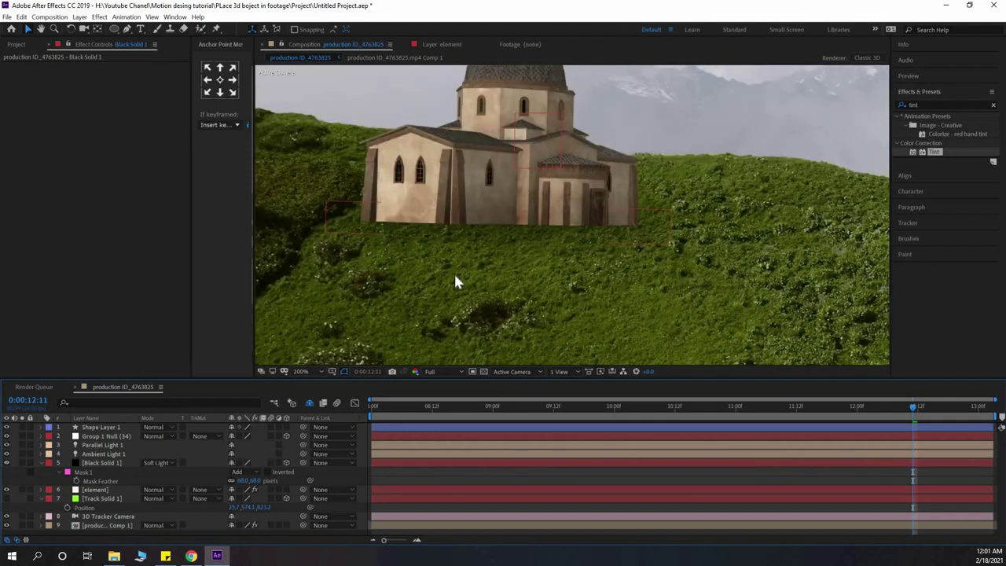
# Duplicate the black solid twice and place both copies beneath the element layer.
pyautogui.click(96, 464)
pyautogui.hotkey('ctrl', 'd')
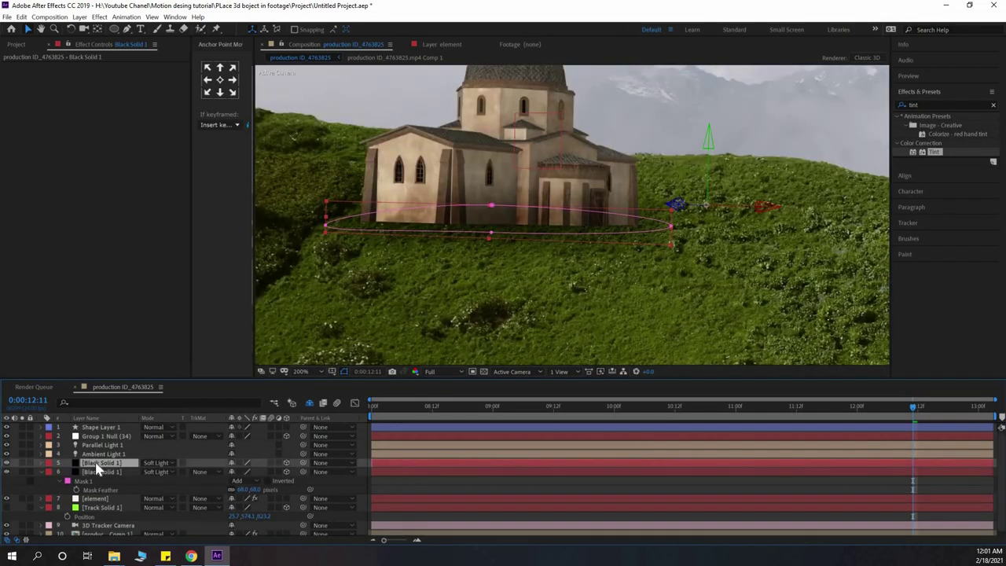
pyautogui.hotkey('ctrl', 'd')
pyautogui.hotkey('ctrl', '[')
pyautogui.hotkey('ctrl', '[')
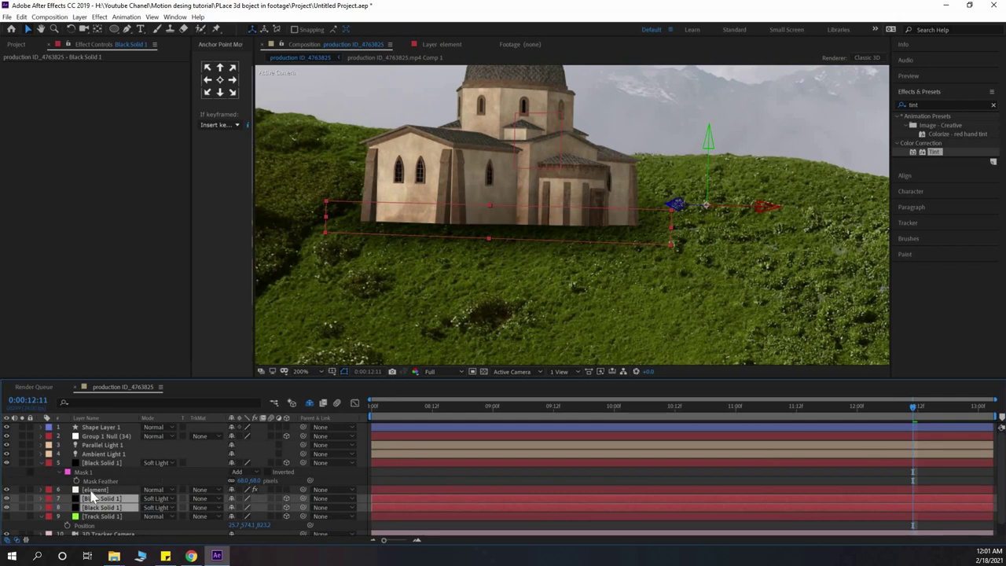
# Duplicate the upper black solid and delete surplus copies, keeping one above and one below the element layer.
pyautogui.click(96, 463)
pyautogui.hotkey('ctrl', 'd')
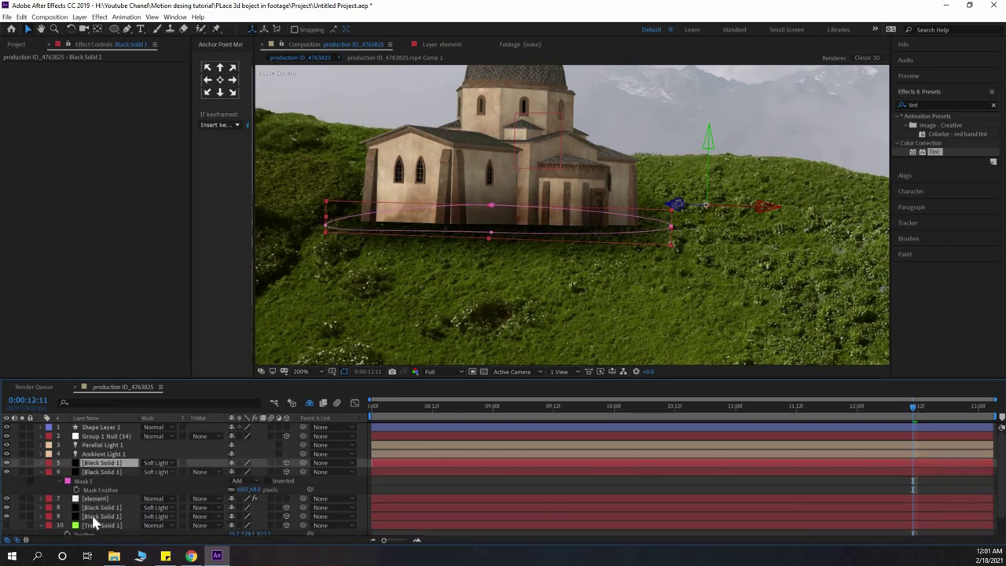
pyautogui.click(92, 519)
pyautogui.press('Delete')
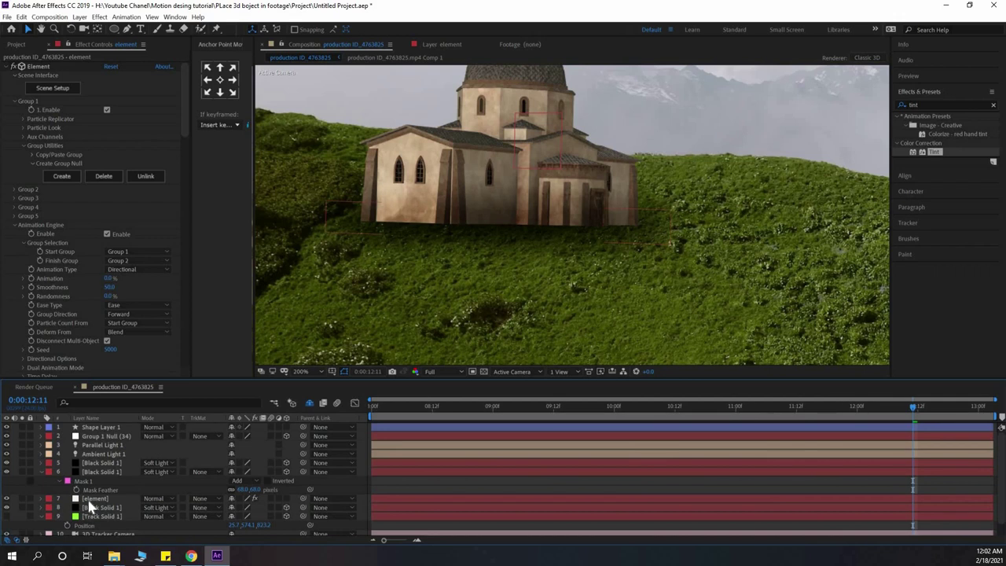
pyautogui.click(90, 507)
pyautogui.click(89, 471)
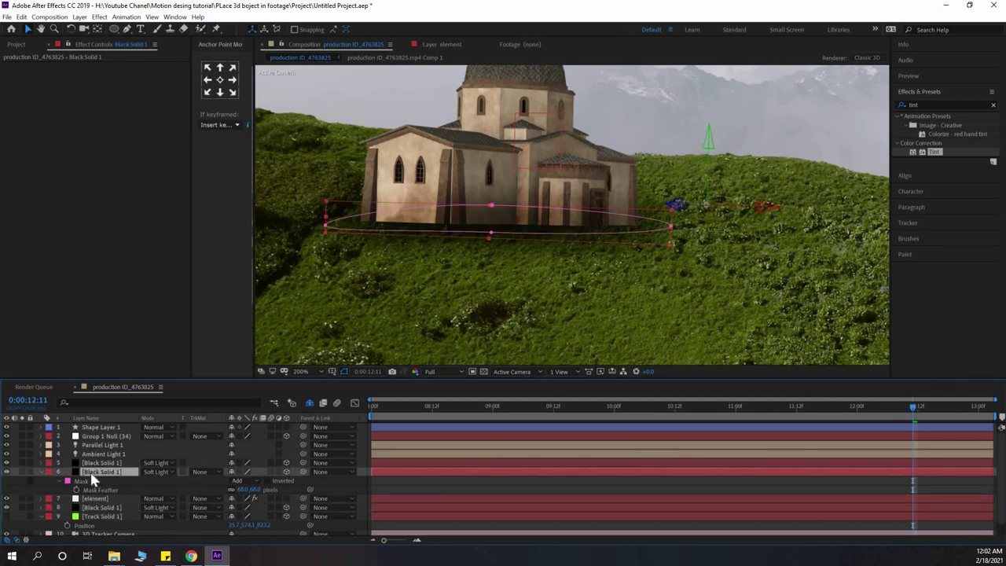
pyautogui.press('Delete')
pyautogui.click(209, 479)
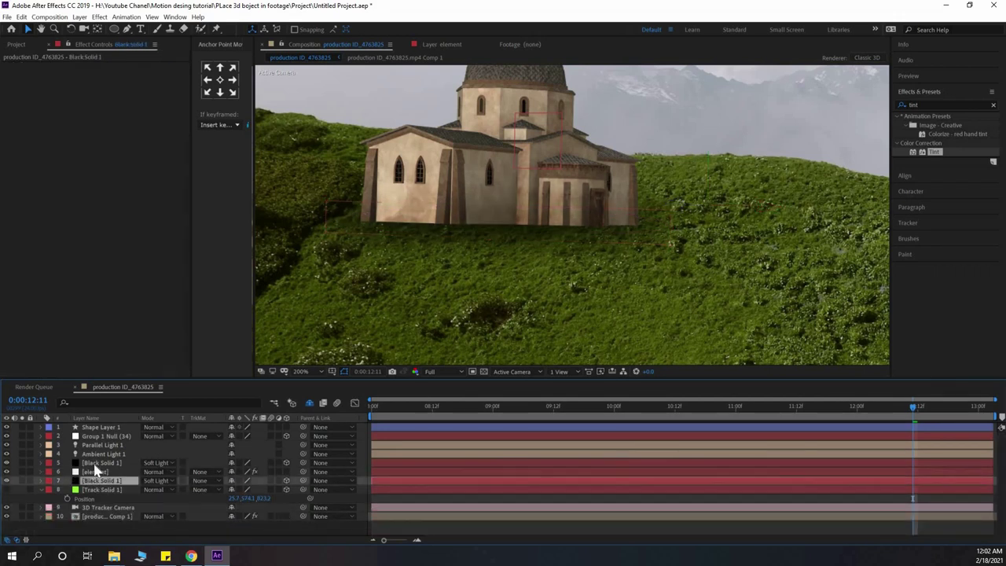
# Set the blending mode of the black solid below the element layer to Overlay.
pyautogui.click(210, 481)
pyautogui.click(154, 480)
pyautogui.click(165, 339)
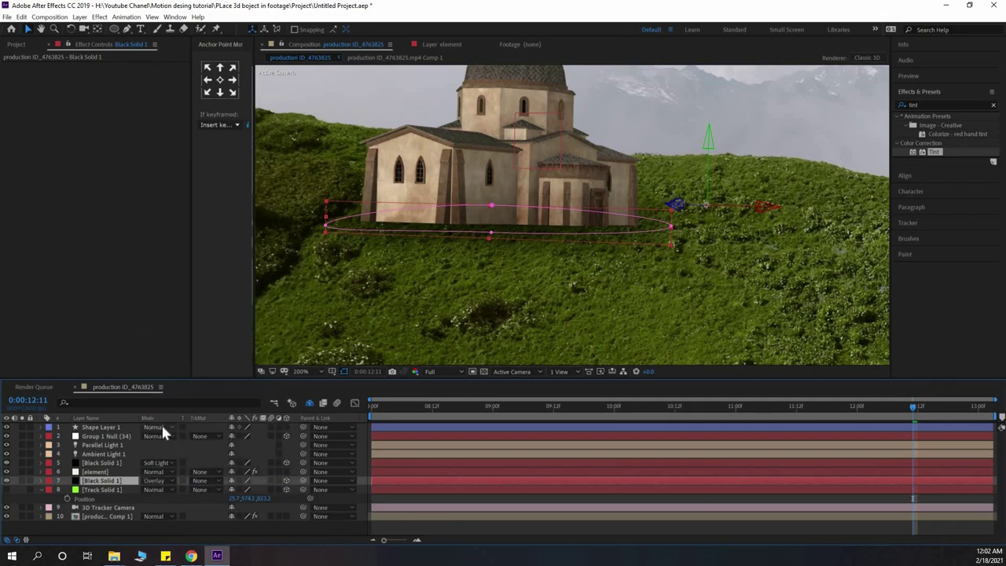
pyautogui.click(155, 481)
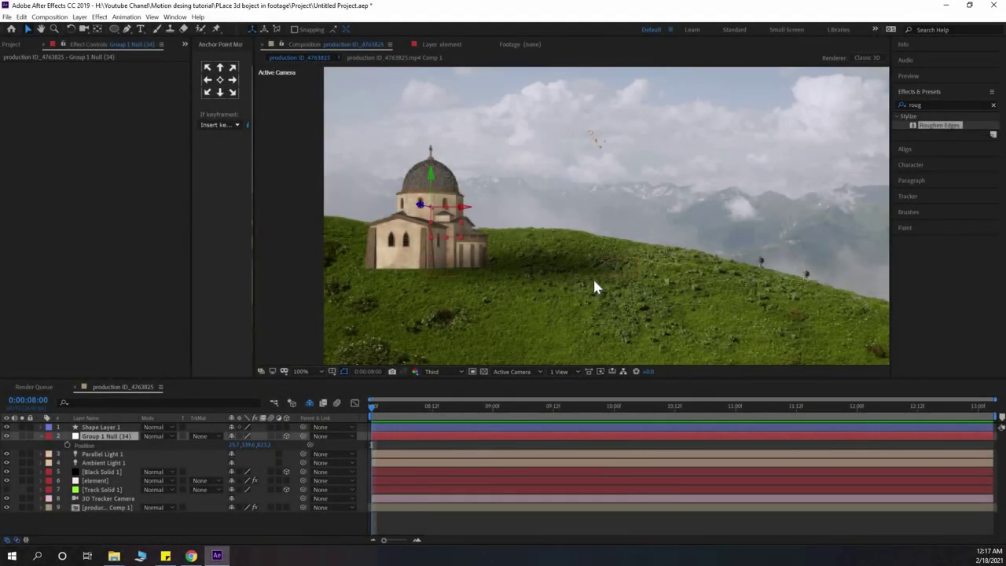
# Copy the Group 1 Null's position onto the black solid and lower the solid to the church's base.
pyautogui.click(531, 267)
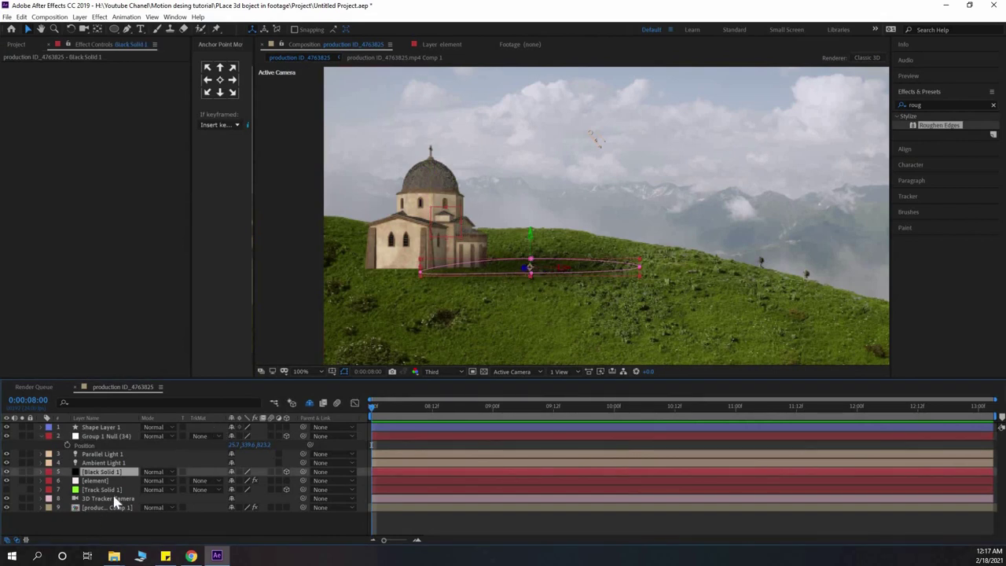
pyautogui.press('p')
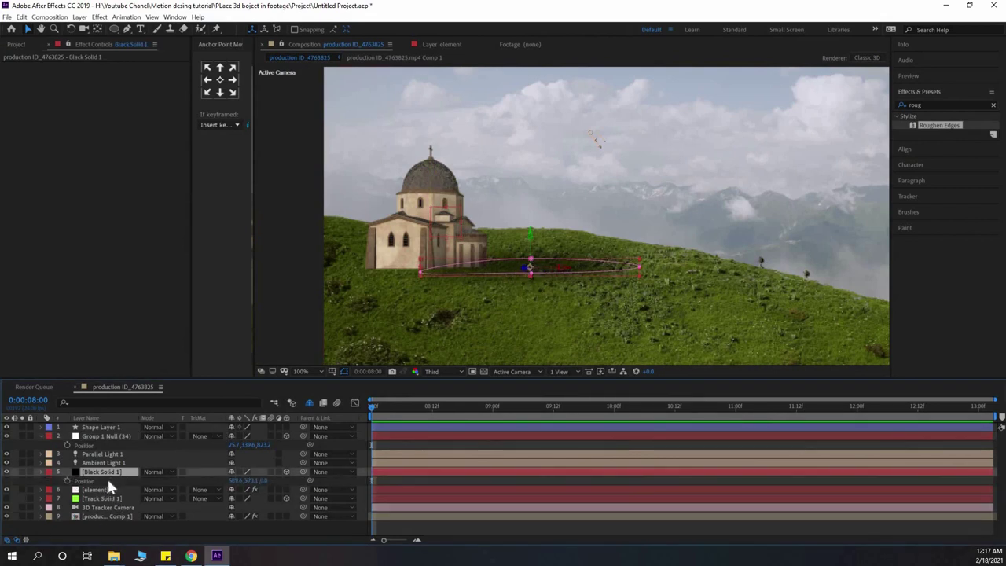
pyautogui.click(100, 438)
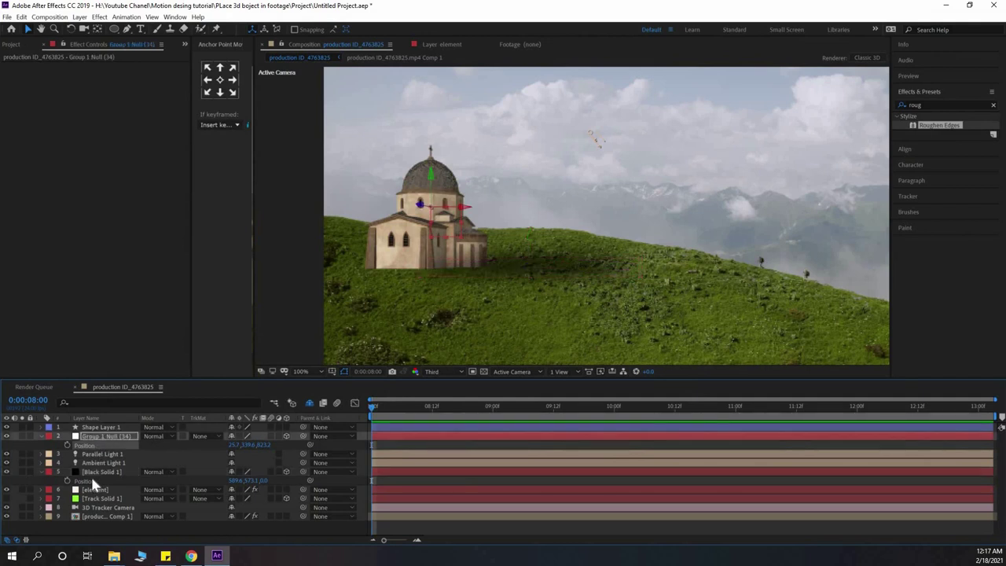
pyautogui.click(91, 475)
pyautogui.hotkey('ctrl', 'v')
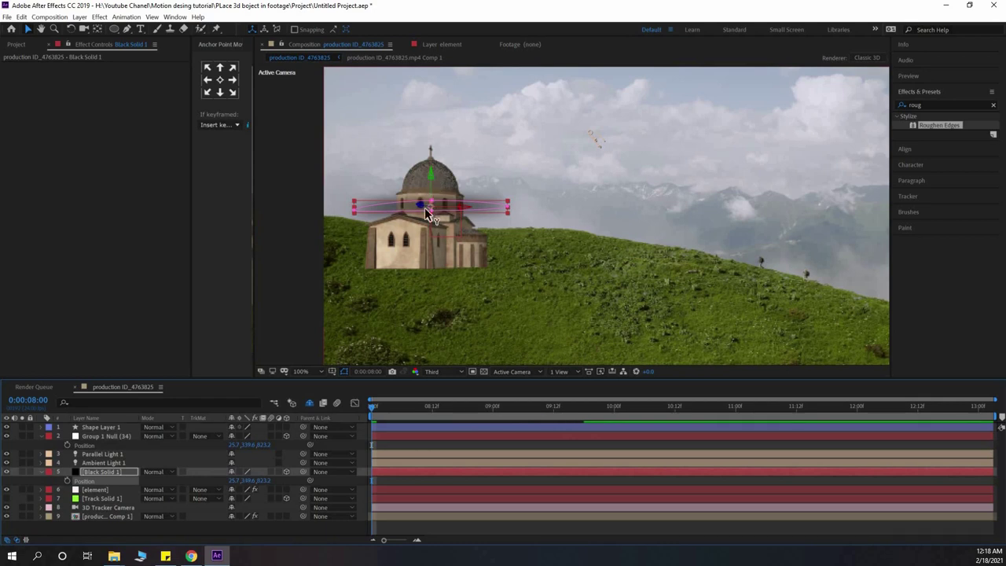
pyautogui.moveTo(425, 213); pyautogui.dragTo(427, 268)
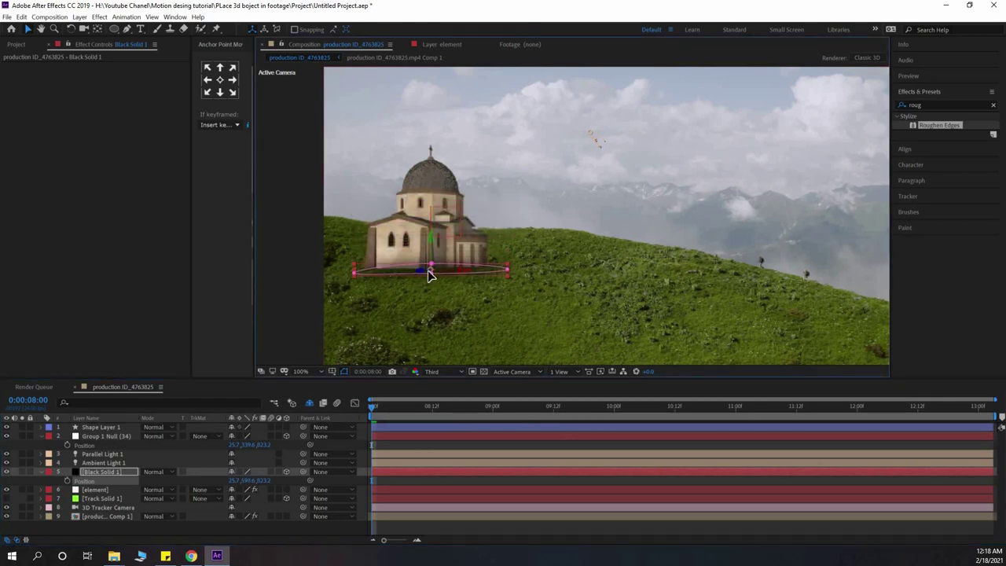
# Make the black solid's elliptical mask taller by moving its bottom point down and its top point up.
pyautogui.scroll(1, 430, 275)
pyautogui.moveTo(381, 294); pyautogui.dragTo(542, 241)
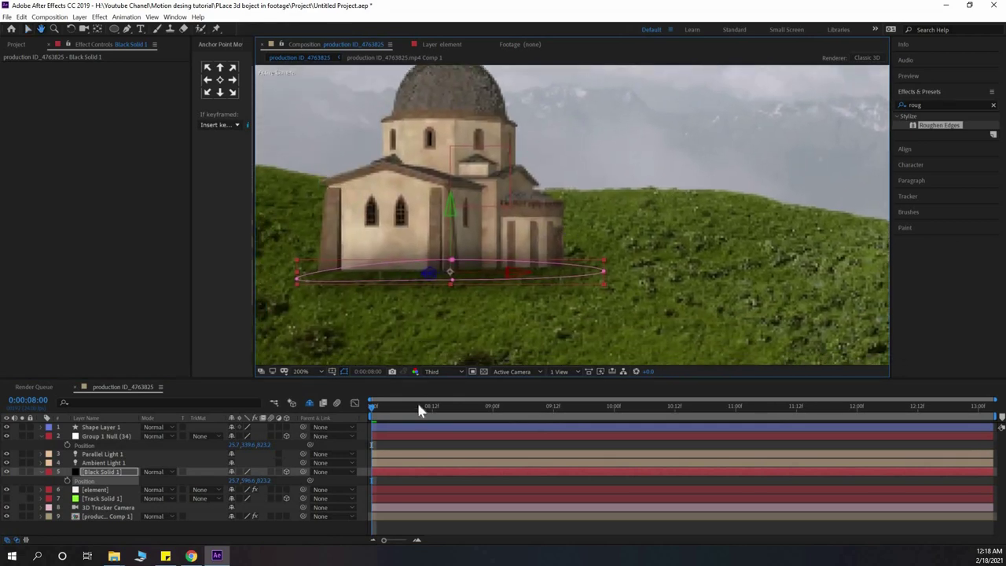
pyautogui.click(453, 289)
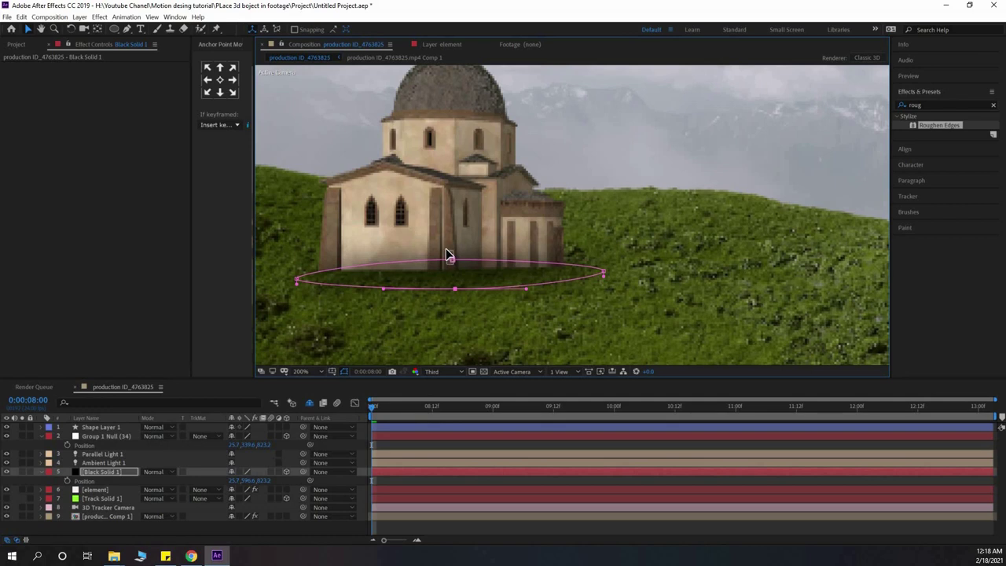
pyautogui.click(453, 260)
pyautogui.moveTo(452, 260); pyautogui.dragTo(452, 253)
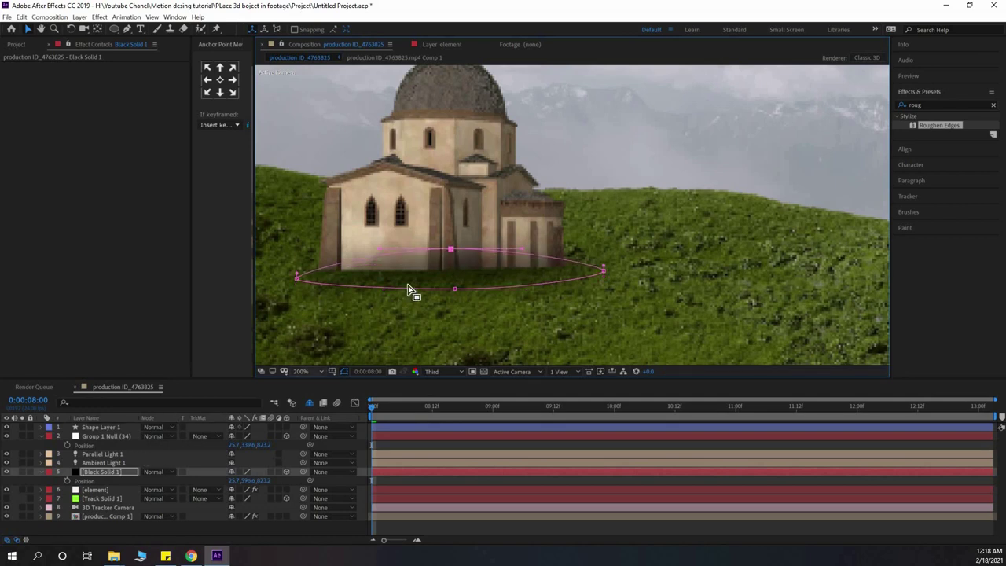
# Move the black solid beneath the element layer in the layer stack.
pyautogui.click(94, 474)
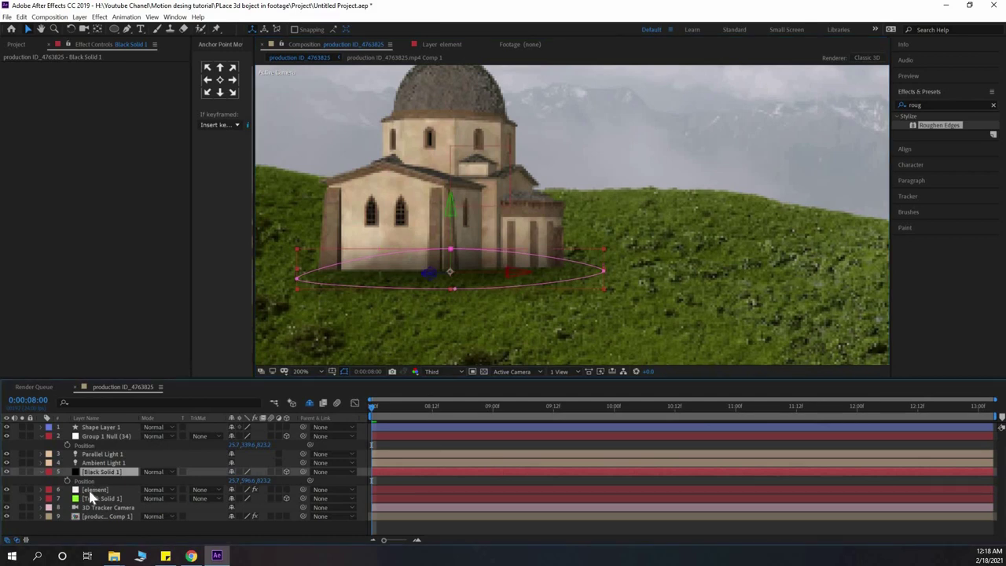
pyautogui.click(88, 488)
pyautogui.click(94, 474)
pyautogui.moveTo(96, 478)
pyautogui.mouseDown()
pyautogui.moveTo(101, 506)
pyautogui.moveTo(101, 494)
pyautogui.mouseUp()
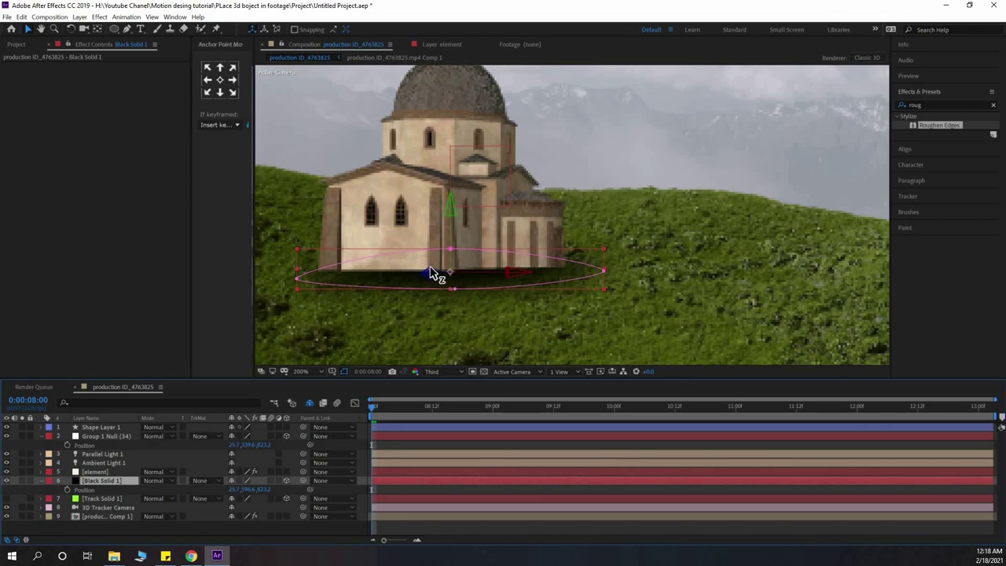
# Reposition the black solid beneath the church and stretch it horizontally past both outer walls at 0:00:12:21.
pyautogui.moveTo(430, 274); pyautogui.dragTo(467, 252)
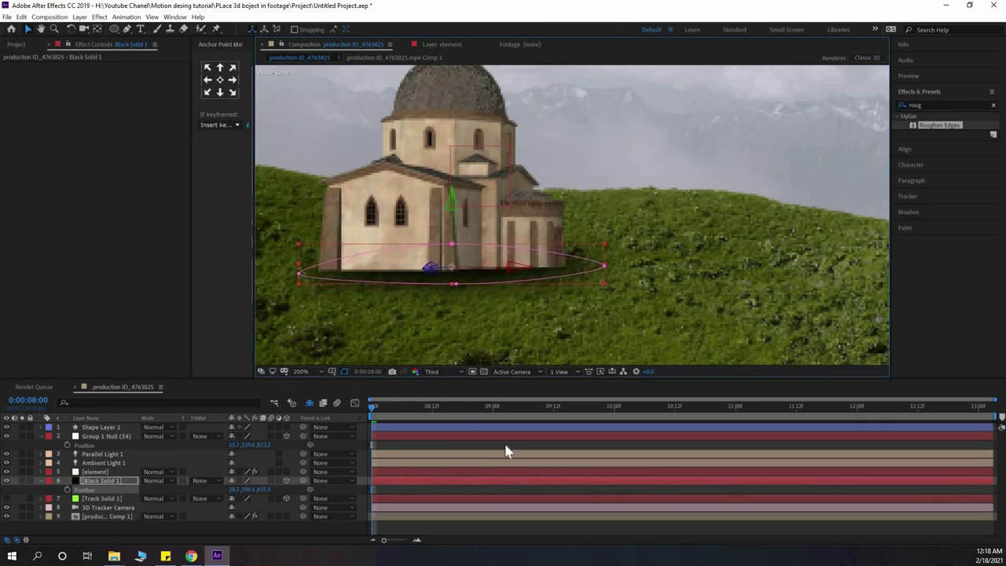
pyautogui.moveTo(635, 408); pyautogui.dragTo(964, 444)
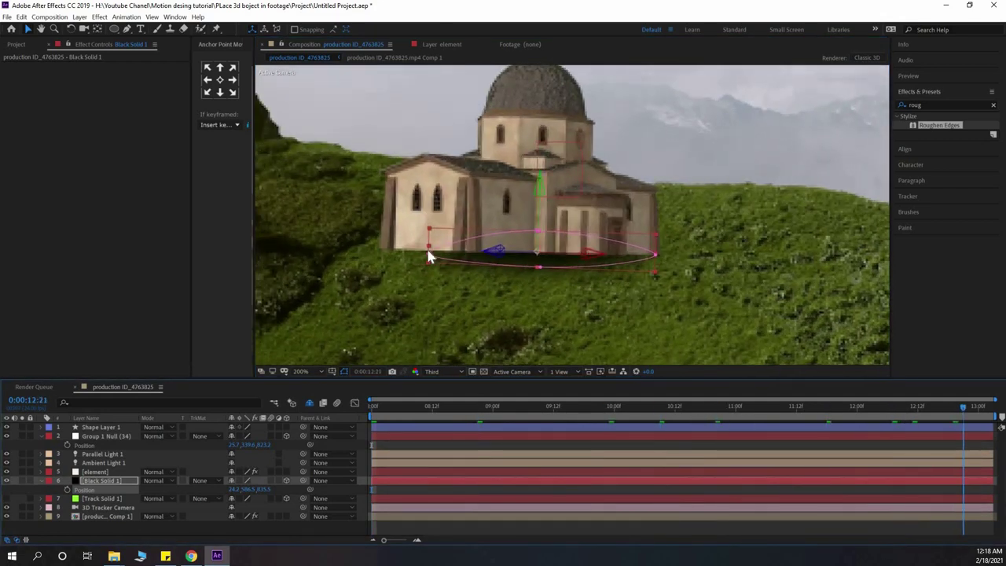
pyautogui.moveTo(429, 251); pyautogui.dragTo(365, 243)
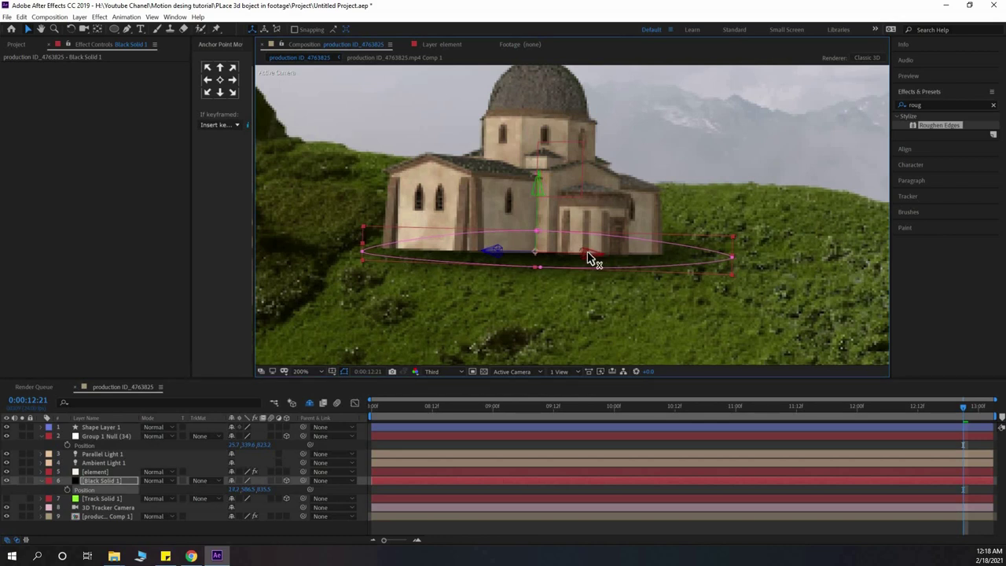
pyautogui.moveTo(596, 260); pyautogui.dragTo(580, 259)
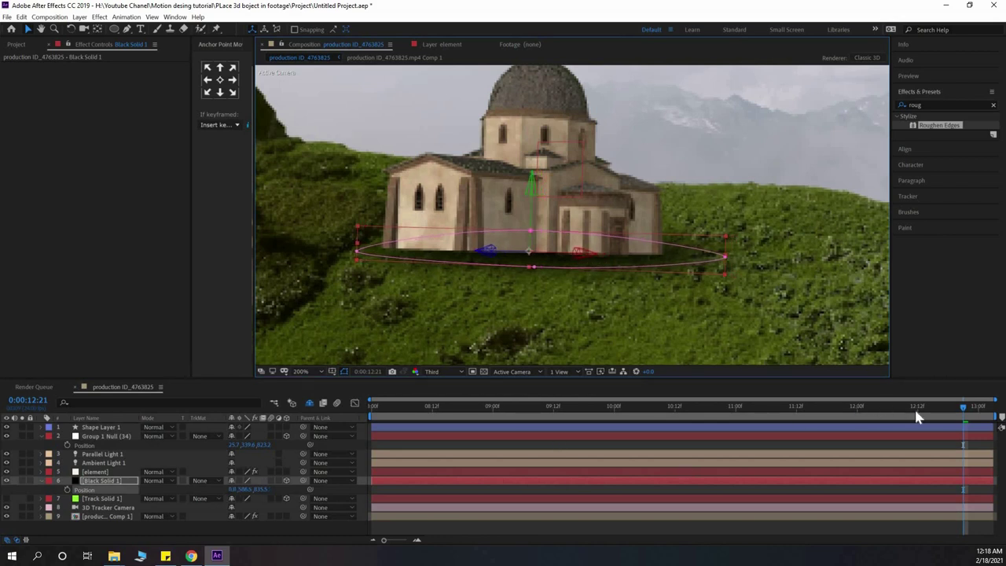
# Try the Lighten, Screen and Color Burn blending modes on the black solid at 0:00:08:00.
pyautogui.moveTo(915, 407); pyautogui.dragTo(294, 424)
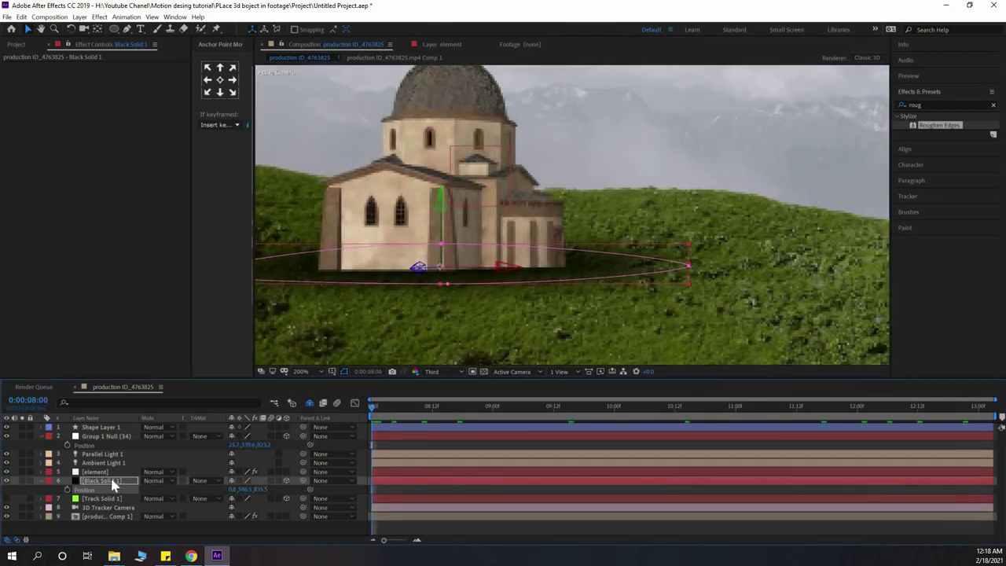
pyautogui.click(211, 481)
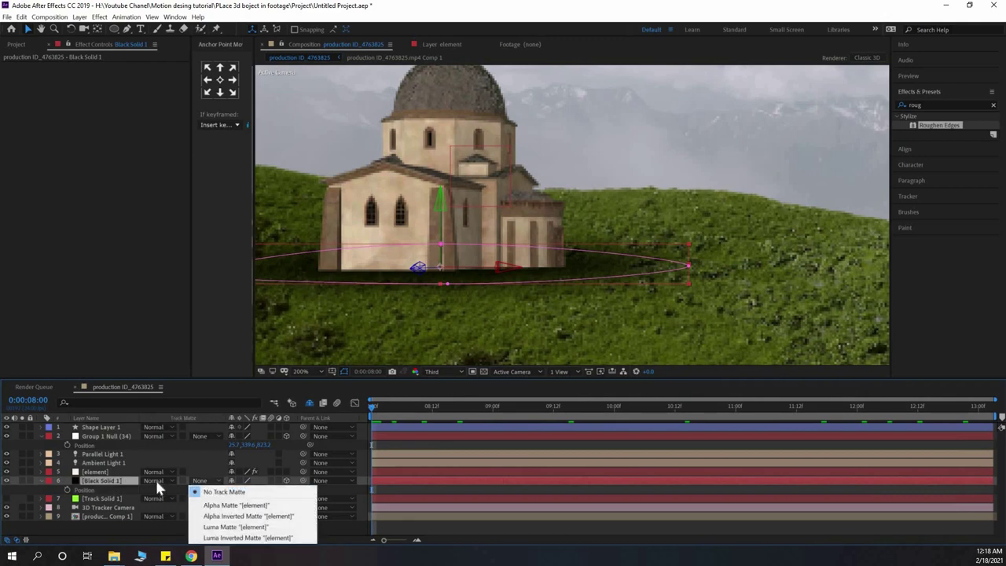
pyautogui.click(155, 479)
pyautogui.click(178, 273)
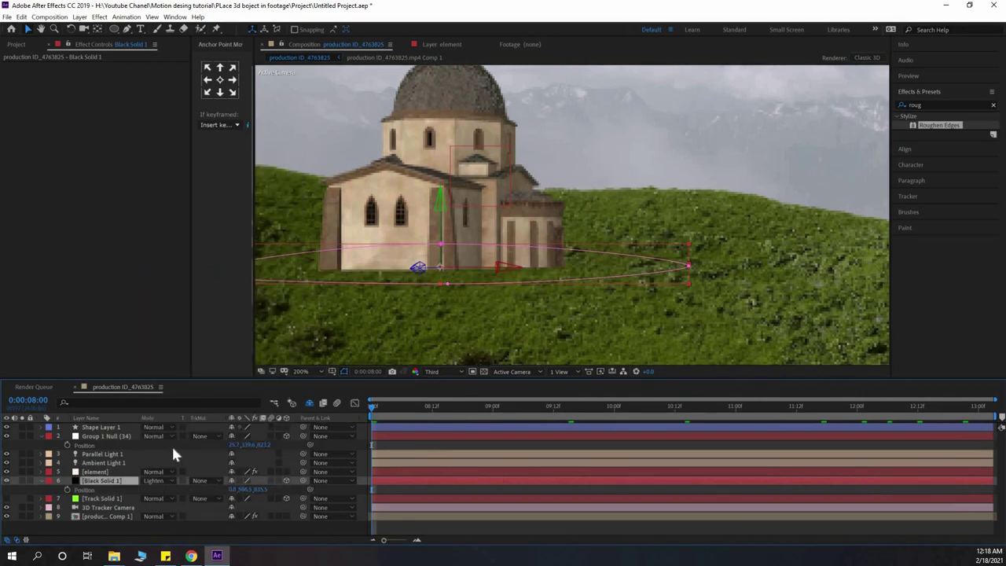
pyautogui.click(160, 478)
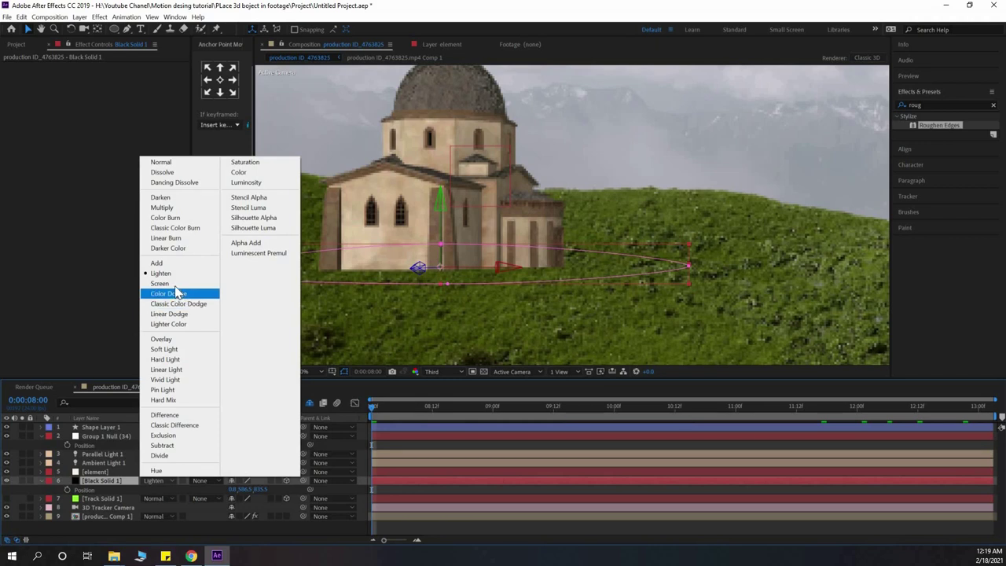
pyautogui.click(174, 283)
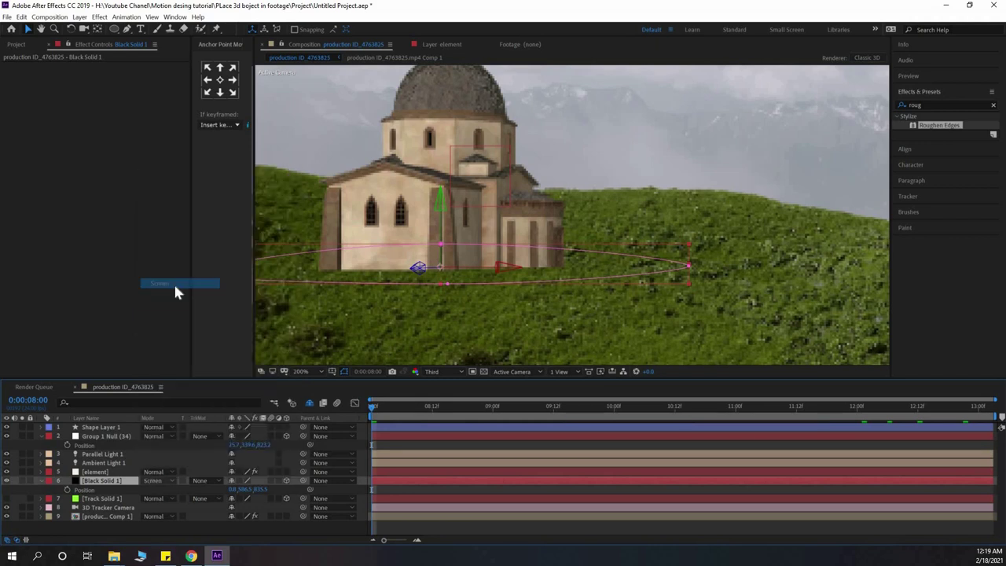
pyautogui.click(154, 483)
pyautogui.click(180, 218)
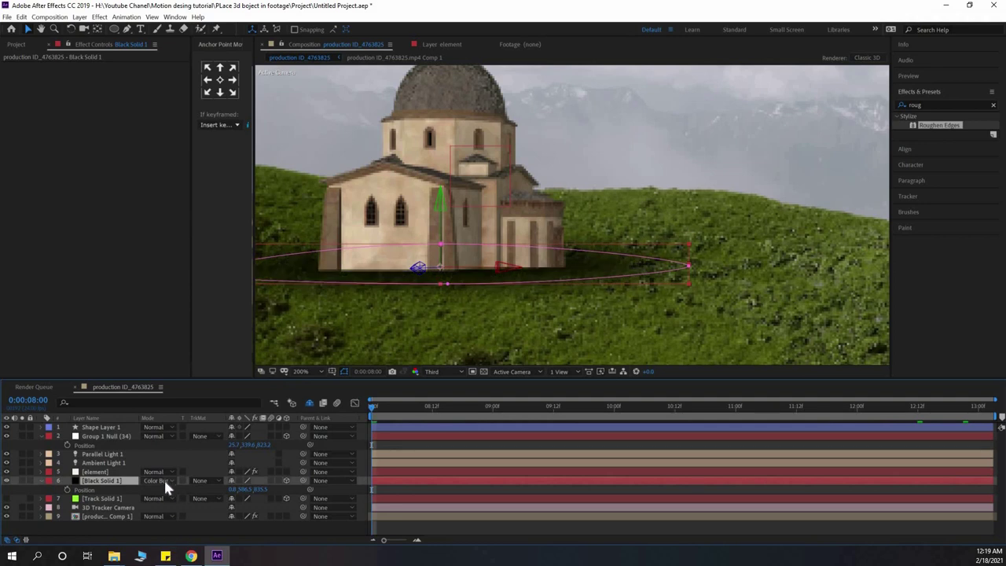
# Try the Multiply, Overlay, Soft Light and Linear Light blending modes on the black solid.
pyautogui.click(165, 482)
pyautogui.click(197, 211)
pyautogui.click(169, 480)
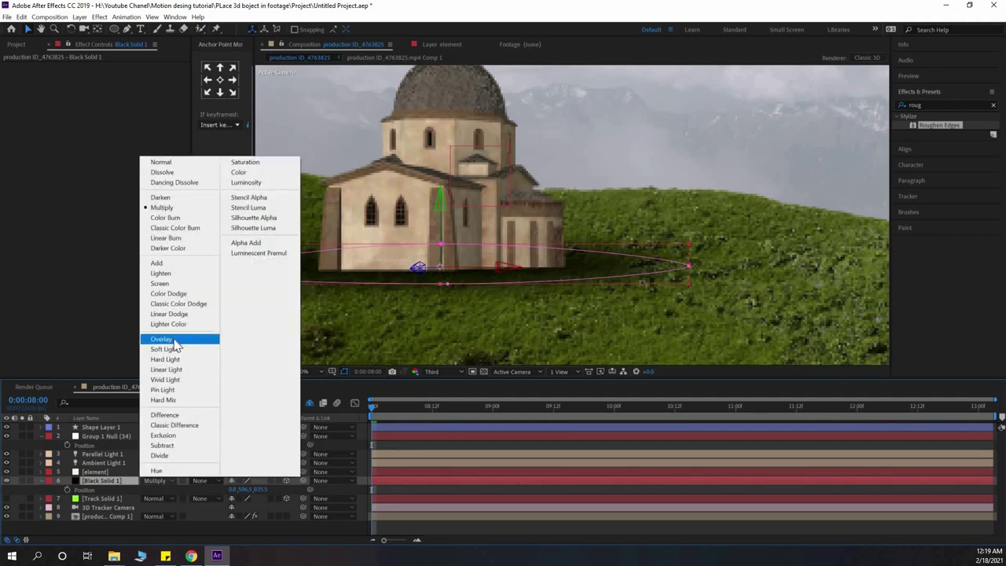
pyautogui.click(175, 338)
pyautogui.click(161, 483)
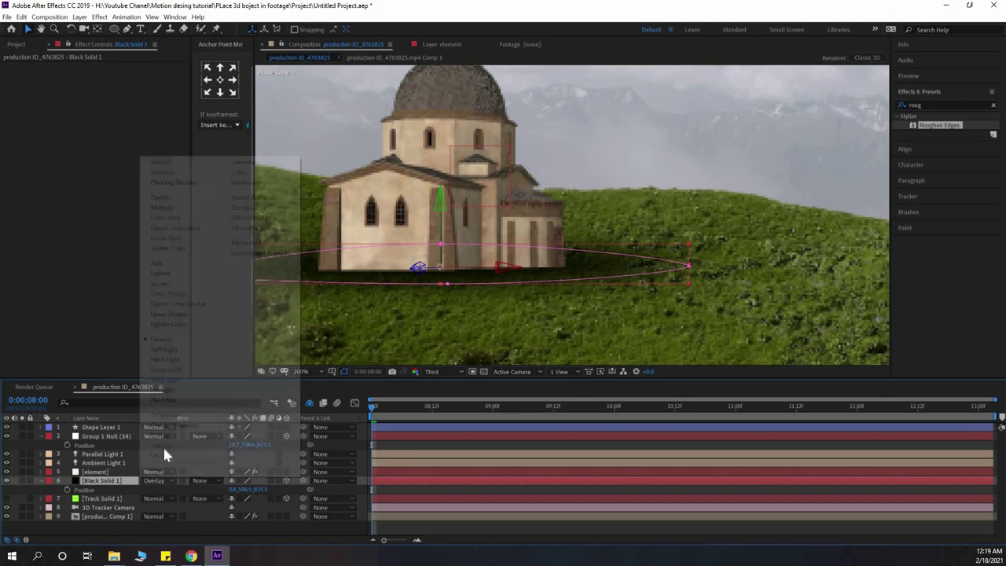
pyautogui.press('Return')
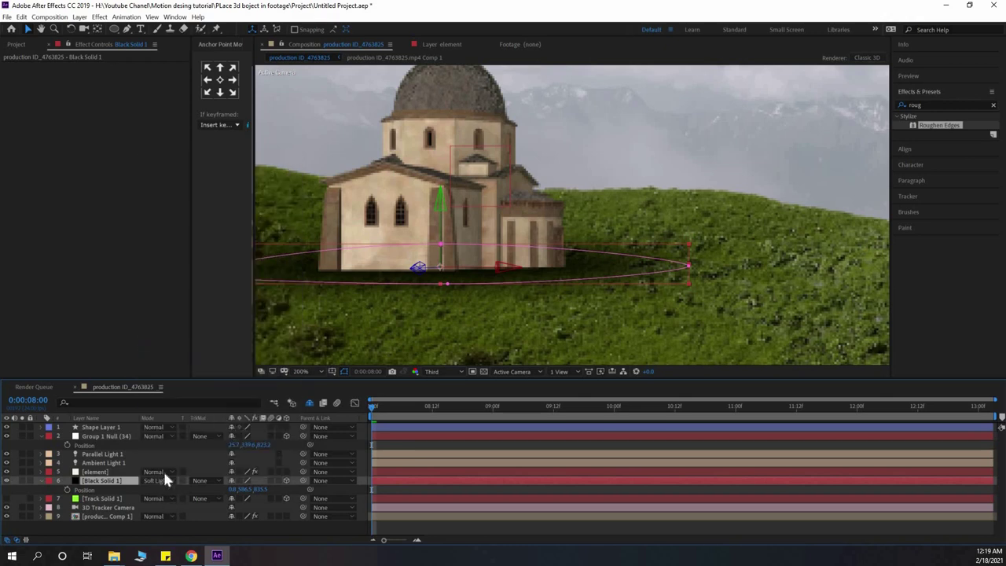
pyautogui.click(163, 478)
pyautogui.click(173, 374)
# Set the black solid's blending mode to Multiply and its opacity to 50%.
pyautogui.click(161, 479)
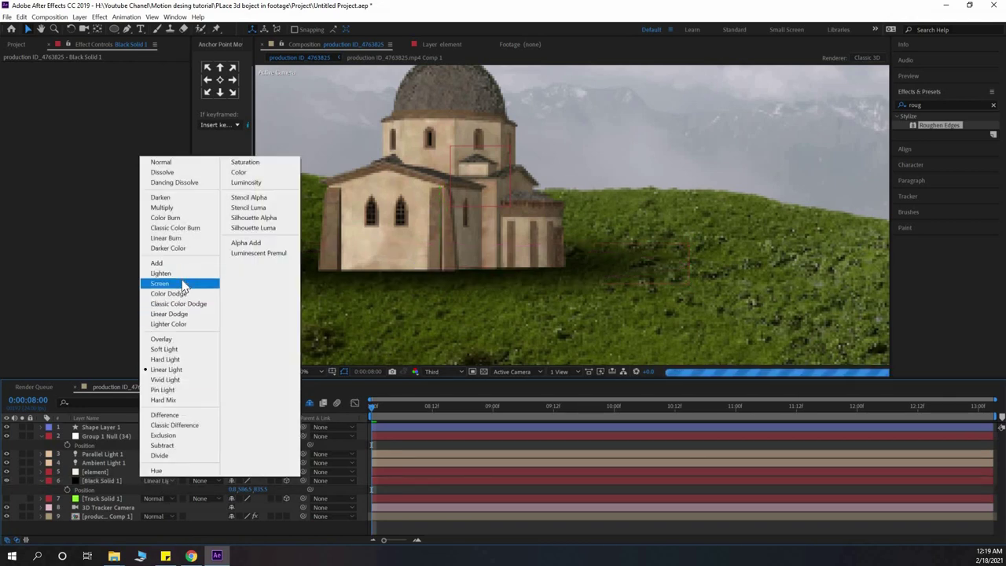
pyautogui.click(190, 208)
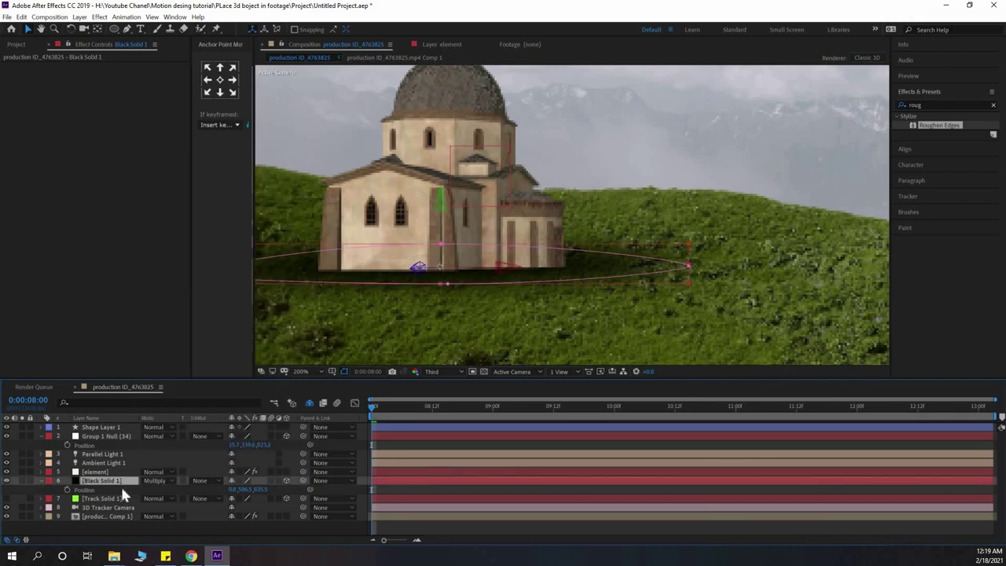
pyautogui.click(236, 489)
pyautogui.write('50')
pyautogui.press('Return')
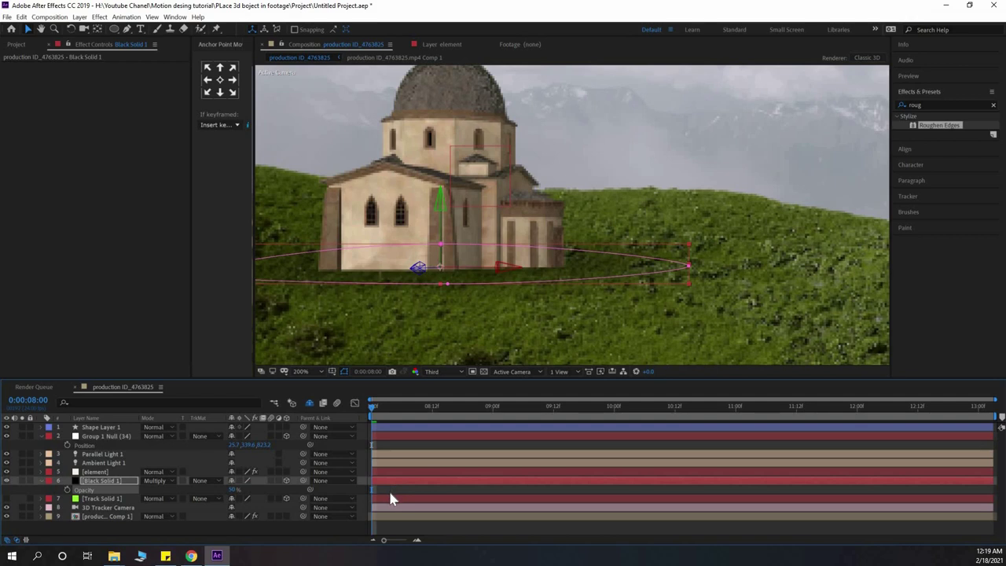
# Deselect the layers and play back the composition, up close and fitted to the viewer, to check the church's ground shadow.
pyautogui.press('F2')
pyautogui.press(',')
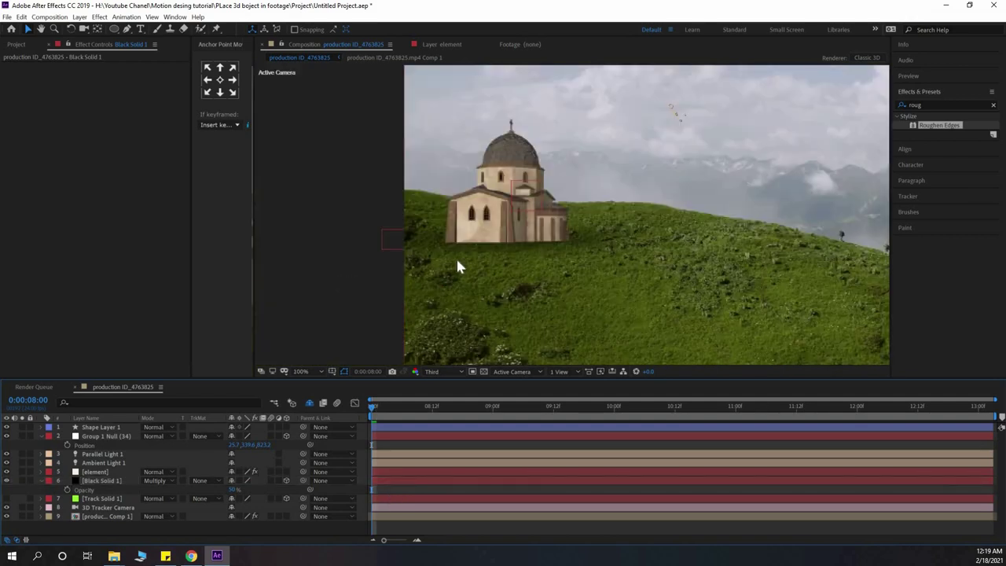
pyautogui.press('.')
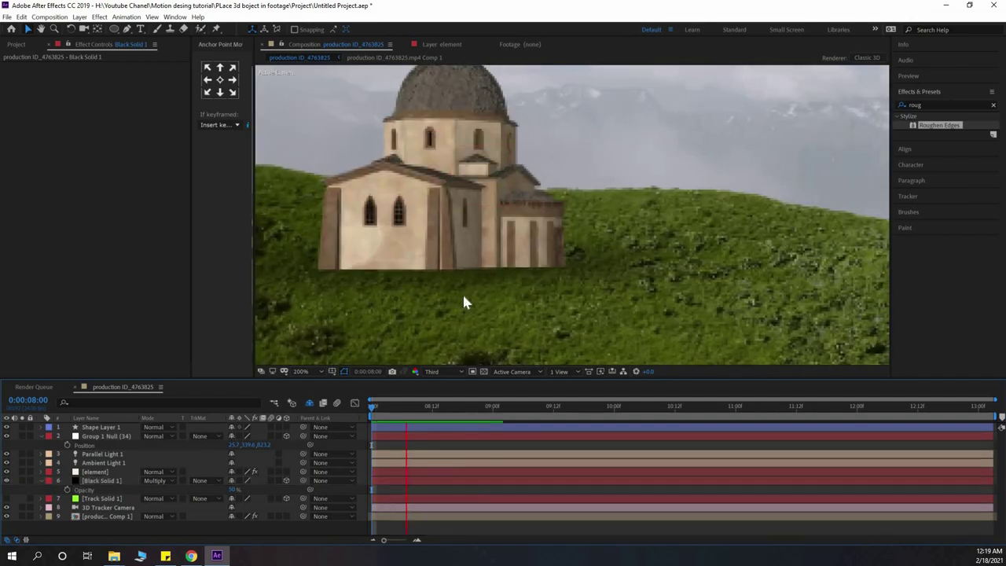
pyautogui.press(',')
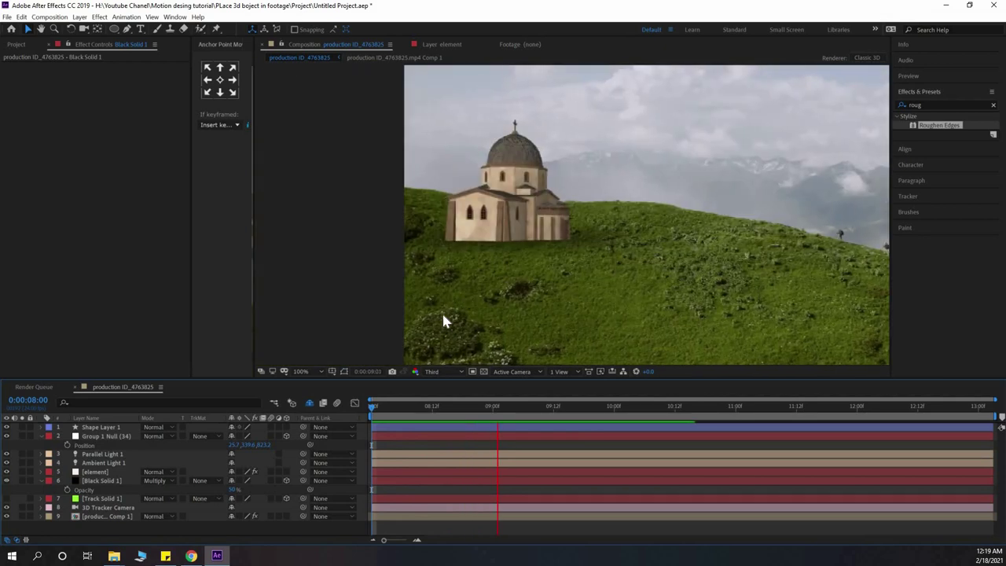
pyautogui.click(301, 371)
pyautogui.click(309, 192)
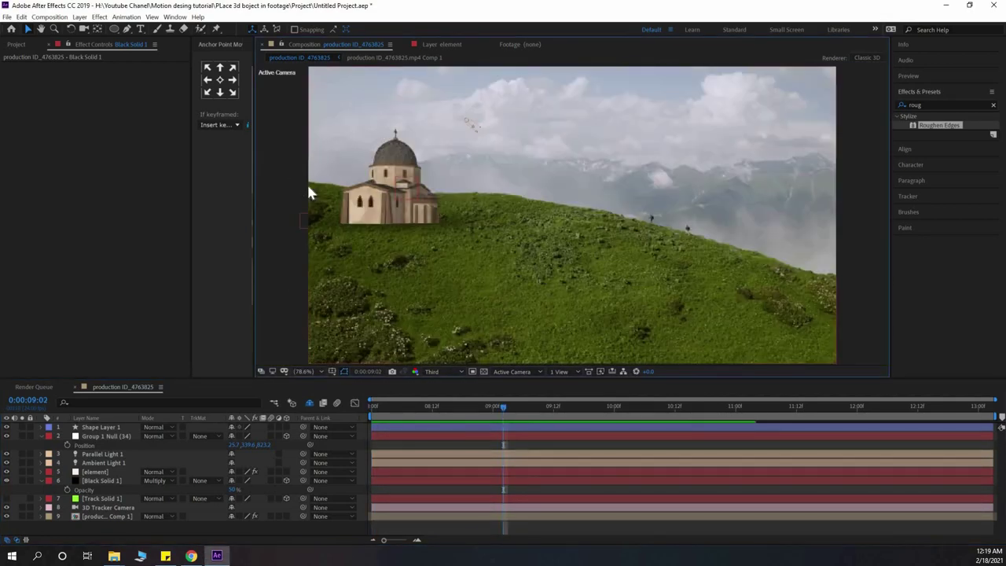
pyautogui.press('space')
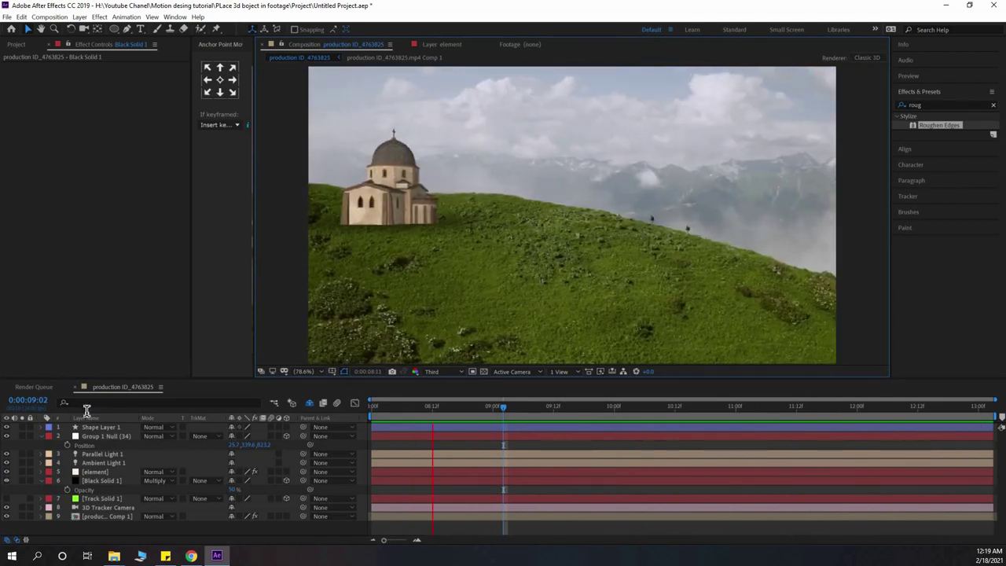
pyautogui.press('space')
# Collapse the open properties of the Group 1 Null and the black solid in the timeline.
pyautogui.click(41, 435)
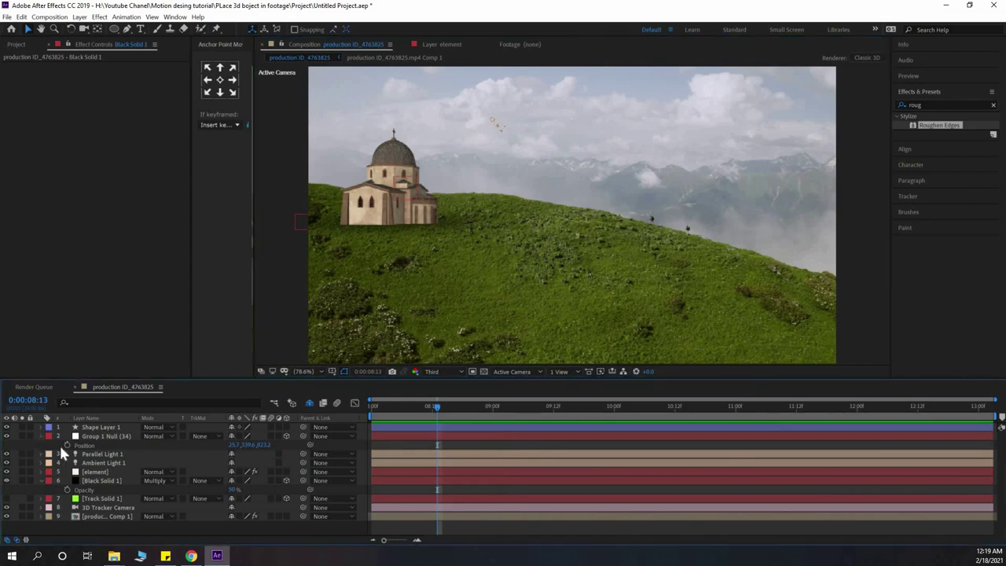
pyautogui.click(93, 463)
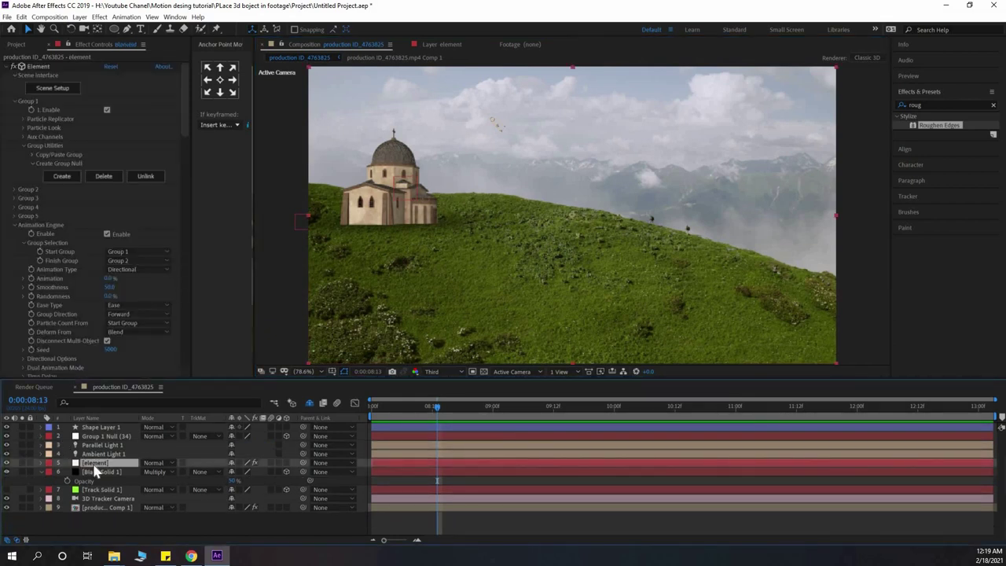
pyautogui.click(95, 472)
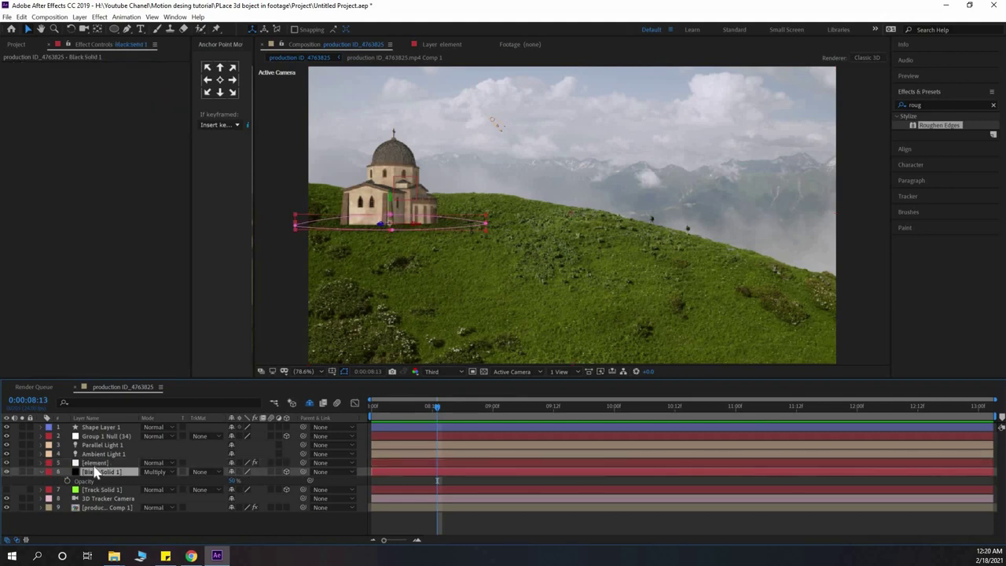
pyautogui.click(94, 465)
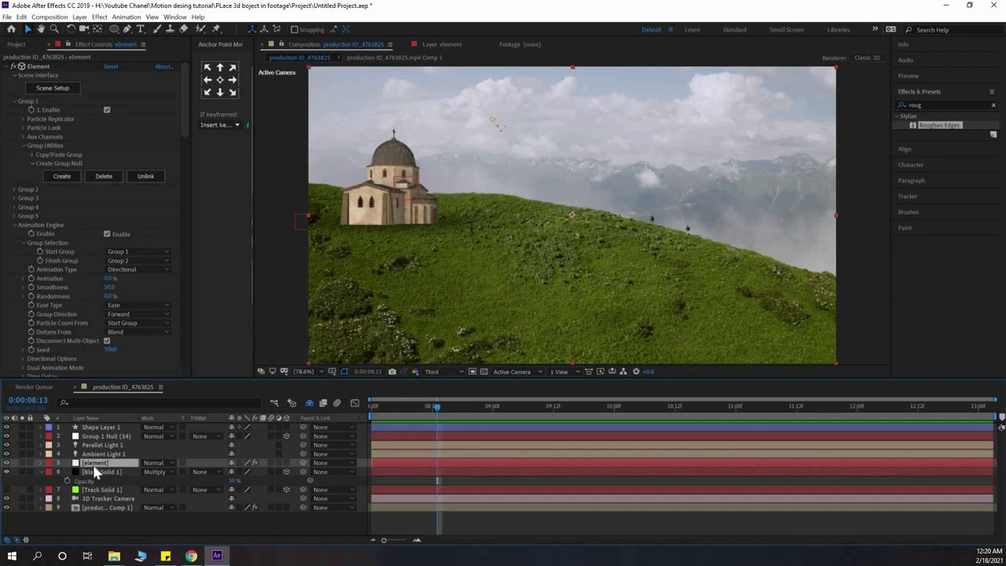
pyautogui.click(44, 473)
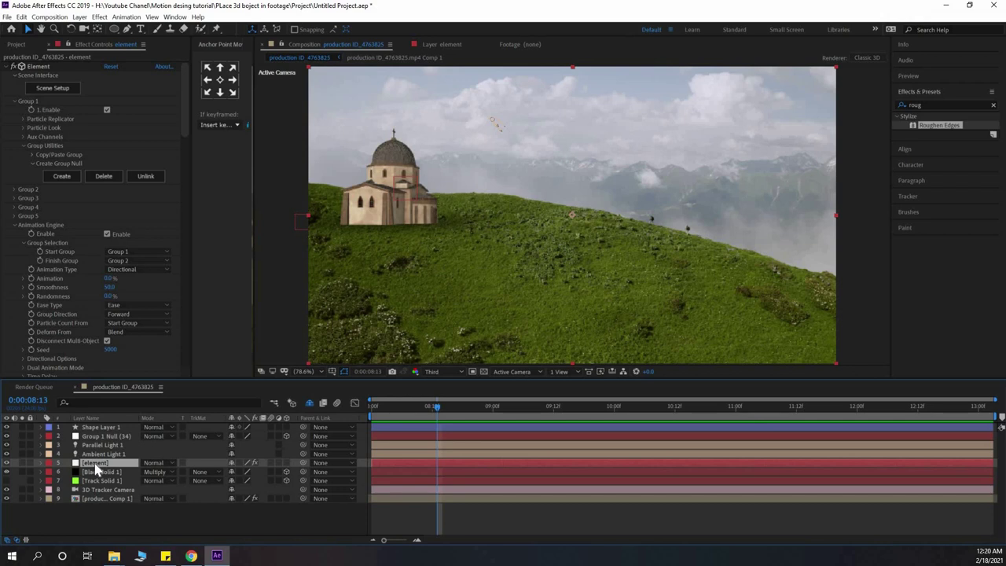
pyautogui.click(115, 29)
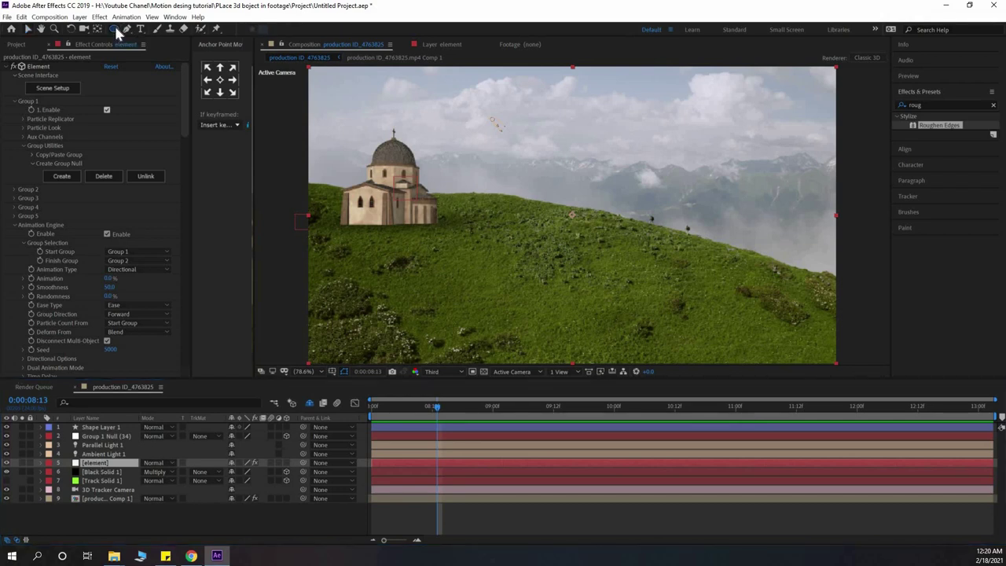
pyautogui.click(116, 32)
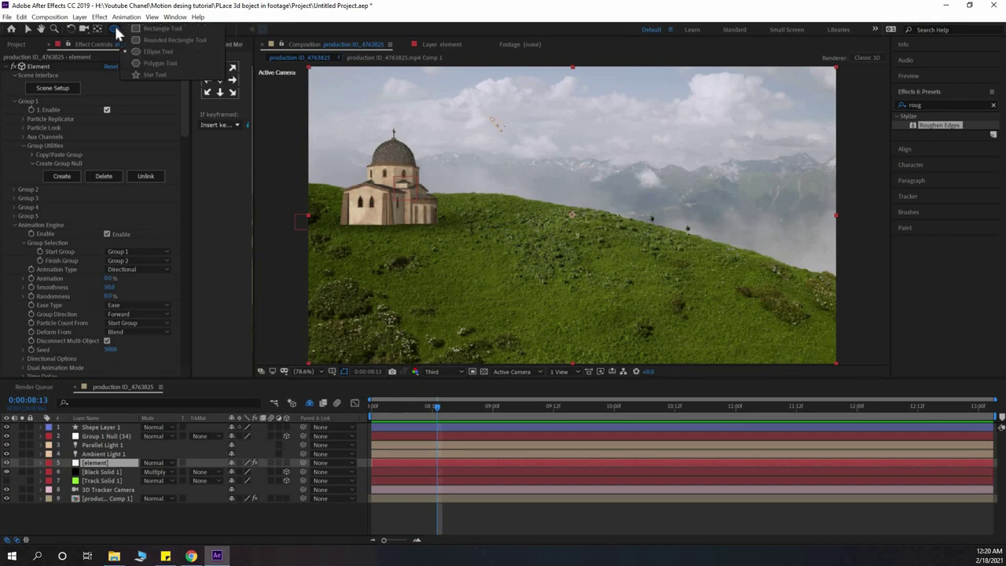
pyautogui.click(91, 100)
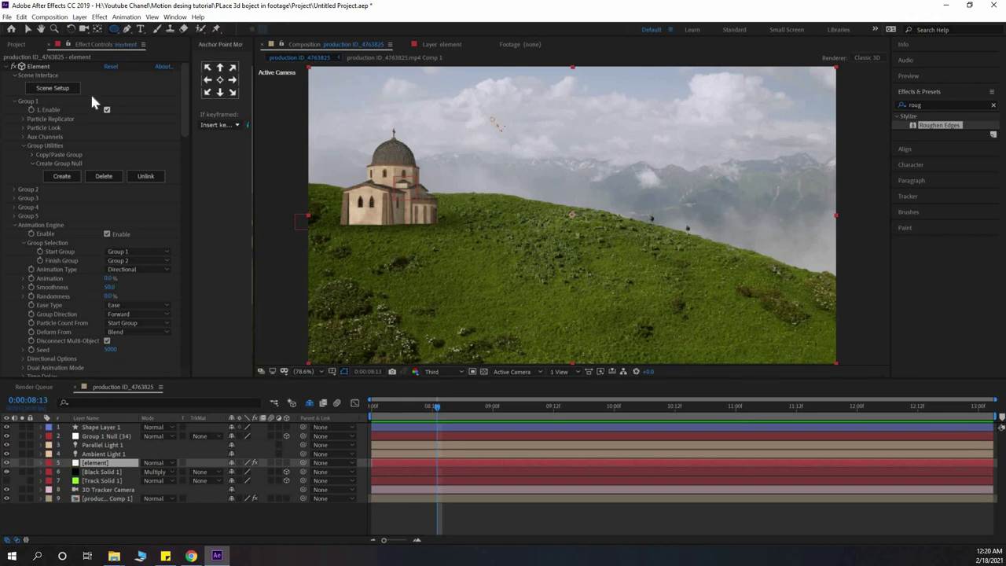
# Duplicate the black solid and place the copy directly above the element layer.
pyautogui.click(93, 473)
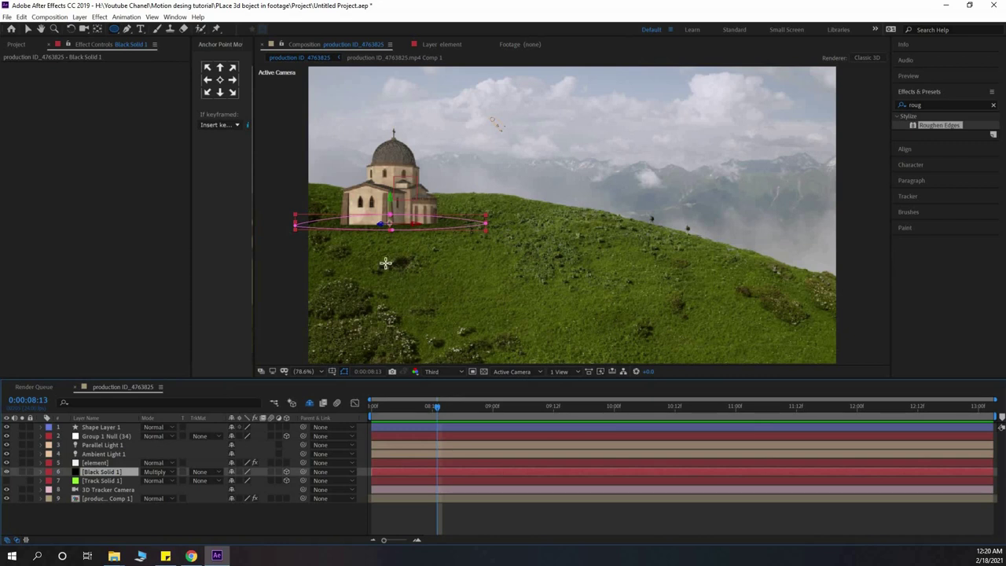
pyautogui.hotkey('ctrl', 'd')
pyautogui.moveTo(117, 478); pyautogui.dragTo(120, 460)
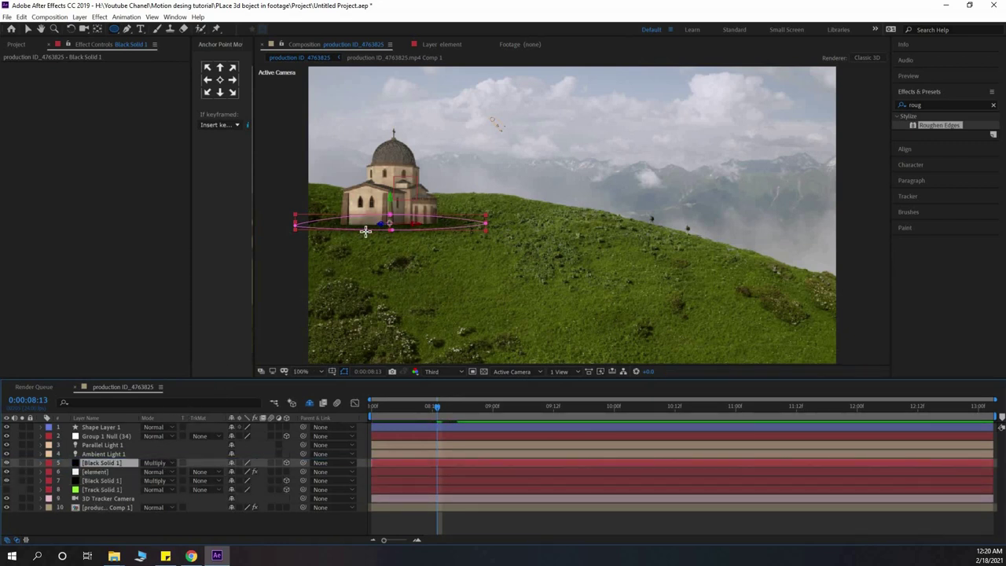
# Raise the duplicated black solid slightly along its vertical axis so it overlaps the church's lower walls.
pyautogui.scroll(1, 366, 231)
pyautogui.press('h')
pyautogui.moveTo(348, 236); pyautogui.dragTo(435, 258)
pyautogui.scroll(1, 410, 253)
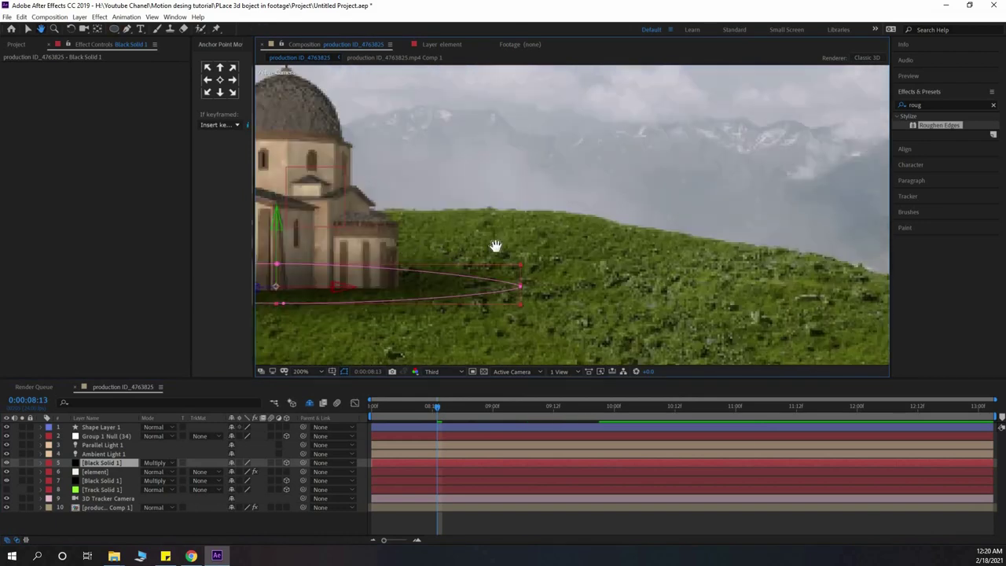
pyautogui.moveTo(495, 246); pyautogui.dragTo(543, 236)
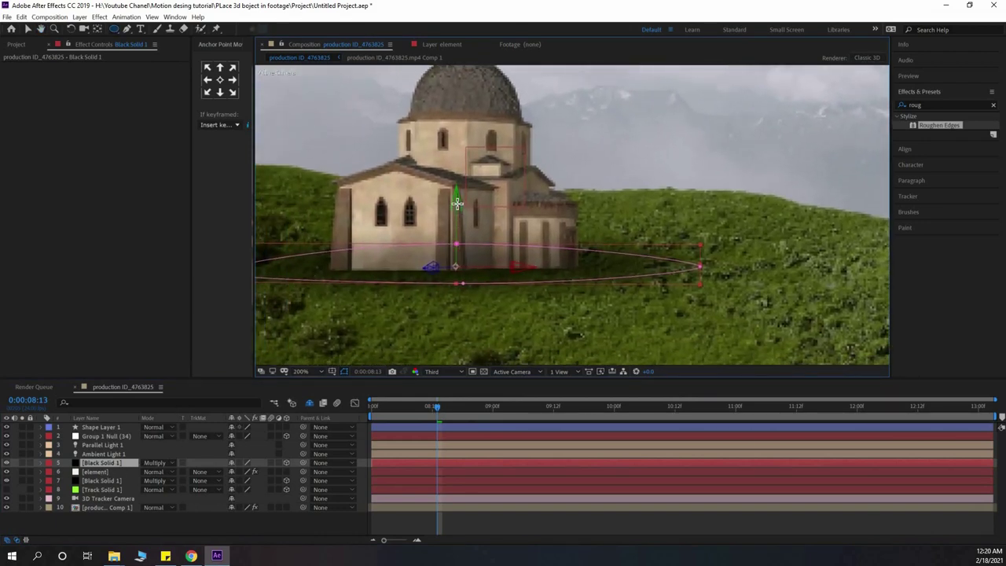
pyautogui.press('v')
pyautogui.moveTo(455, 199); pyautogui.dragTo(456, 191)
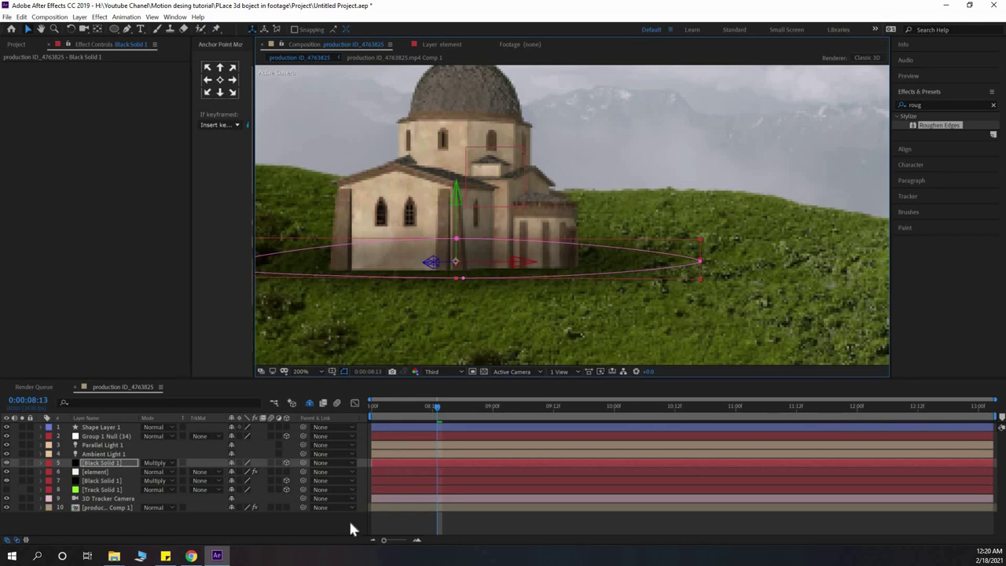
# Try the Screen and Add blending modes on the duplicated black solid and return it to Multiply.
pyautogui.click(153, 464)
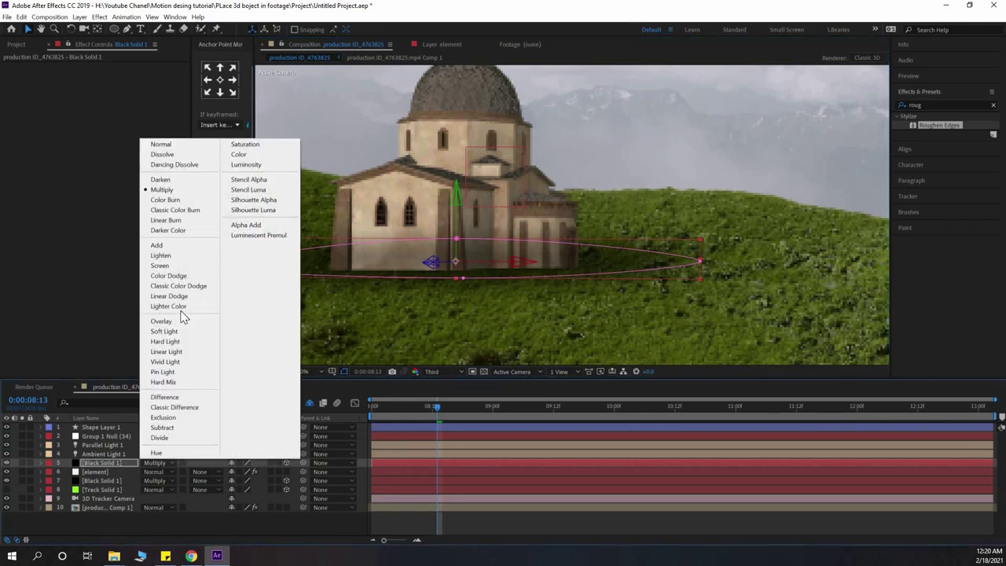
pyautogui.click(186, 269)
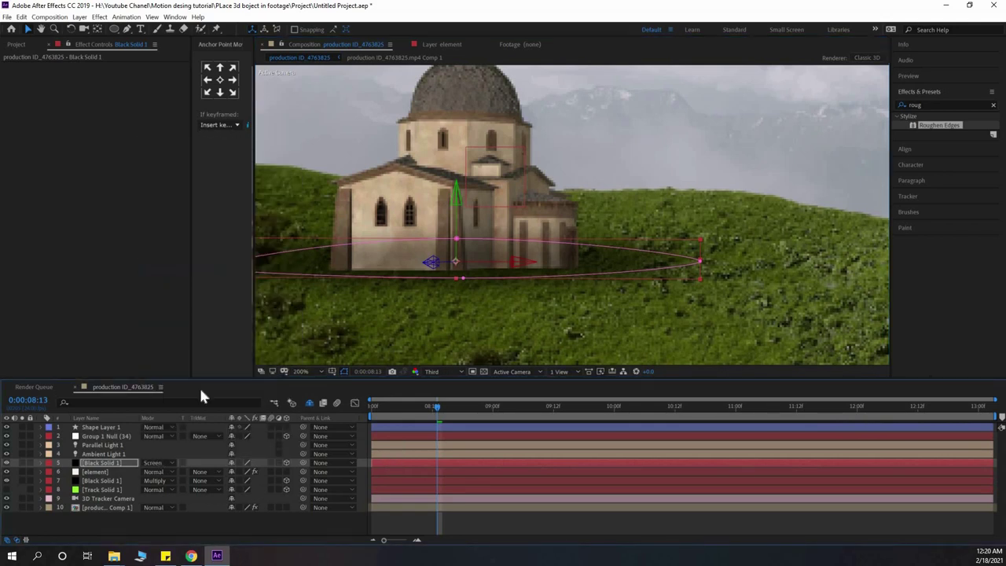
pyautogui.click(164, 464)
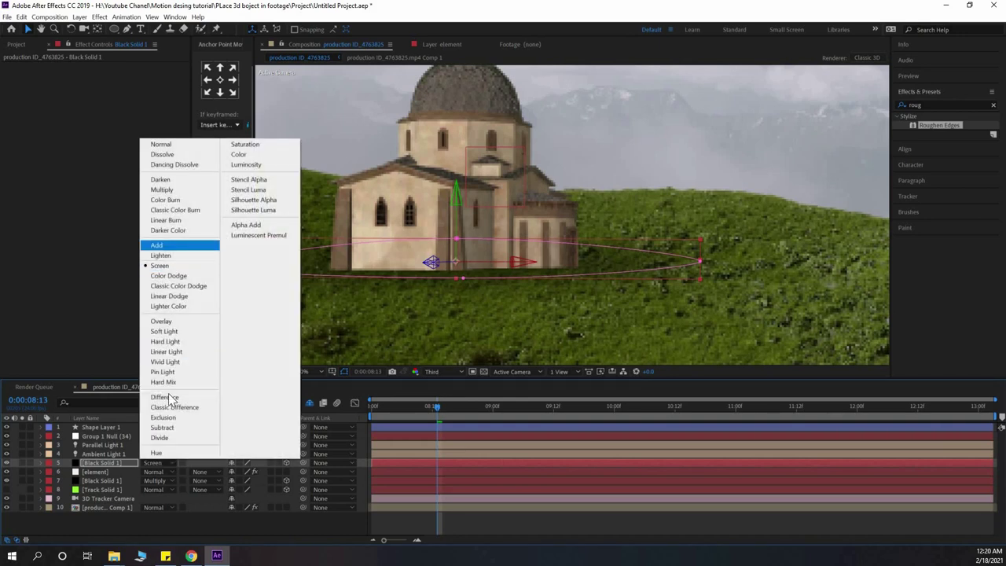
pyautogui.click(182, 249)
pyautogui.click(154, 463)
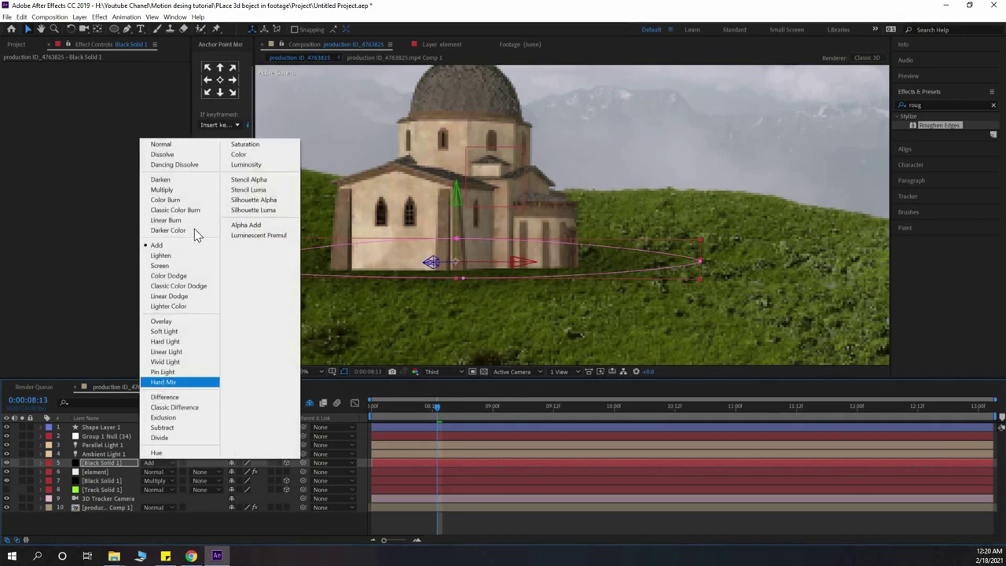
pyautogui.click(188, 190)
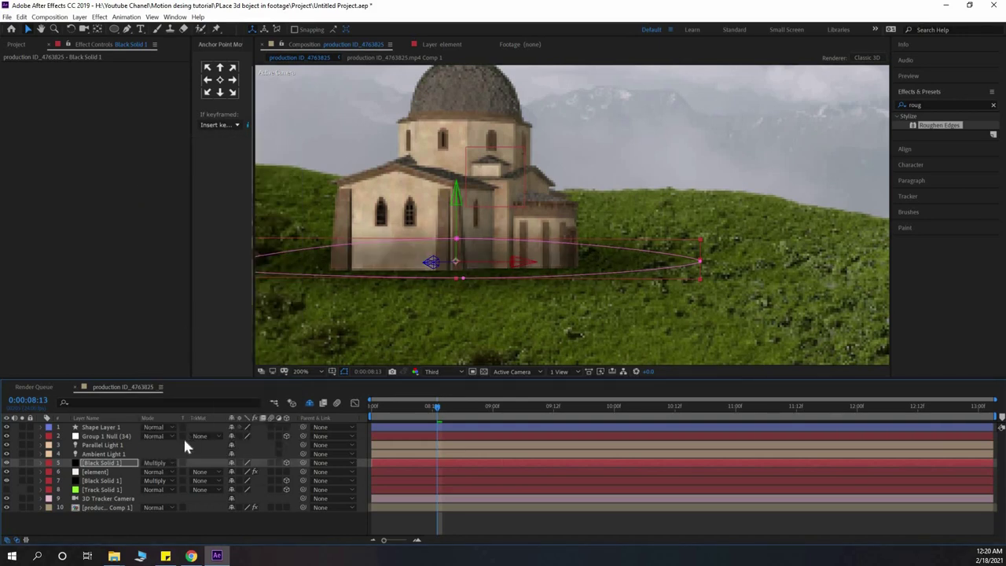
# Try the Linear Burn blending mode on the duplicated black solid and return it to Multiply.
pyautogui.click(162, 464)
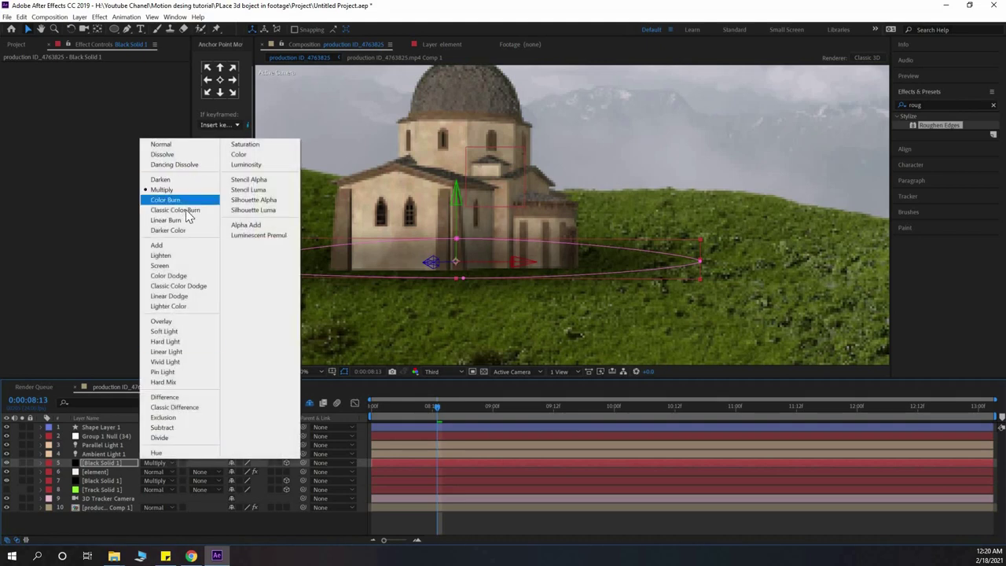
pyautogui.click(187, 220)
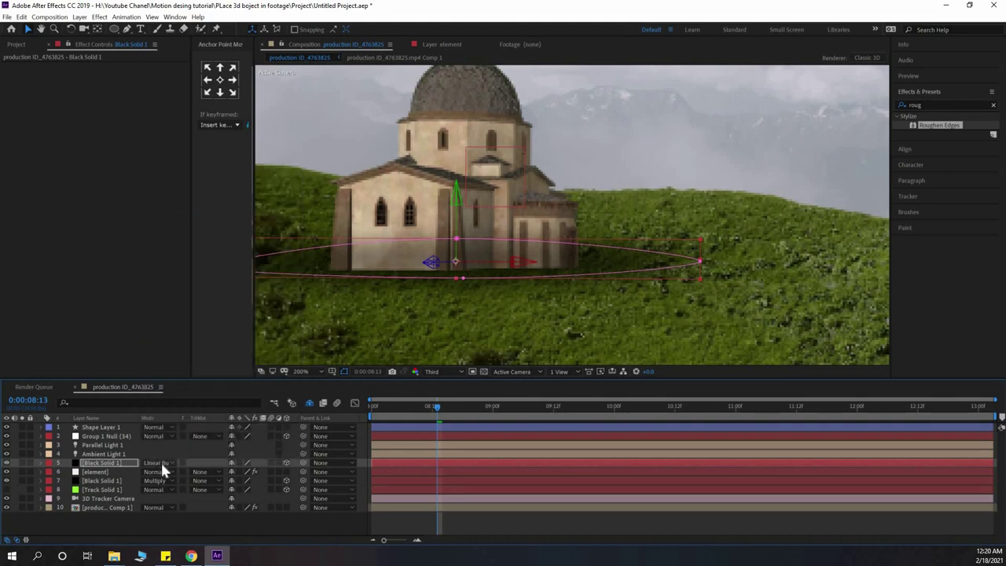
pyautogui.click(160, 462)
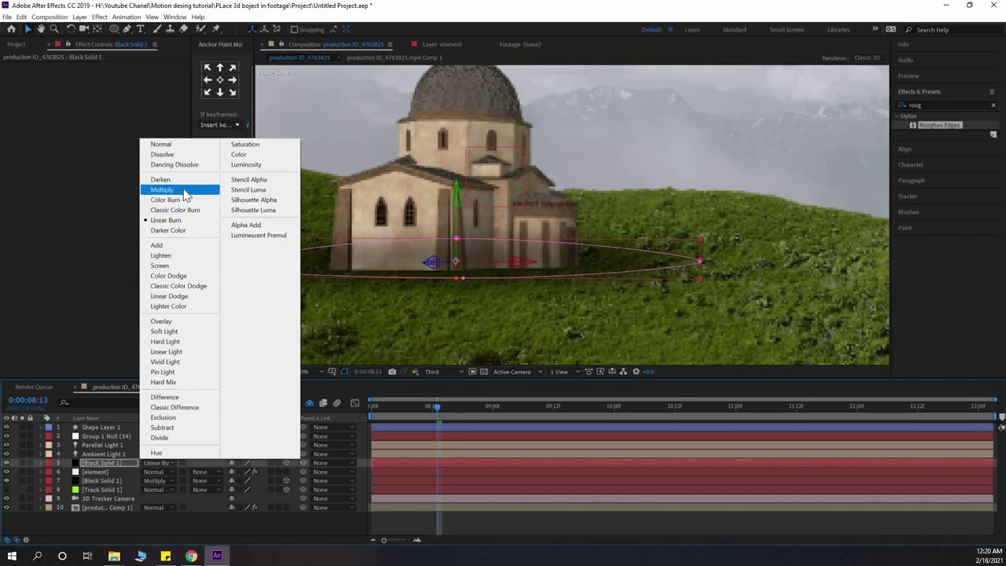
pyautogui.click(185, 190)
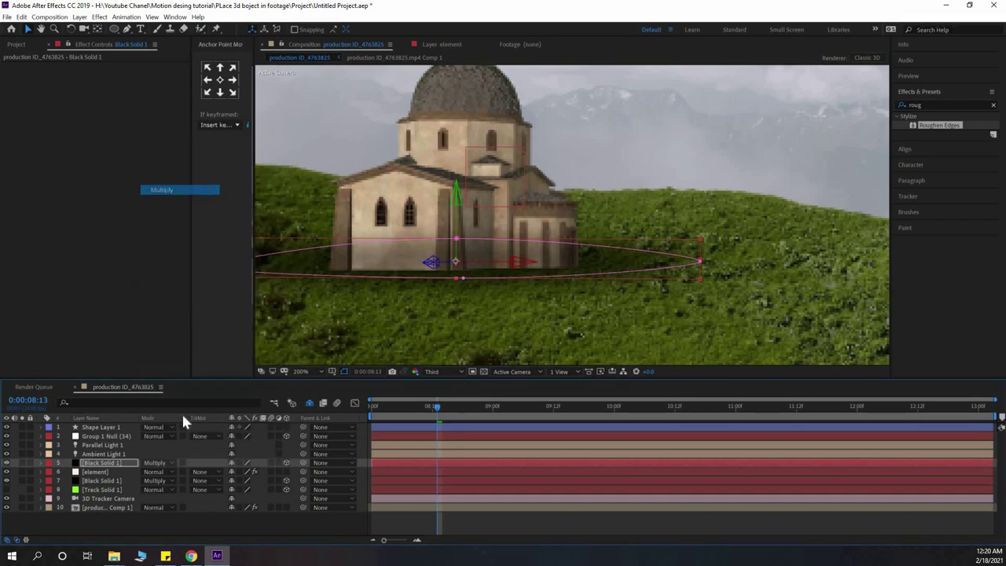
# Play the composition from its start to check the shadow under the church in motion.
pyautogui.click(371, 408)
pyautogui.click(179, 535)
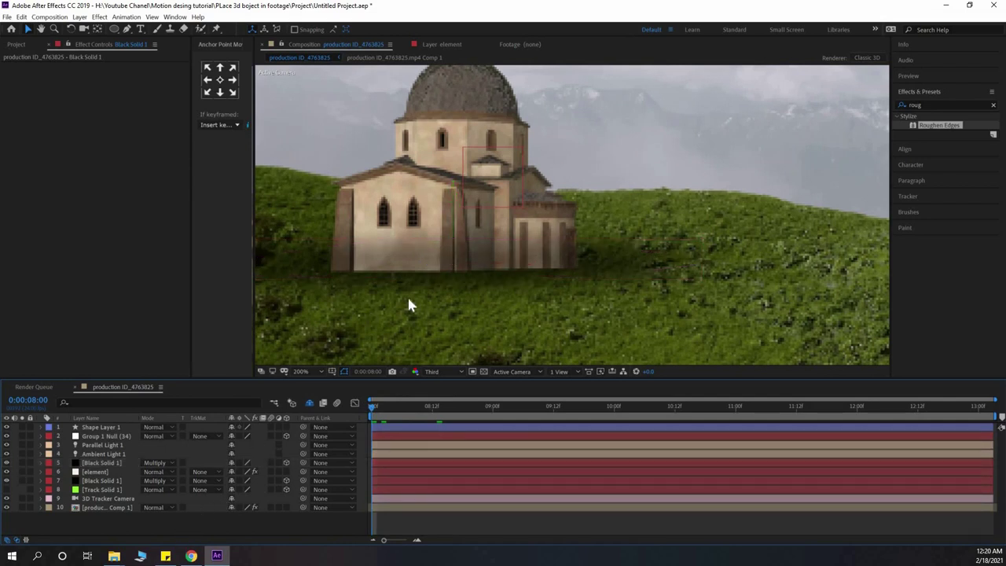
pyautogui.scroll(-2, 409, 298)
pyautogui.press('space')
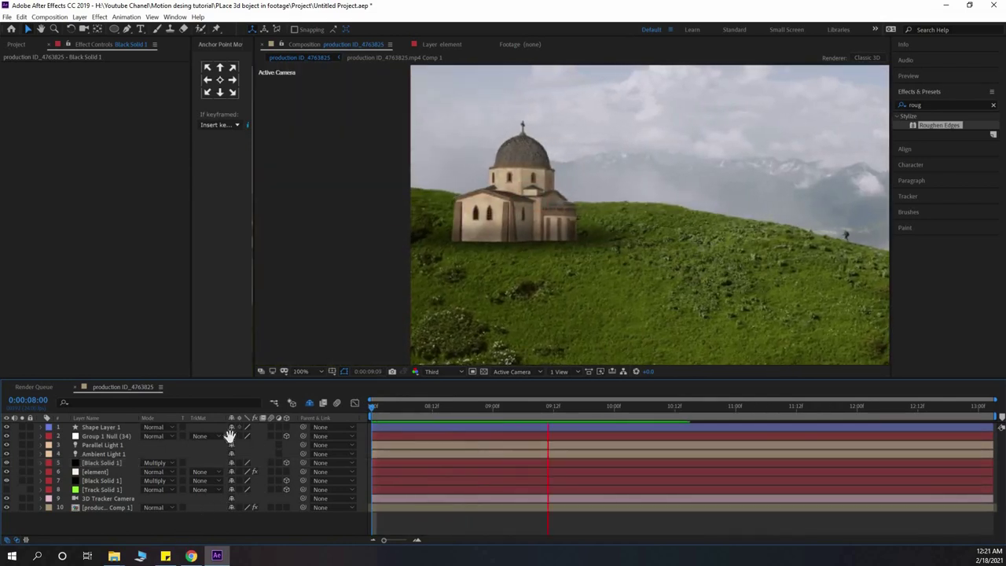
# Set the opacity of the black solid below the element layer to 30% and fit the whole frame in the viewer.
pyautogui.click(108, 464)
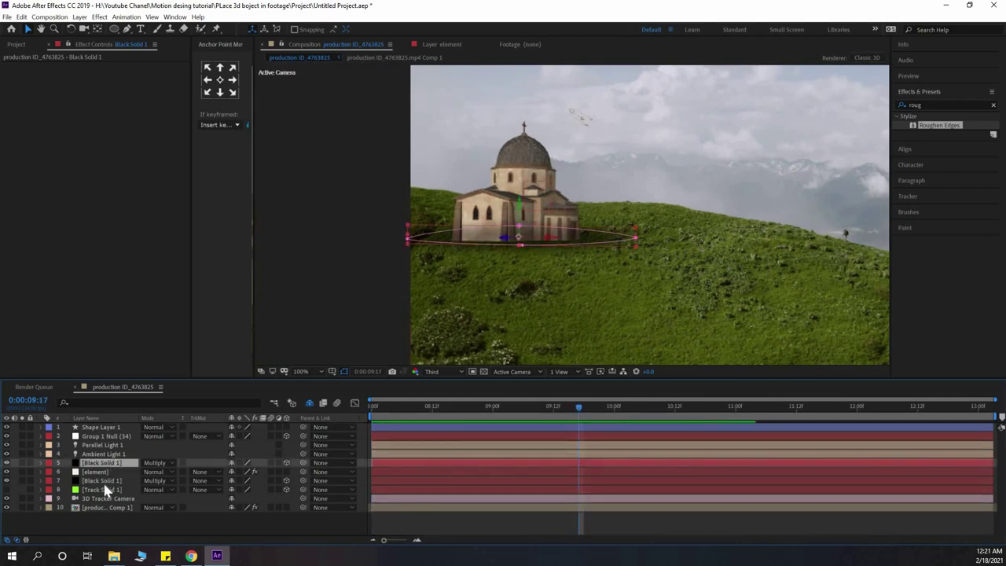
pyautogui.click(103, 480)
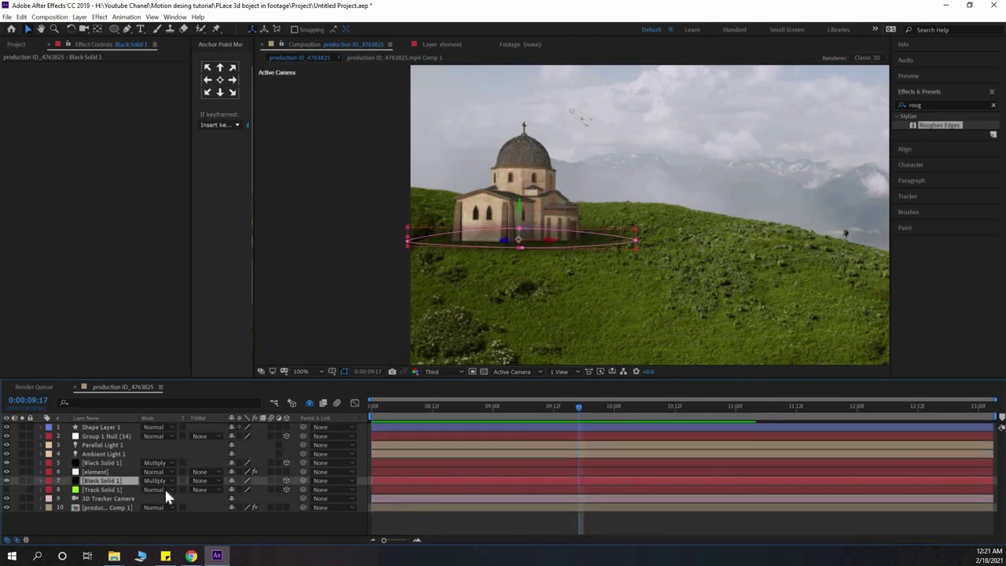
pyautogui.press('t')
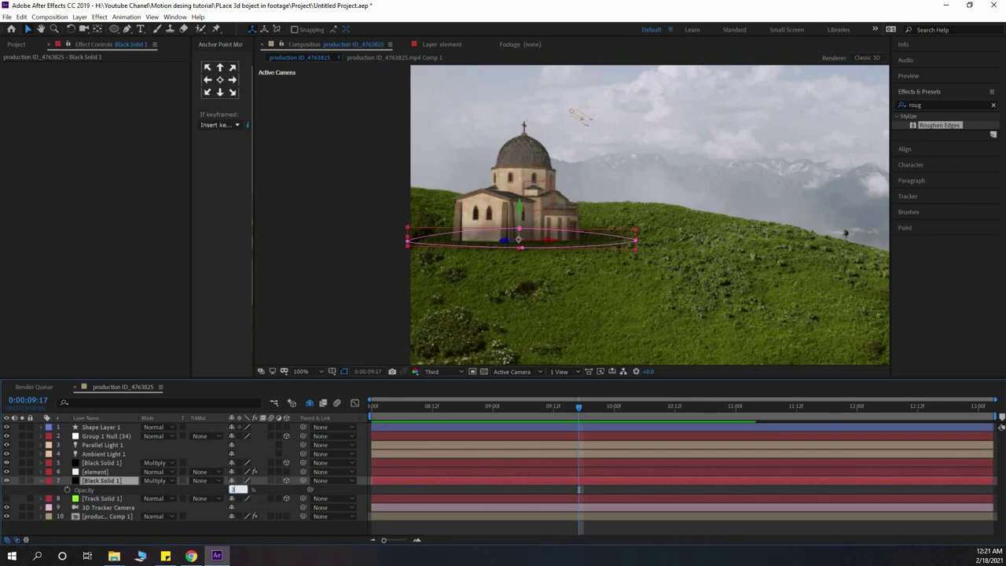
pyautogui.press('Return')
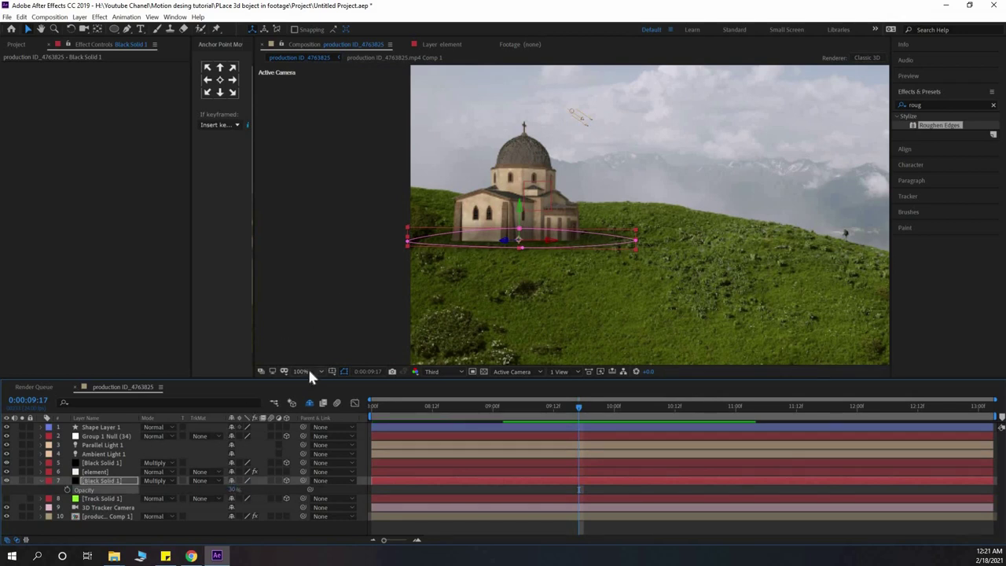
pyautogui.click(302, 371)
pyautogui.click(322, 185)
pyautogui.click(283, 160)
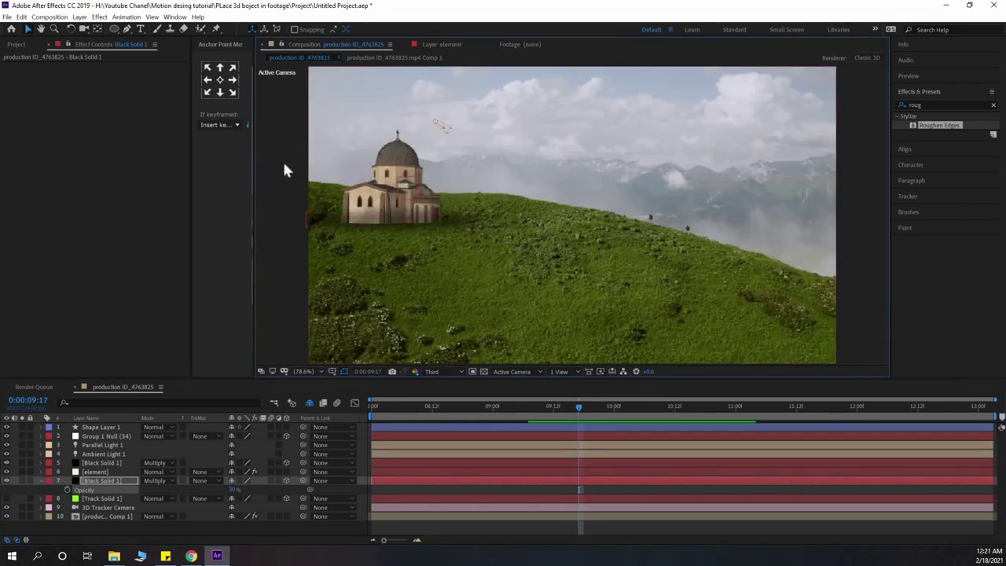
# Set the opacity of the black solid above the element layer to 30%.
pyautogui.click(106, 464)
pyautogui.press('t')
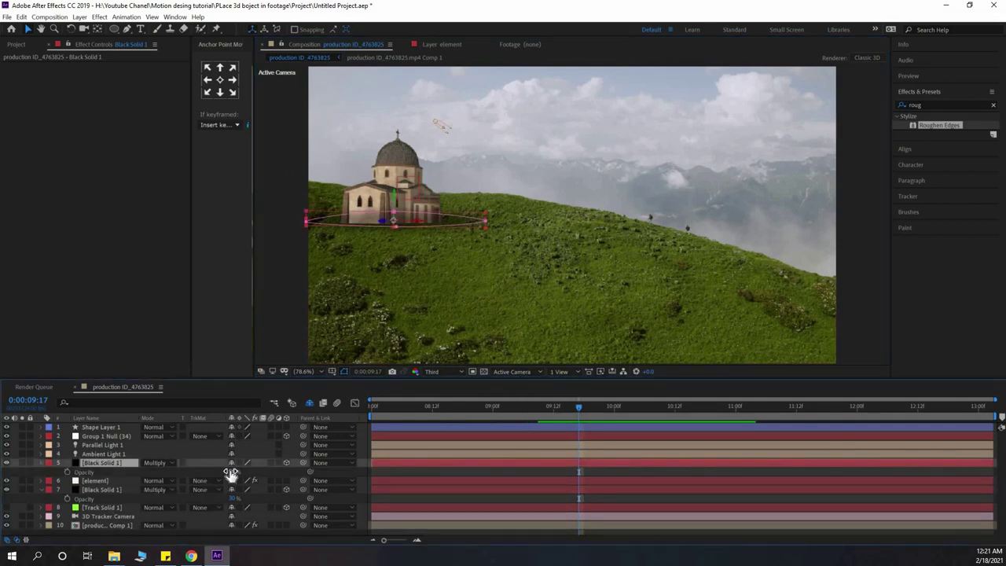
pyautogui.click(231, 472)
pyautogui.press('Return')
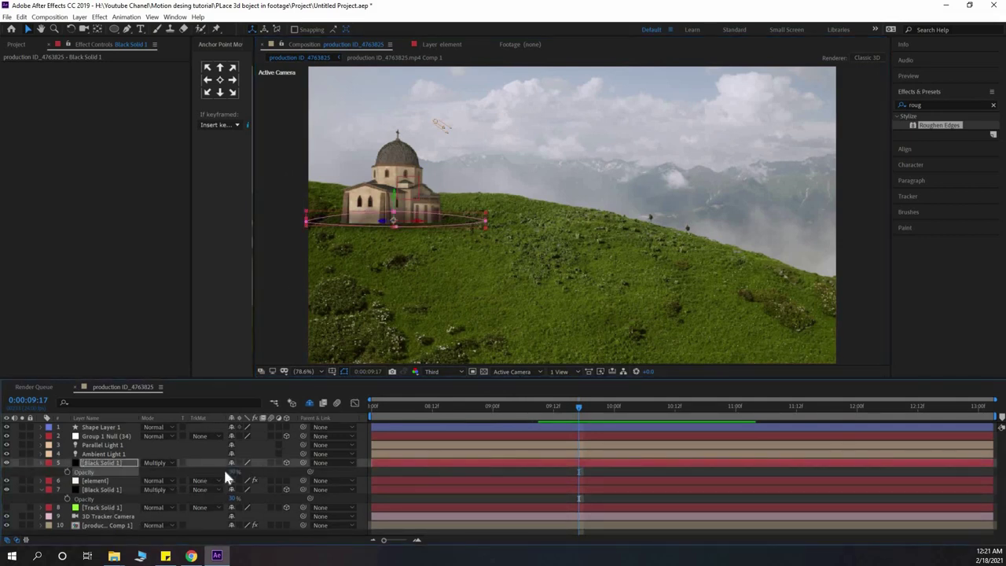
pyautogui.click(395, 471)
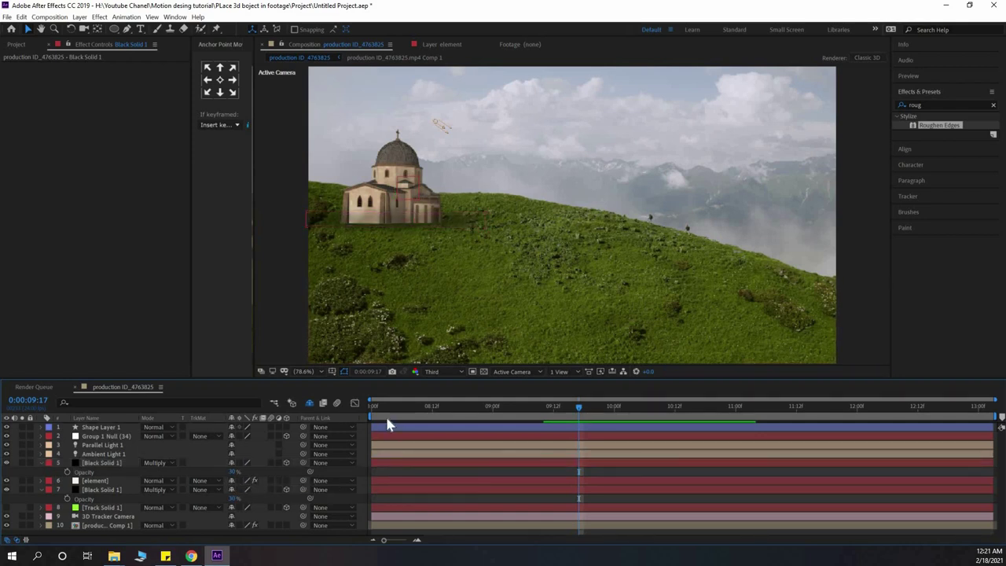
# Preview the composition from 0:00:08:00 to check the softened shadows around the church.
pyautogui.moveTo(384, 410); pyautogui.dragTo(351, 408)
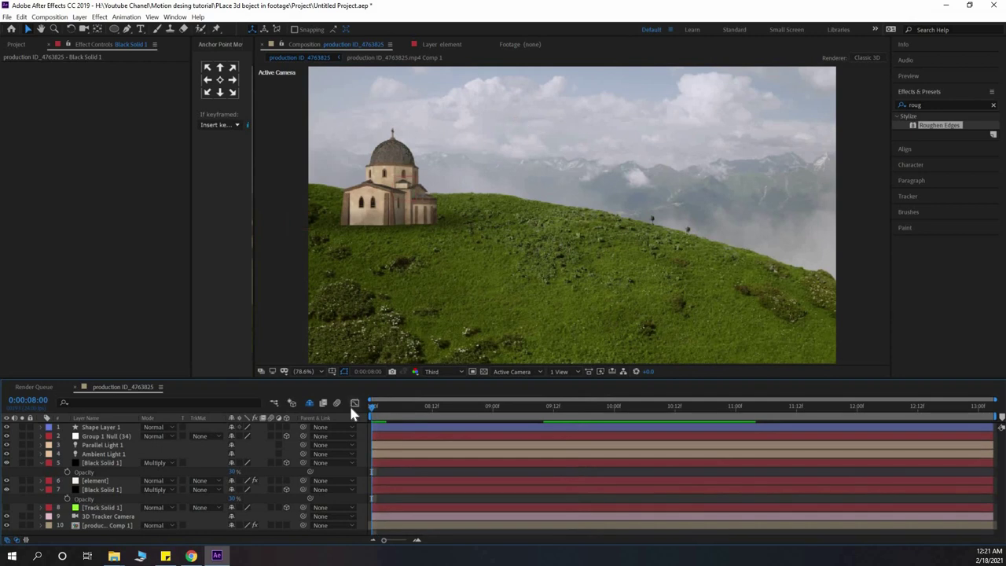
pyautogui.press('space')
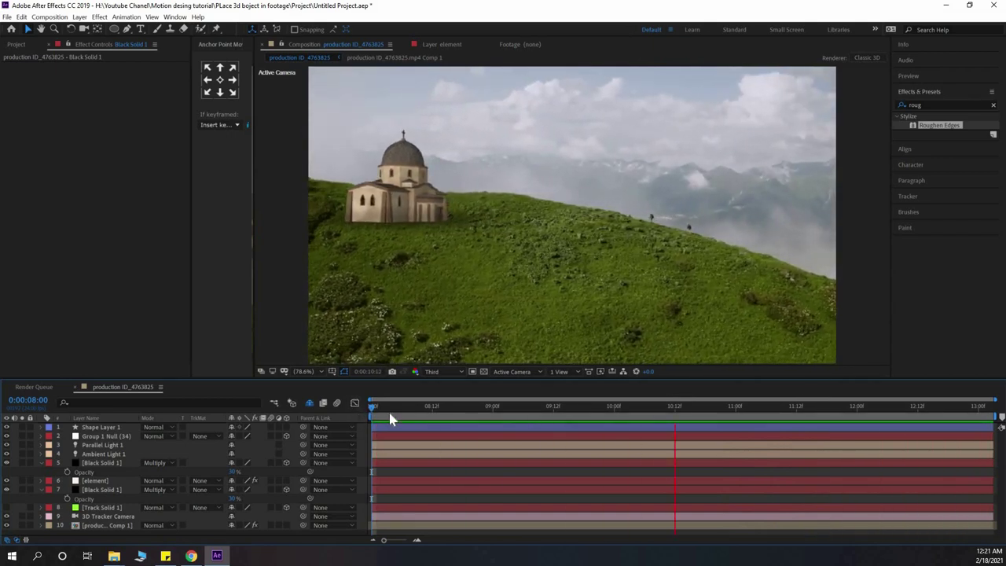
pyautogui.press('space')
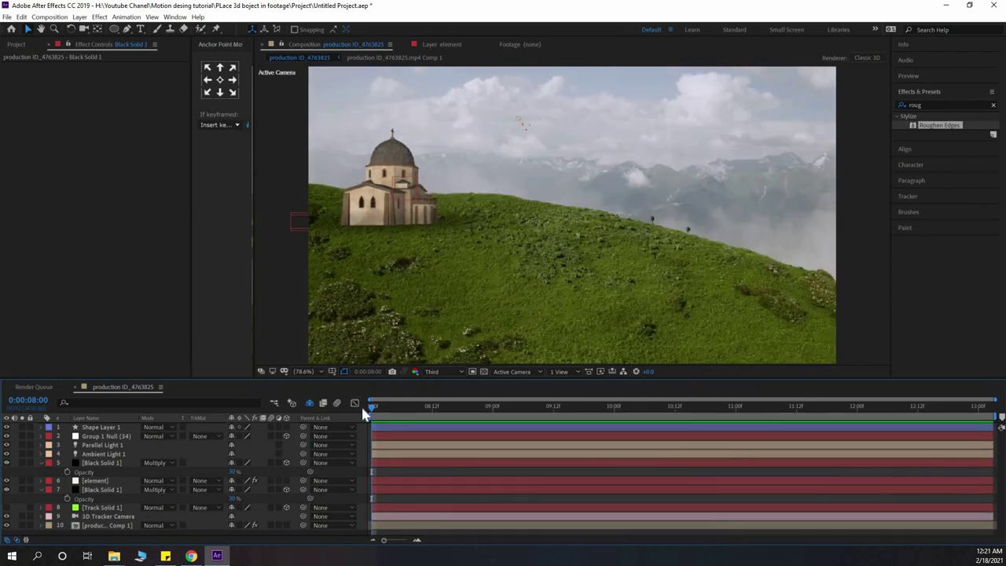
# Collapse both black solids, then duplicate the hillside footage layer and place the copy directly above the upper black solid.
pyautogui.click(43, 464)
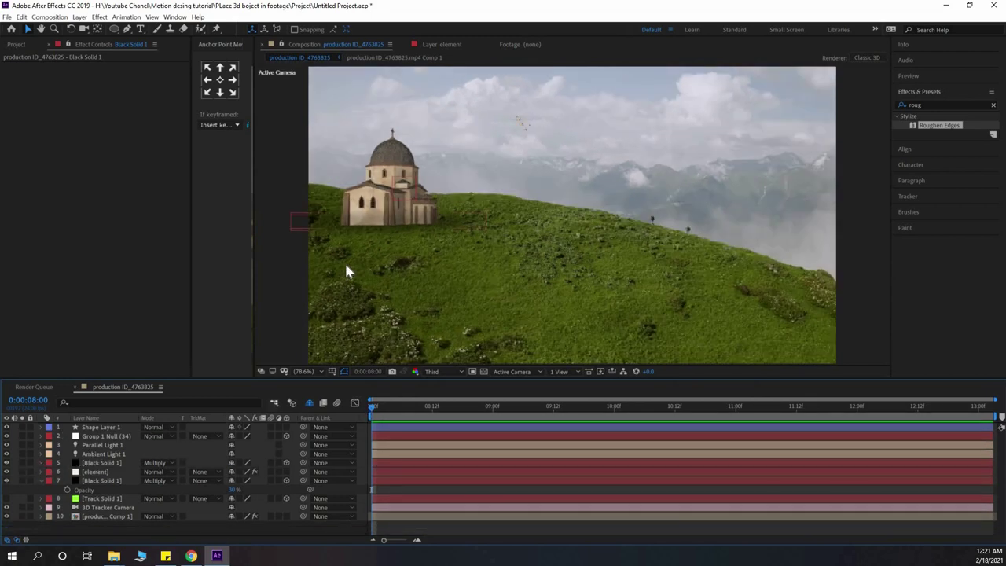
pyautogui.click(42, 481)
pyautogui.click(93, 507)
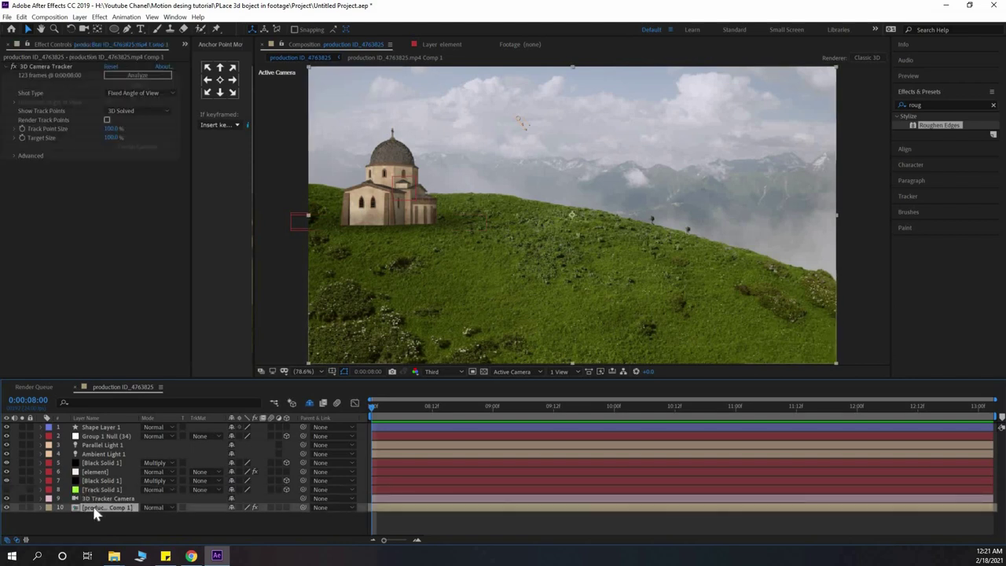
pyautogui.hotkey('ctrl', 'd')
pyautogui.hotkey('ctrl', ']')
pyautogui.hotkey('ctrl', ']')
pyautogui.hotkey('ctrl', ']')
pyautogui.hotkey('ctrl', ']')
pyautogui.hotkey('ctrl', ']')
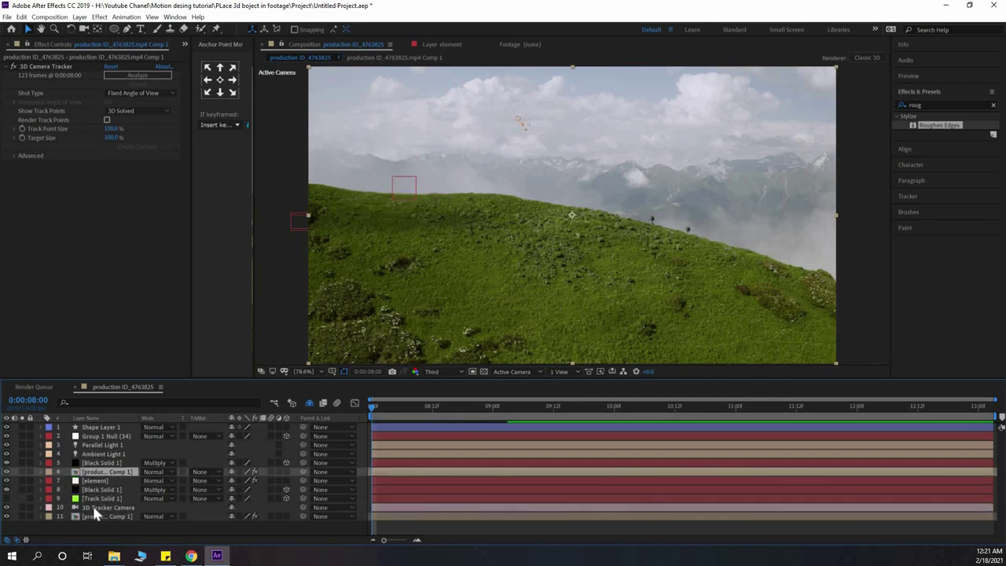
pyautogui.hotkey('ctrl', '[')
pyautogui.hotkey('ctrl', ']')
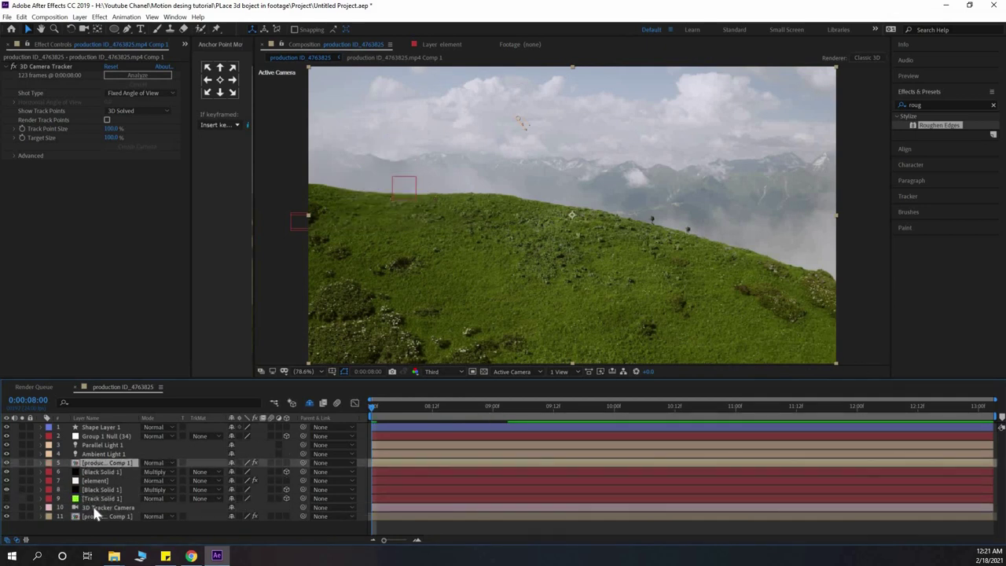
# Draw a closed Pen tool mask on the duplicated footage around the grass in front of the church base.
pyautogui.click(127, 28)
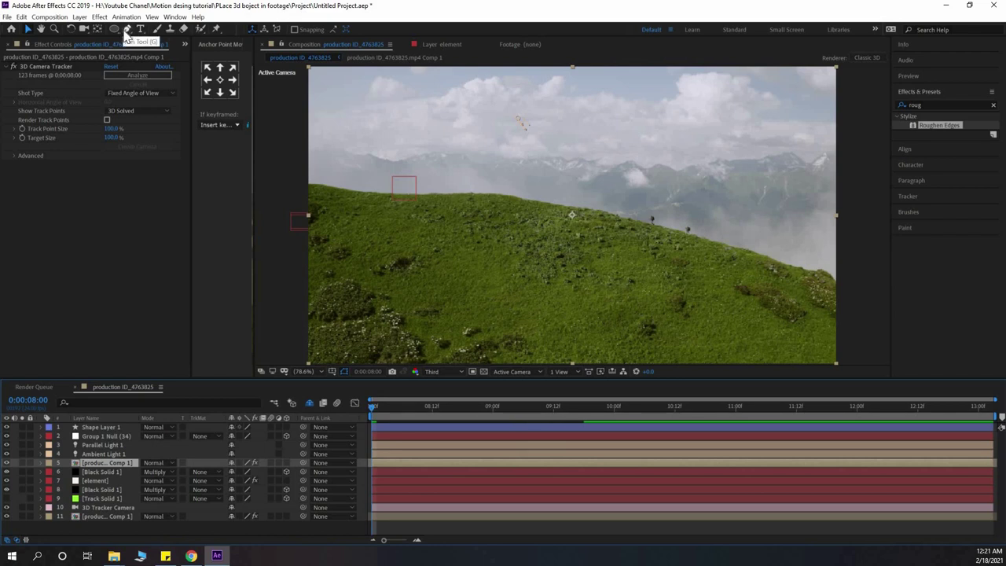
pyautogui.click(281, 228)
pyautogui.click(412, 226)
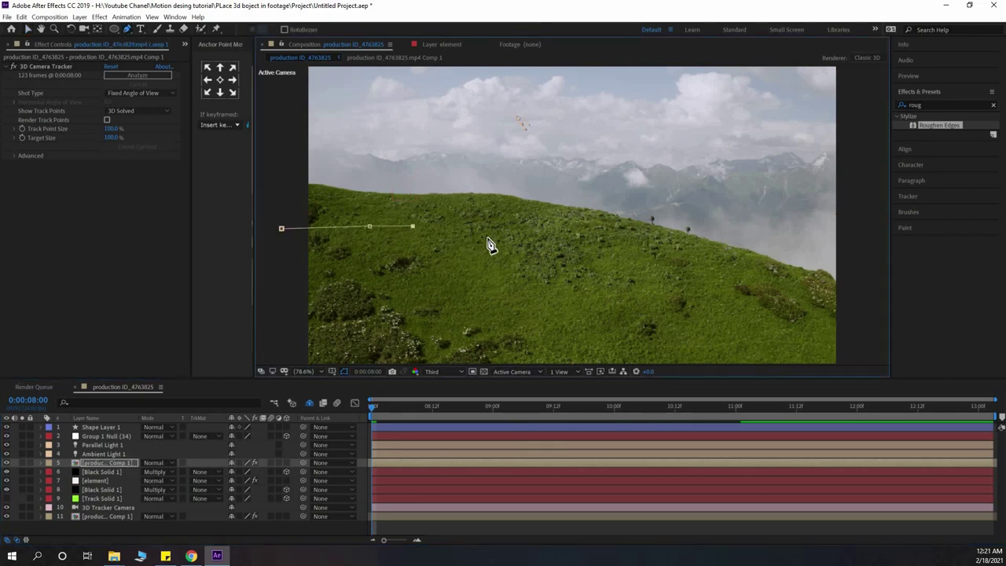
pyautogui.click(488, 238)
pyautogui.click(520, 242)
pyautogui.click(543, 278)
pyautogui.click(522, 317)
pyautogui.click(434, 317)
pyautogui.click(351, 309)
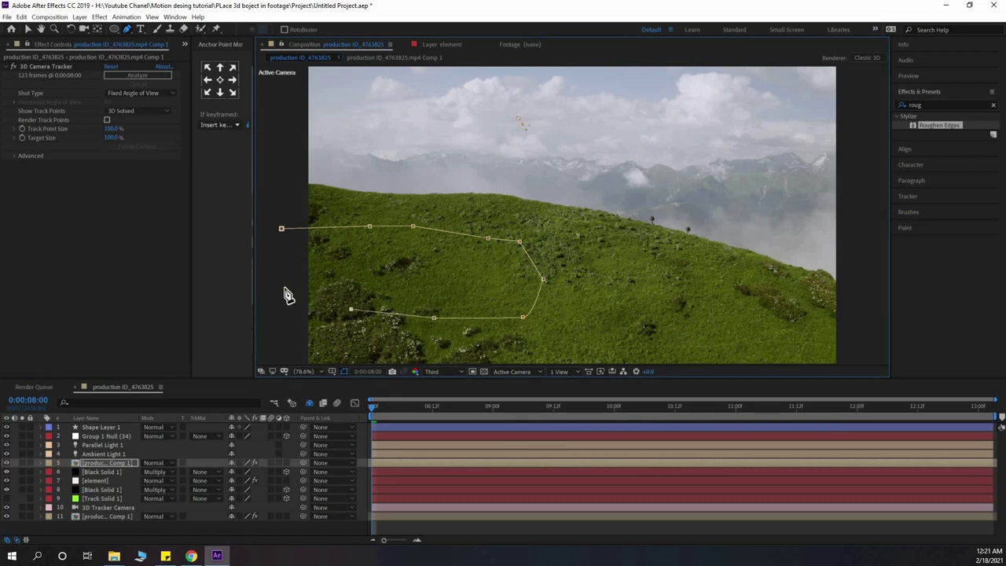
pyautogui.click(297, 295)
pyautogui.click(279, 272)
pyautogui.click(282, 228)
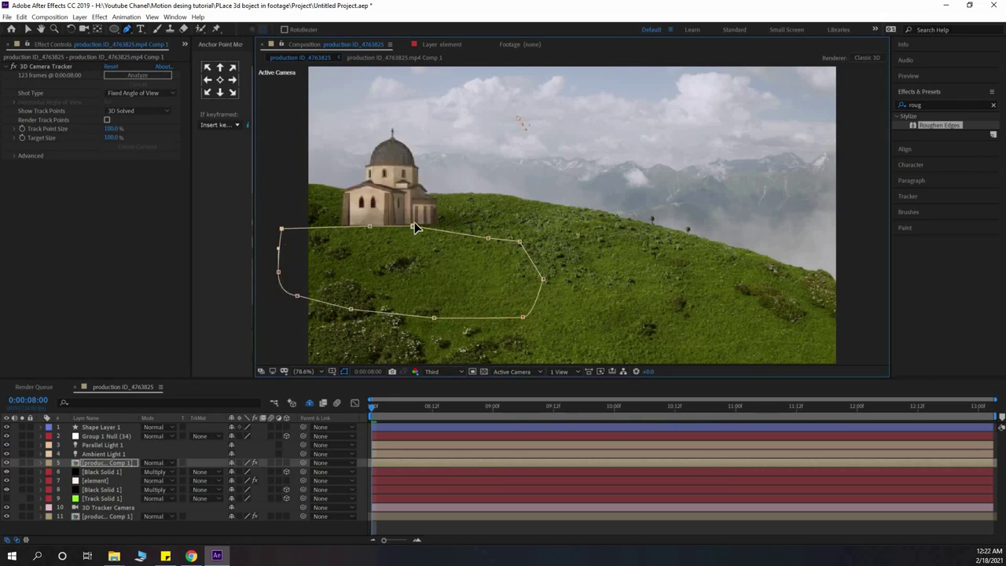
# Reshape the grass mask into a narrower strip, raising its upper edge over the bottom of the church walls.
pyautogui.moveTo(417, 220); pyautogui.dragTo(419, 220)
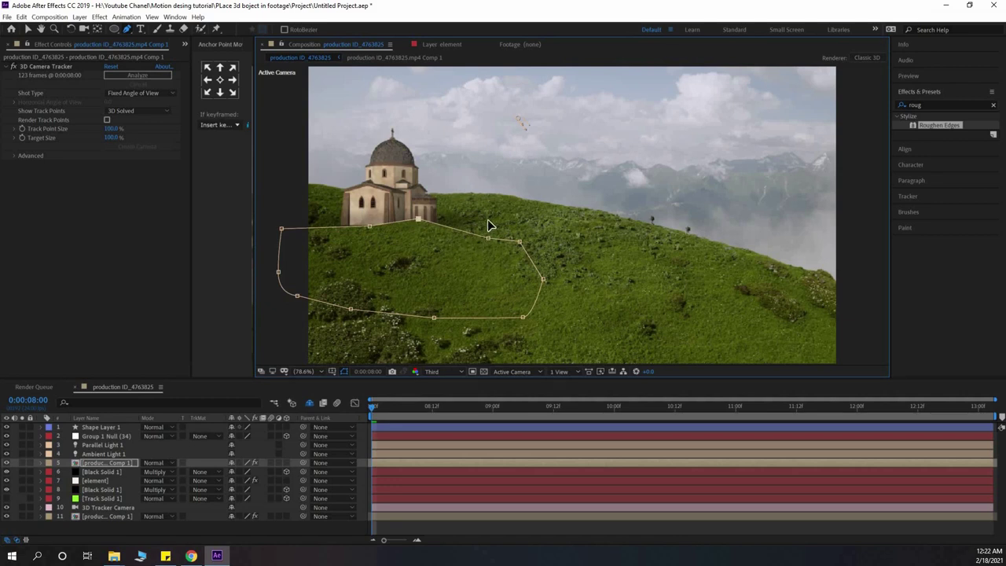
pyautogui.moveTo(488, 237); pyautogui.dragTo(484, 214)
pyautogui.click(366, 222)
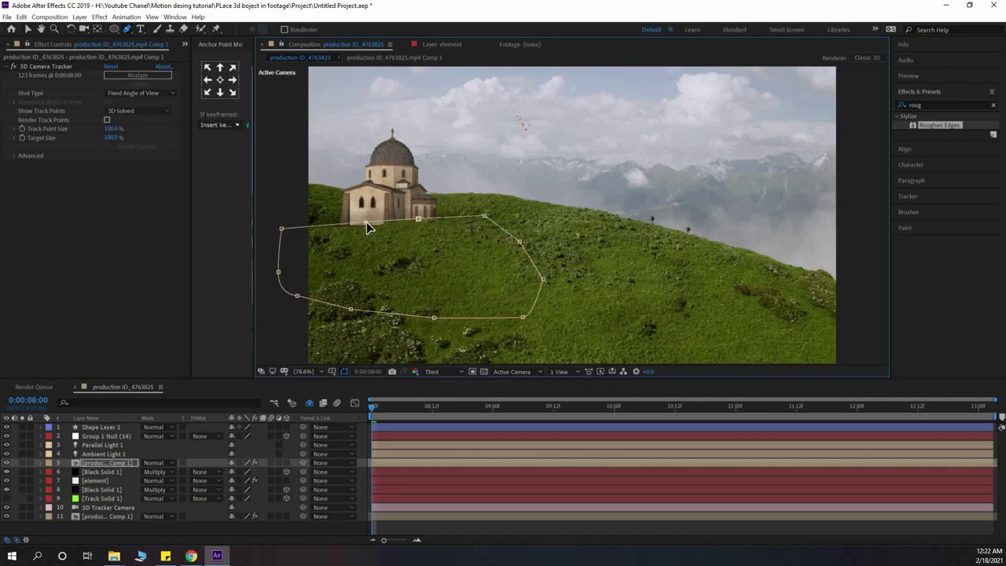
pyautogui.moveTo(282, 229); pyautogui.dragTo(325, 213)
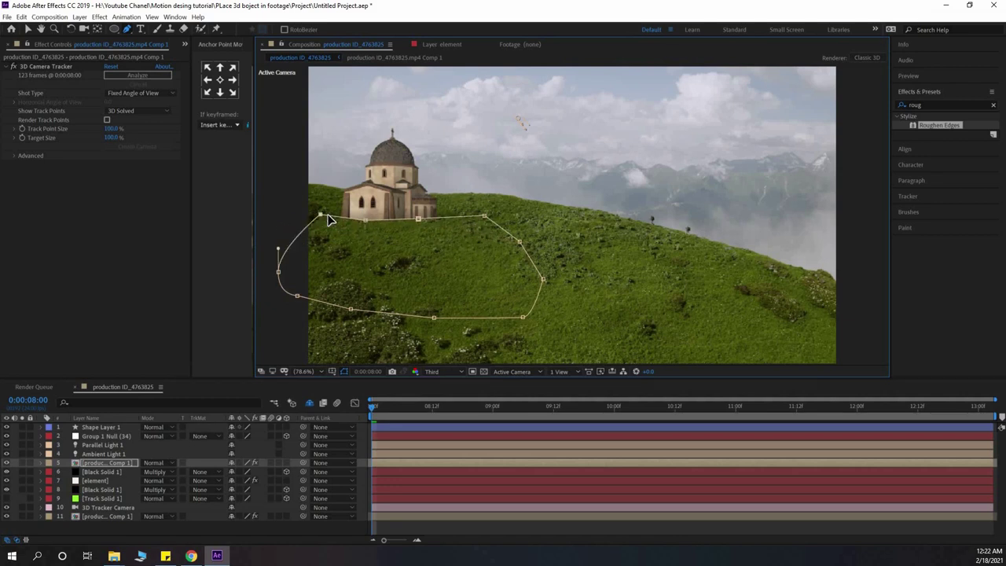
pyautogui.moveTo(279, 271); pyautogui.dragTo(334, 248)
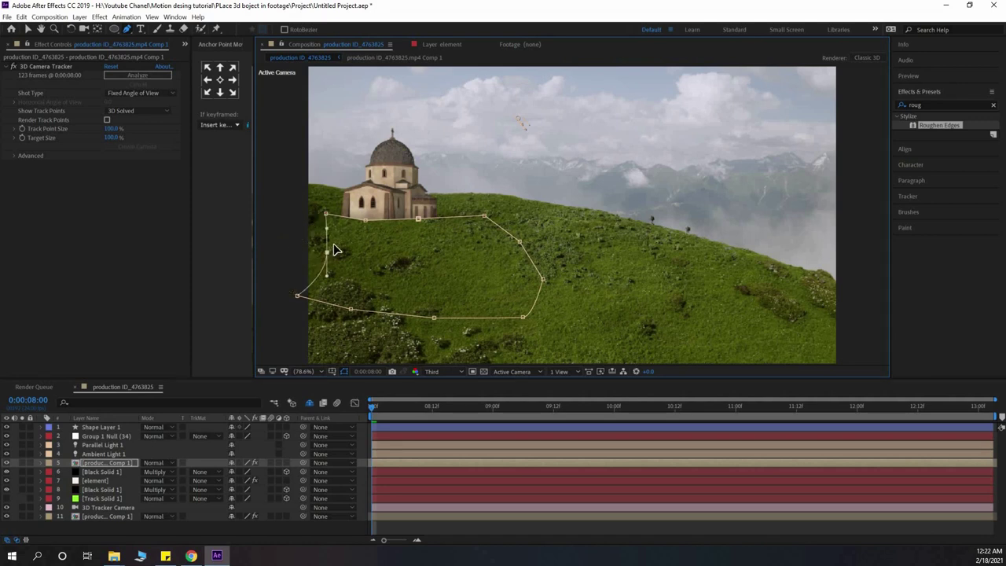
pyautogui.moveTo(352, 281); pyautogui.dragTo(479, 251)
pyautogui.moveTo(525, 317); pyautogui.dragTo(516, 271)
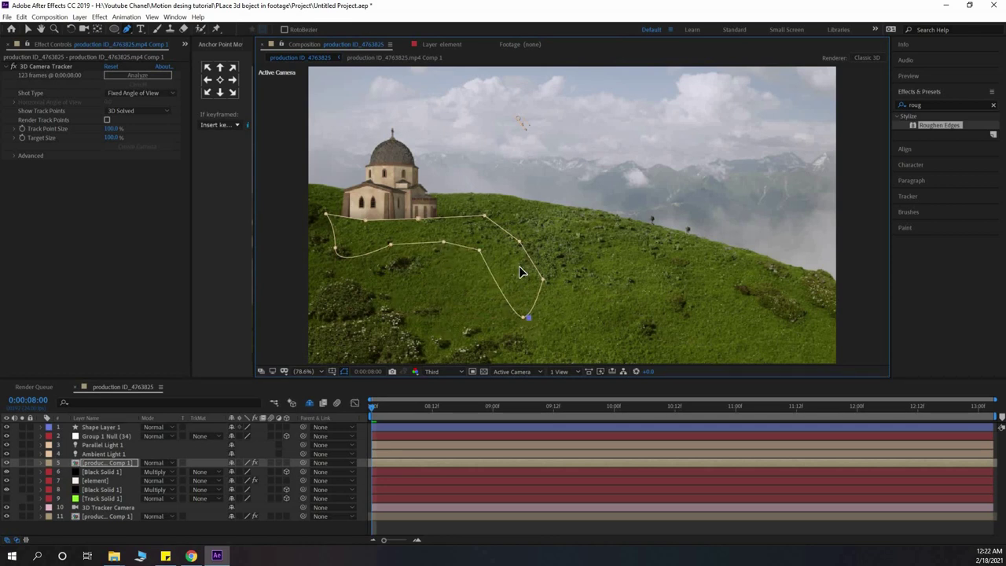
pyautogui.hotkey('ctrl', 'z')
pyautogui.moveTo(511, 266); pyautogui.dragTo(495, 234)
pyautogui.press('v')
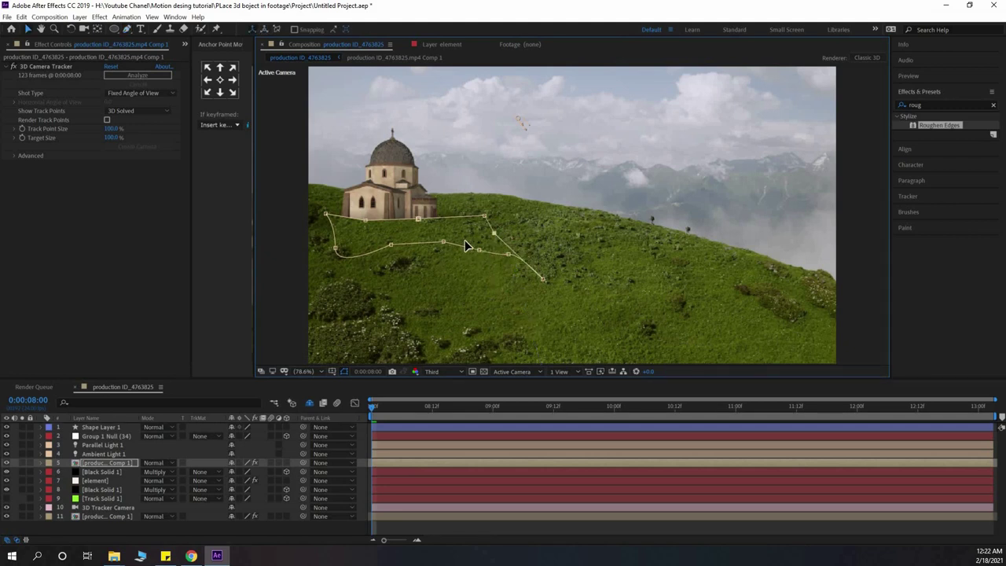
# Set the grass mask's feather to 50 pixels and inspect the blend at the church base up close.
pyautogui.press('f')
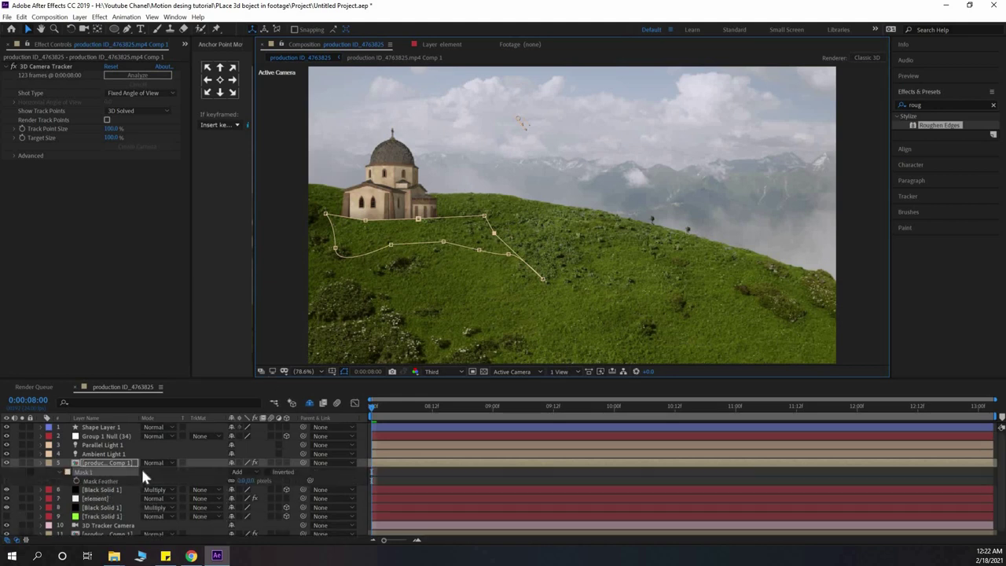
pyautogui.click(239, 482)
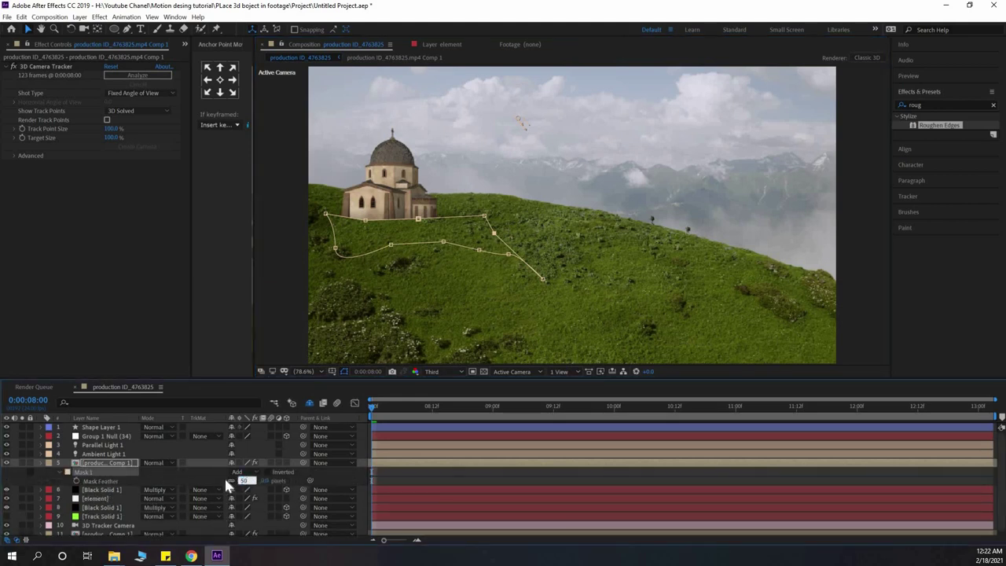
pyautogui.press('Return')
pyautogui.scroll(1, 358, 239)
pyautogui.press('space')
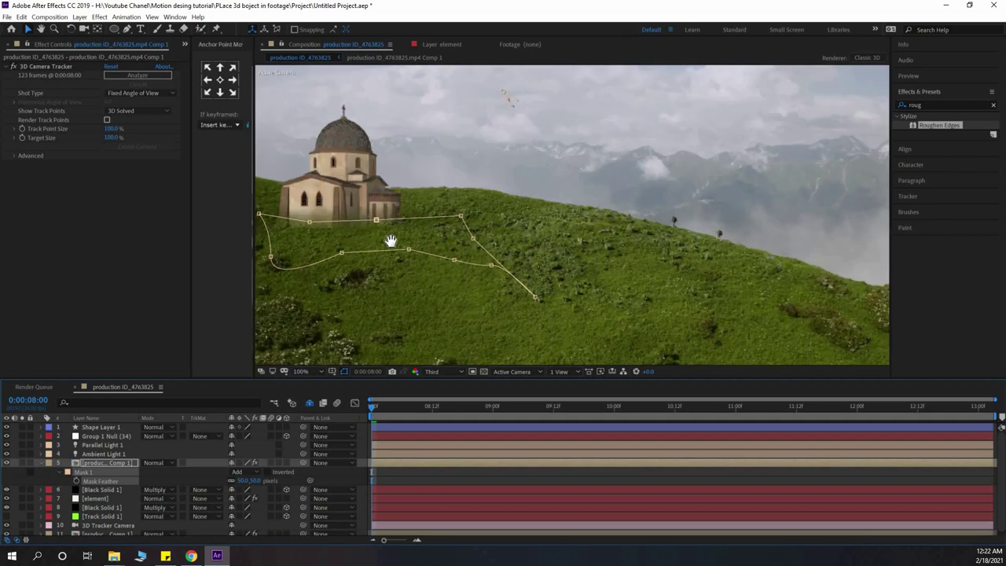
pyautogui.moveTo(391, 240); pyautogui.dragTo(497, 250)
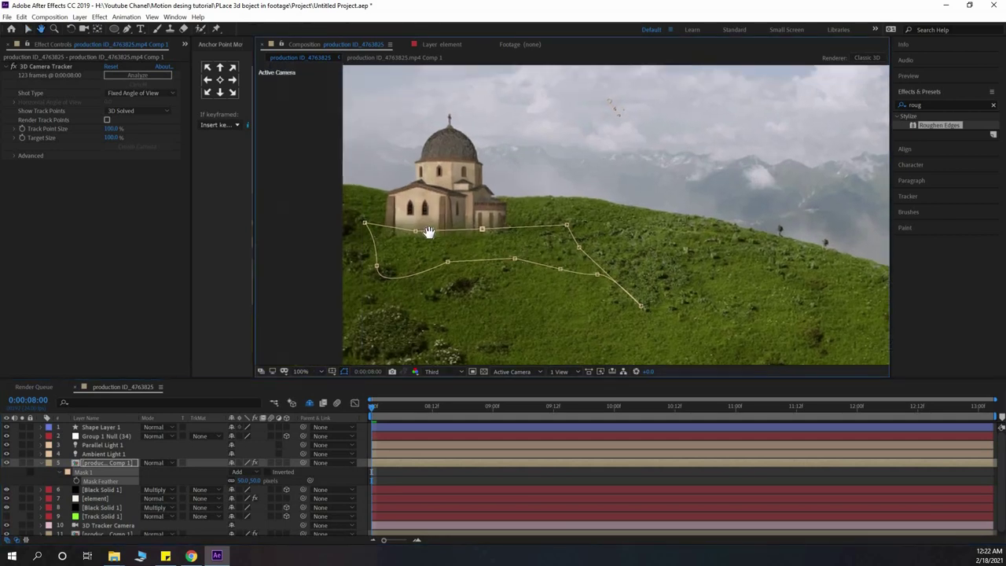
# Try the Overlay and Add blending modes on the masked footage copy and return it to Normal.
pyautogui.click(153, 463)
pyautogui.click(169, 319)
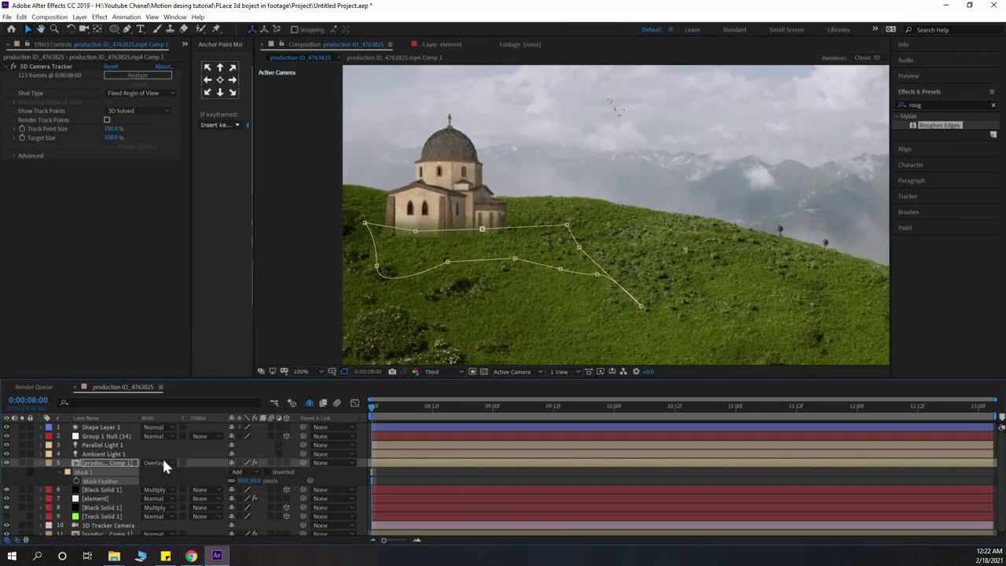
pyautogui.click(163, 462)
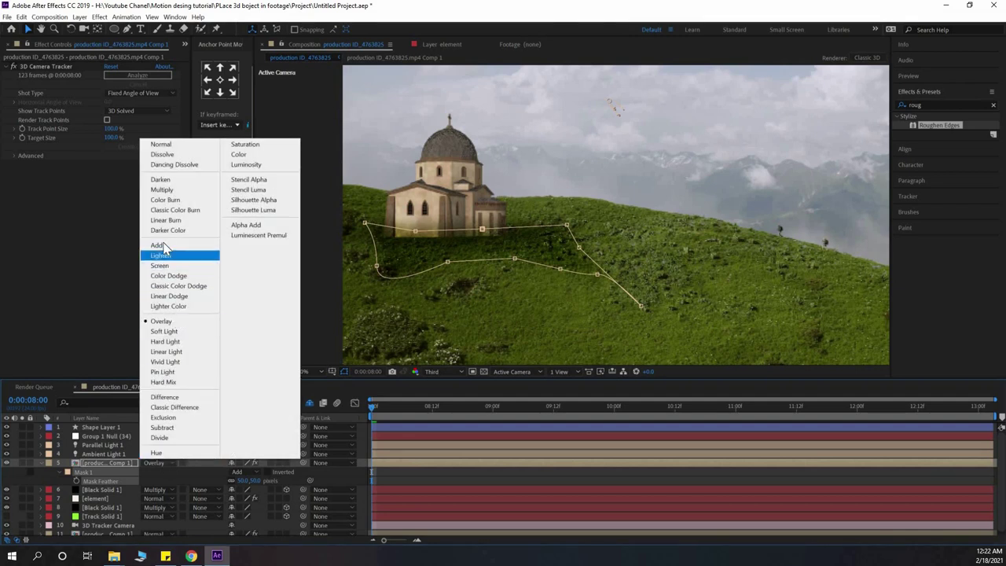
pyautogui.click(160, 245)
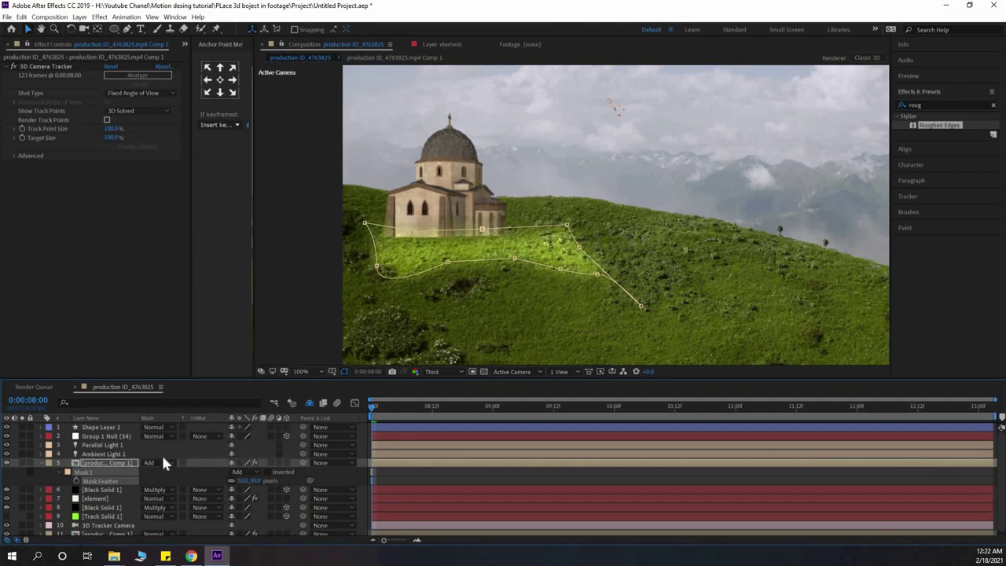
pyautogui.click(161, 462)
pyautogui.click(157, 143)
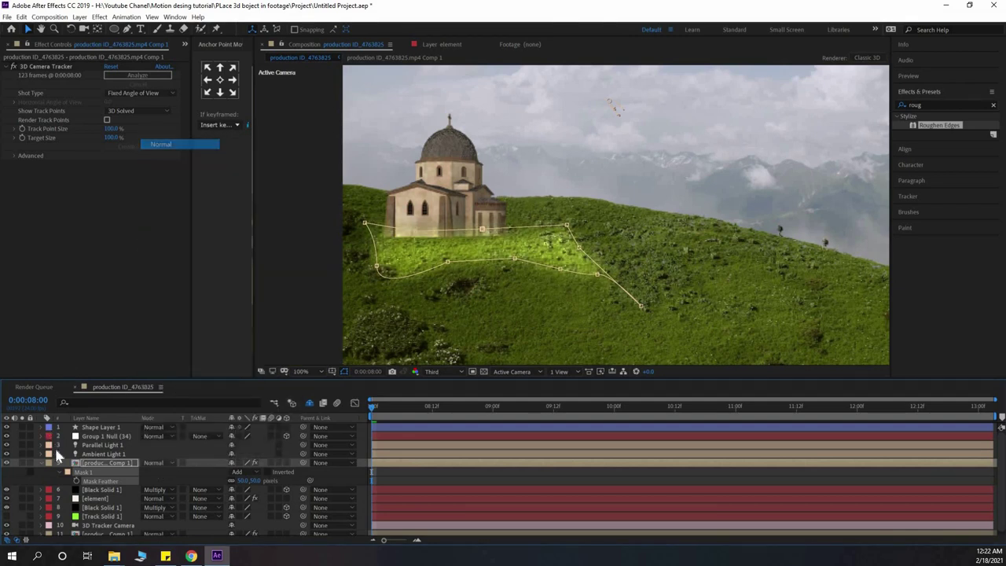
# Move the masked footage copy one level down in the layer stack, directly below the upper black solid.
pyautogui.click(85, 472)
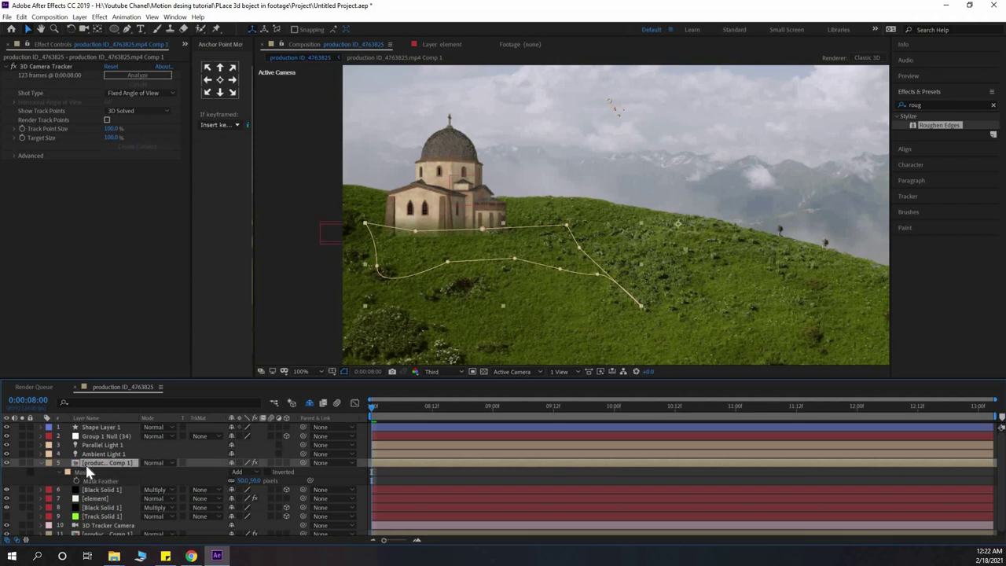
pyautogui.hotkey('ctrl', '[')
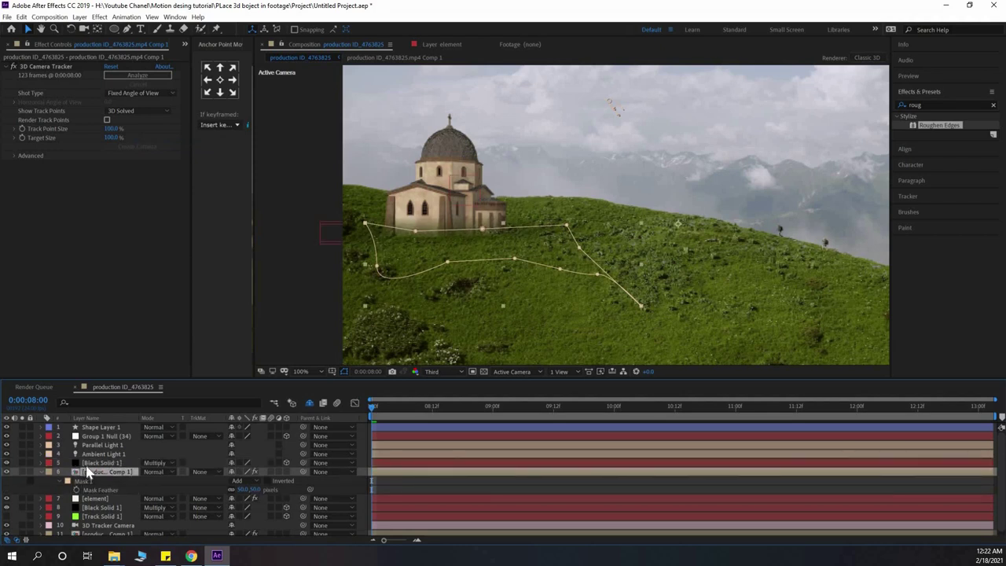
pyautogui.click(84, 481)
pyautogui.hotkey('ctrl', '[')
pyautogui.hotkey('ctrl', ']')
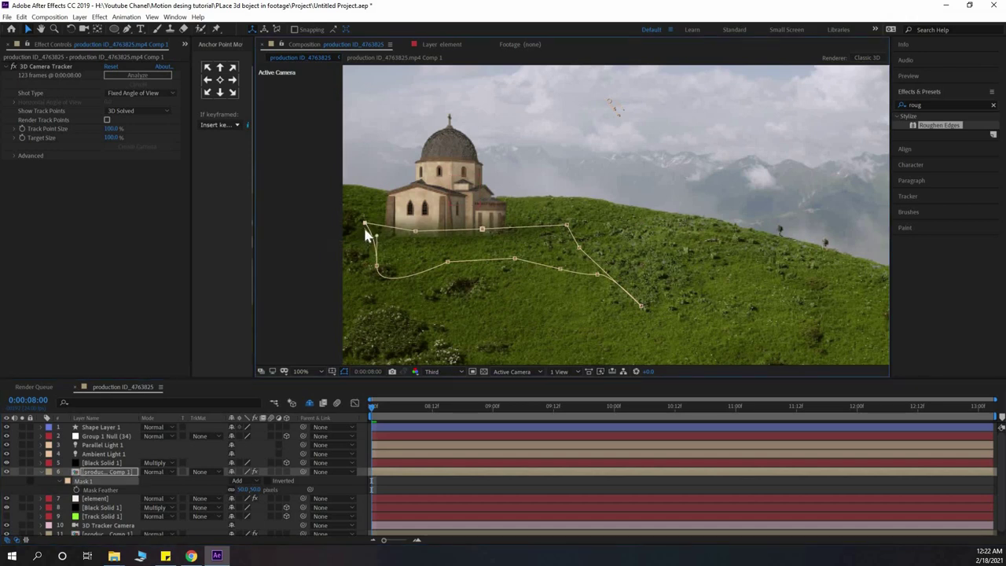
# Lower the grass mask's upper edge to the foot of the church walls and pull its upper-right points inward.
pyautogui.moveTo(365, 224); pyautogui.dragTo(419, 236)
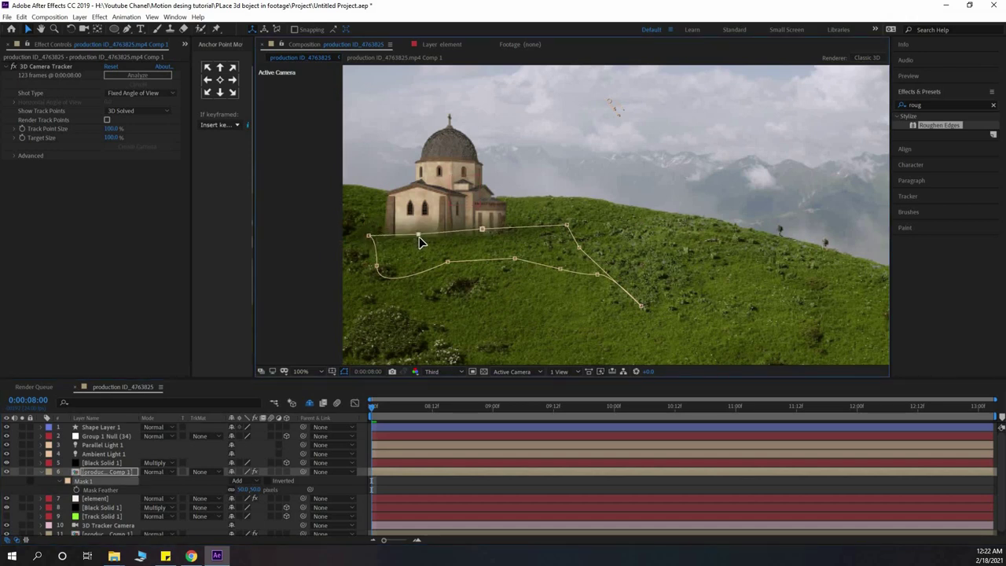
pyautogui.click(482, 231)
pyautogui.moveTo(482, 234); pyautogui.dragTo(482, 239)
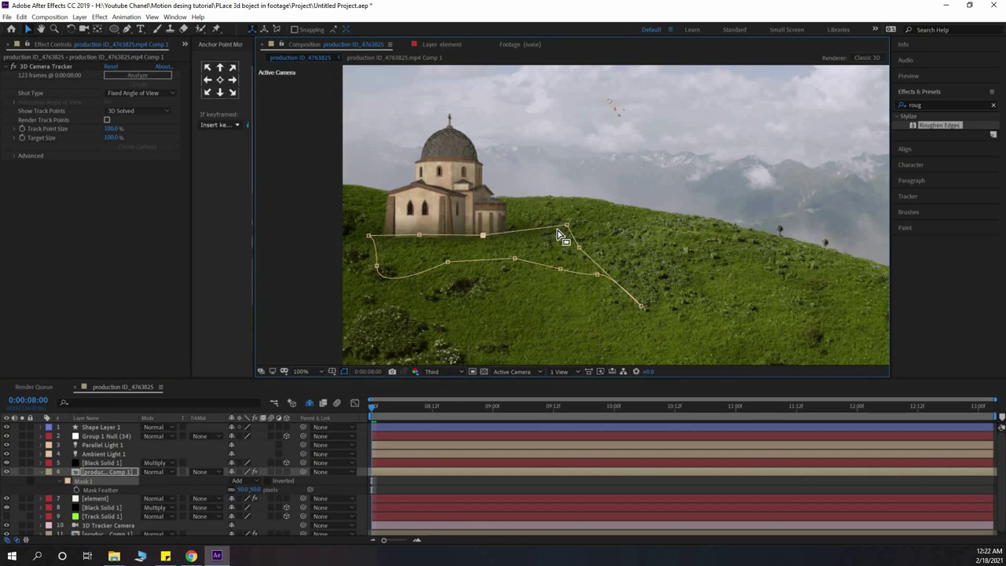
pyautogui.moveTo(559, 228); pyautogui.dragTo(531, 233)
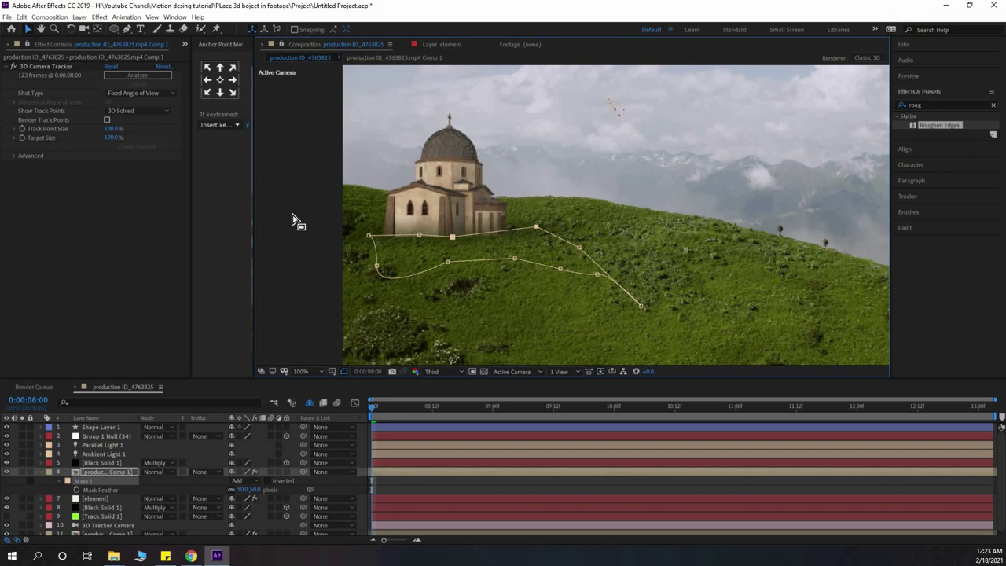
pyautogui.click(270, 186)
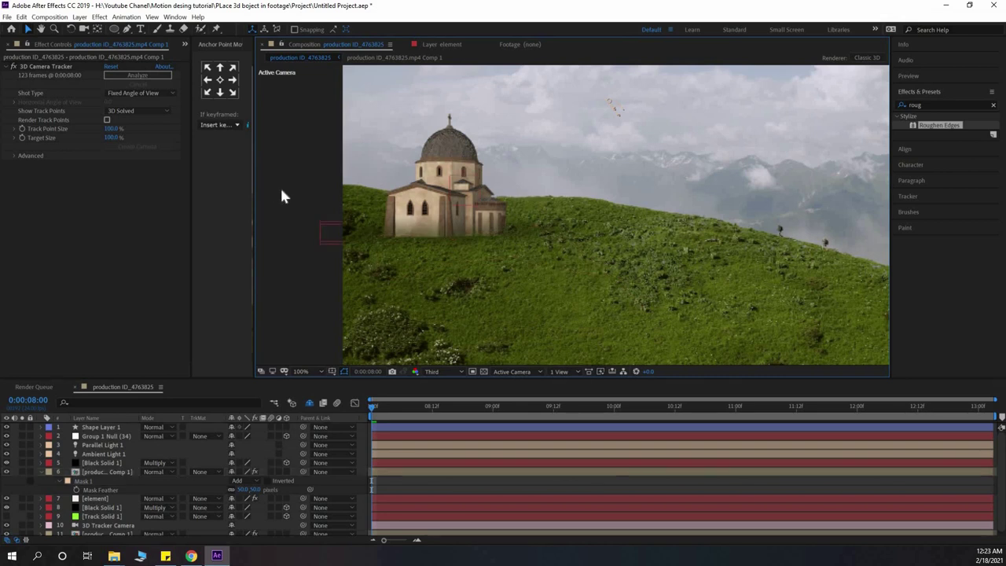
# Check the blend at the church base in an enlarged view, then fit the whole frame and preview the playback.
pyautogui.press('`')
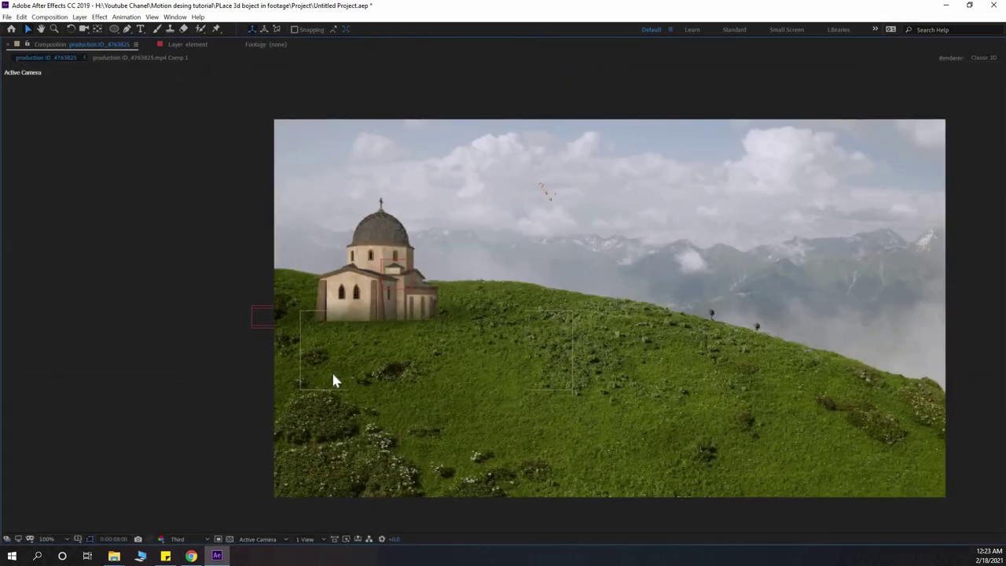
pyautogui.press('.')
pyautogui.press('`')
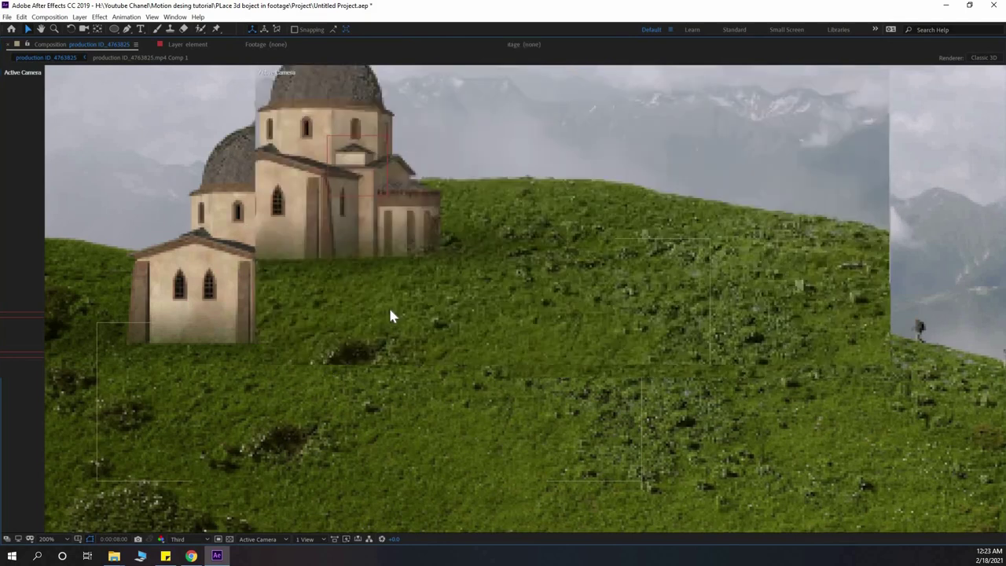
pyautogui.click(310, 370)
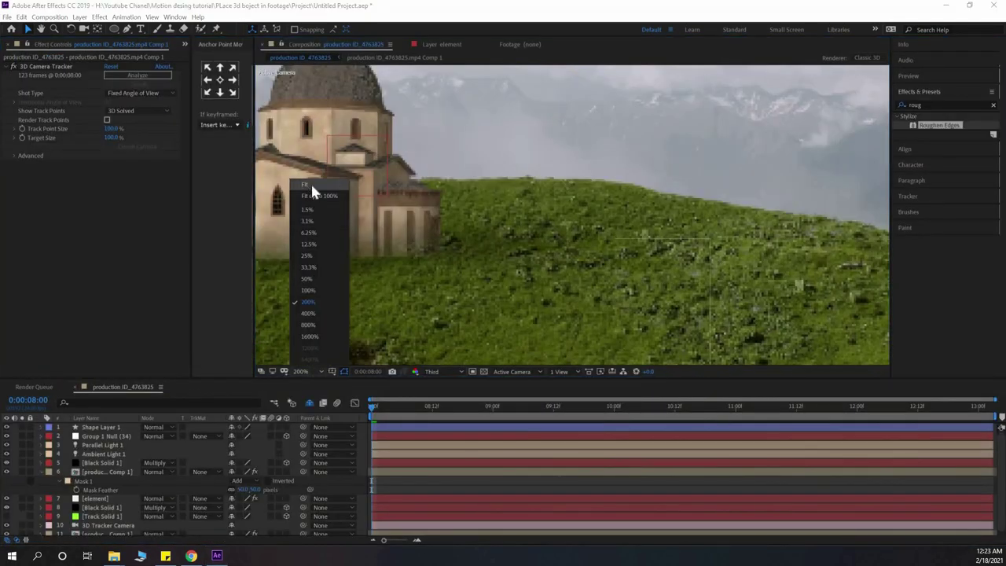
pyautogui.click(310, 182)
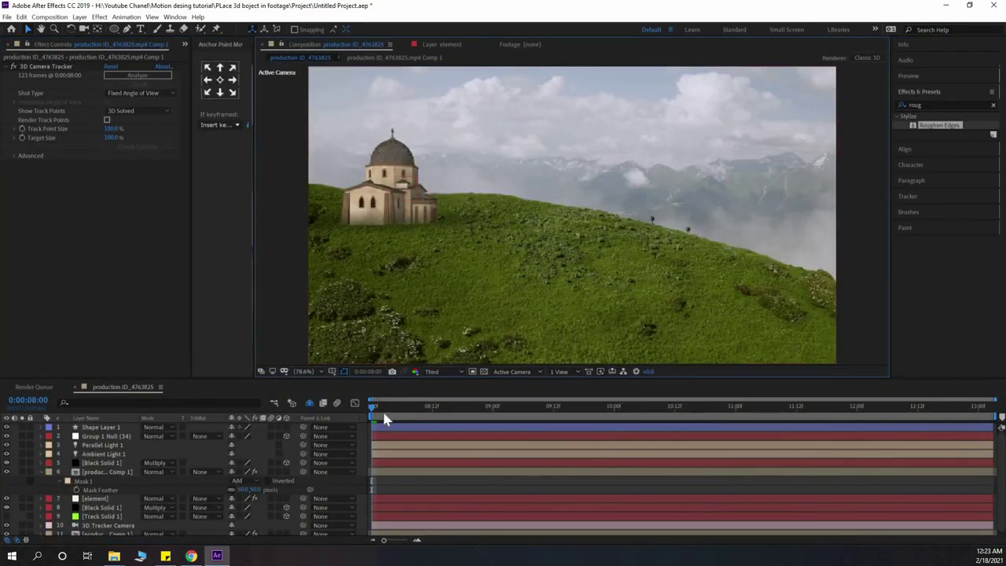
pyautogui.press('space')
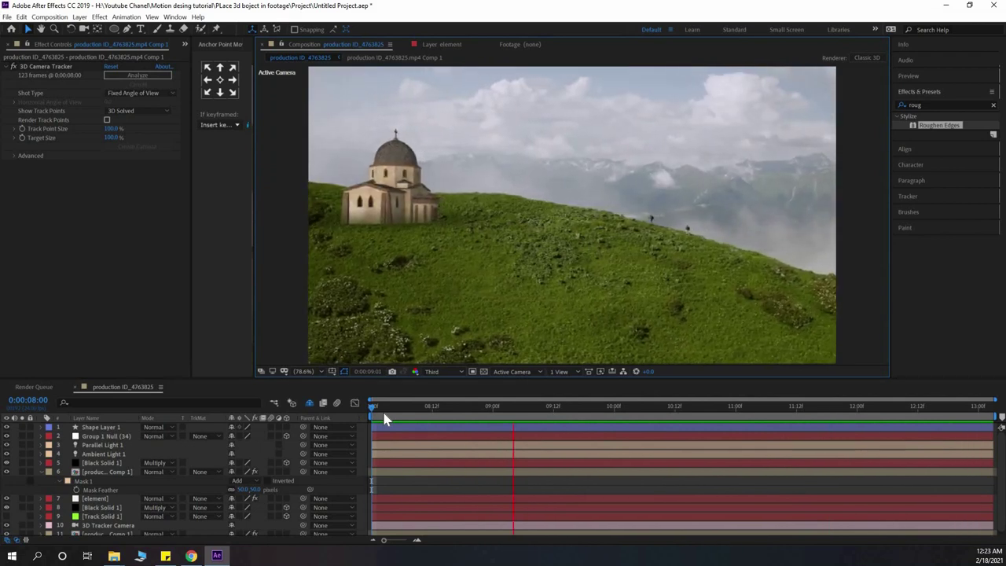
pyautogui.press('space')
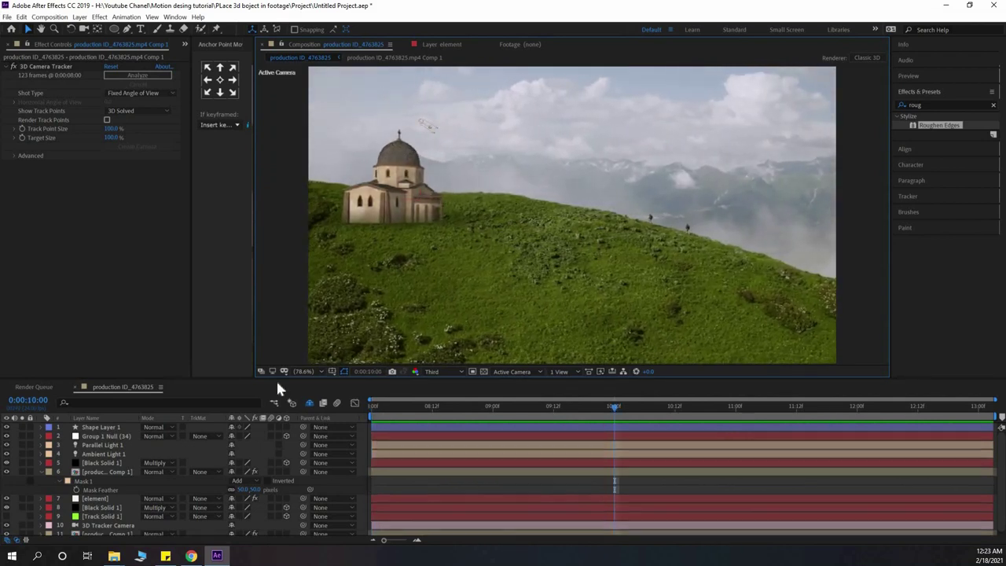
pyautogui.rightClick(16, 430)
pyautogui.moveTo(35, 434)
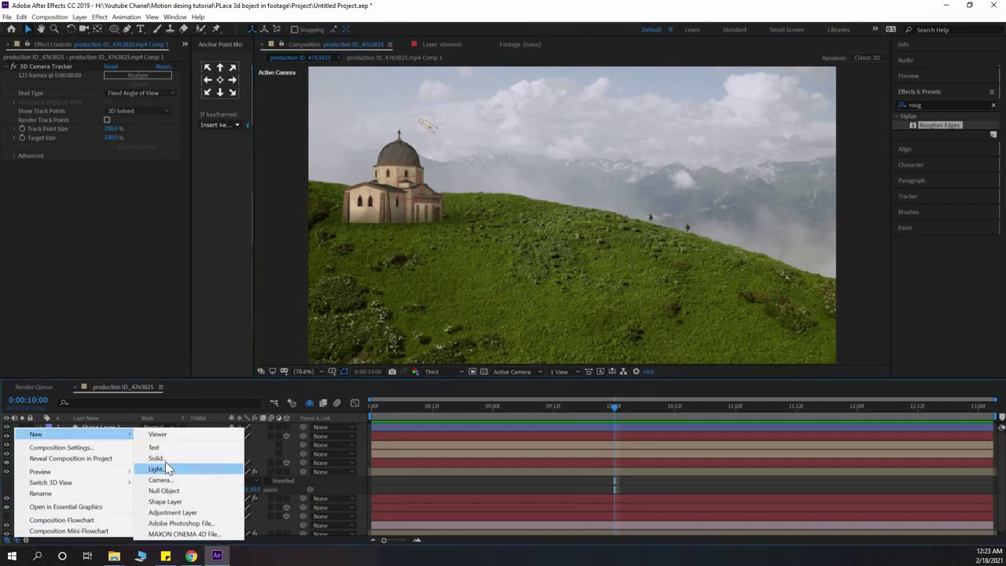
pyautogui.click(163, 459)
pyautogui.click(368, 371)
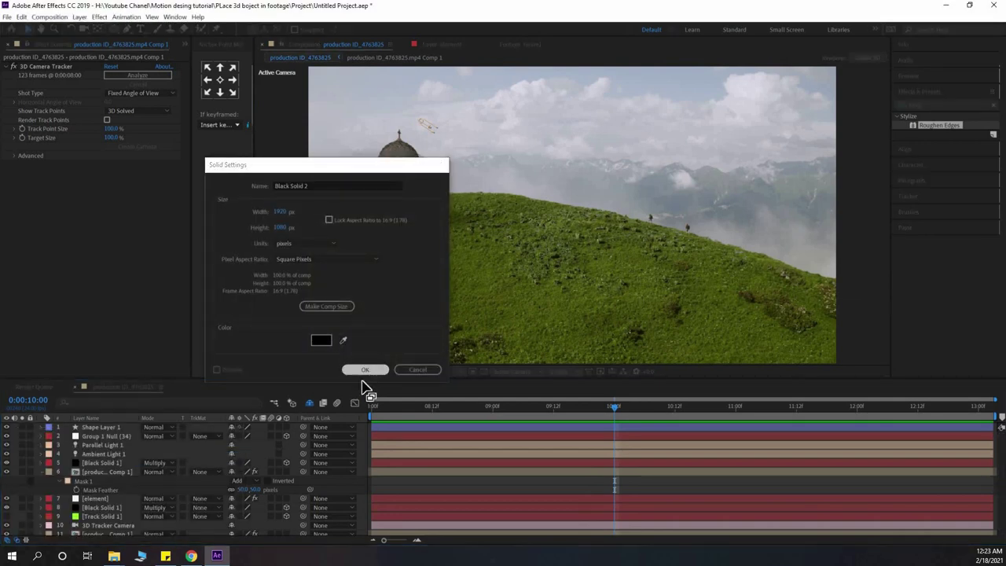
pyautogui.hotkey('ctrl', 'z')
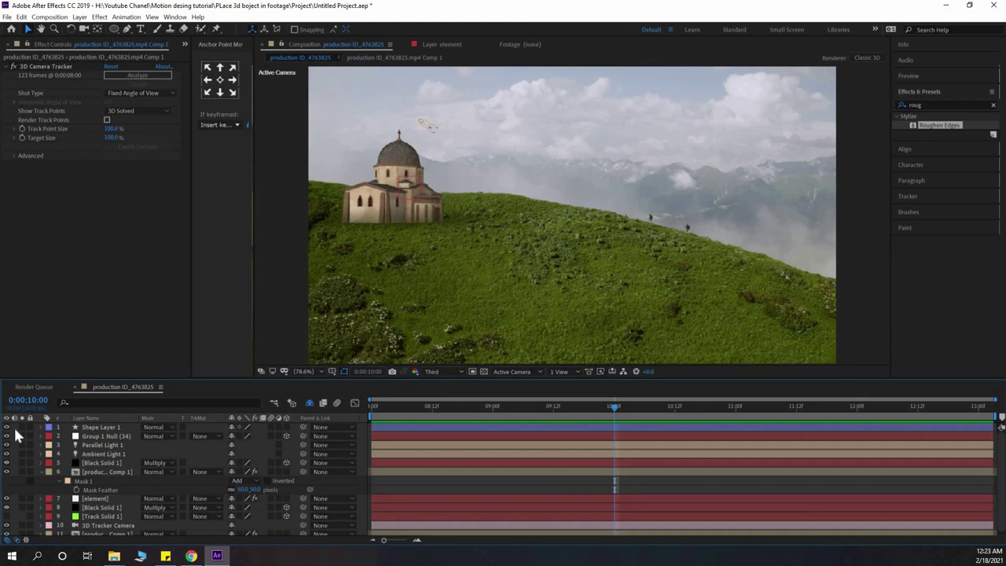
# Add an adjustment layer above all other layers and apply the Curves effect to it.
pyautogui.rightClick(15, 429)
pyautogui.moveTo(35, 435)
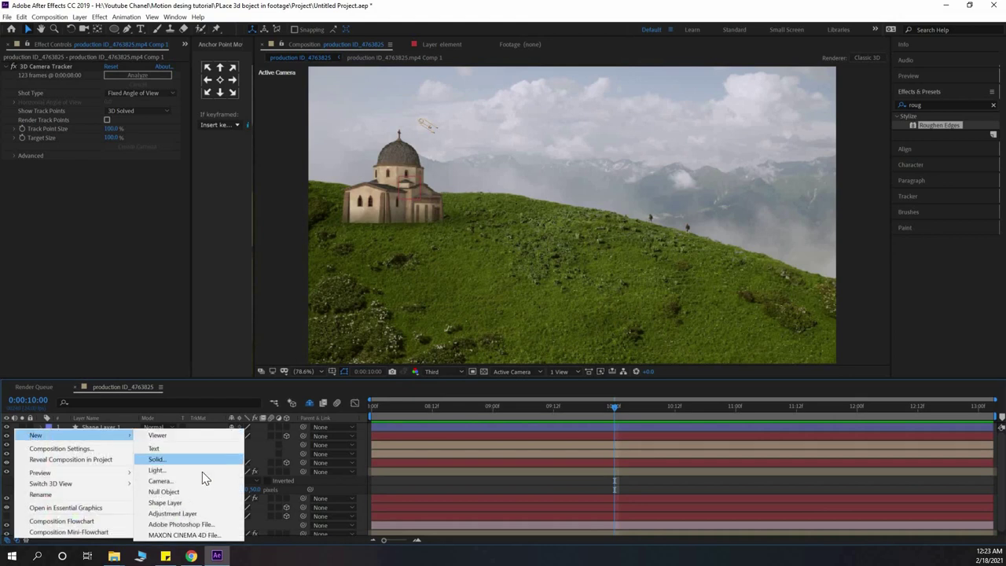
pyautogui.click(188, 515)
pyautogui.click(943, 103)
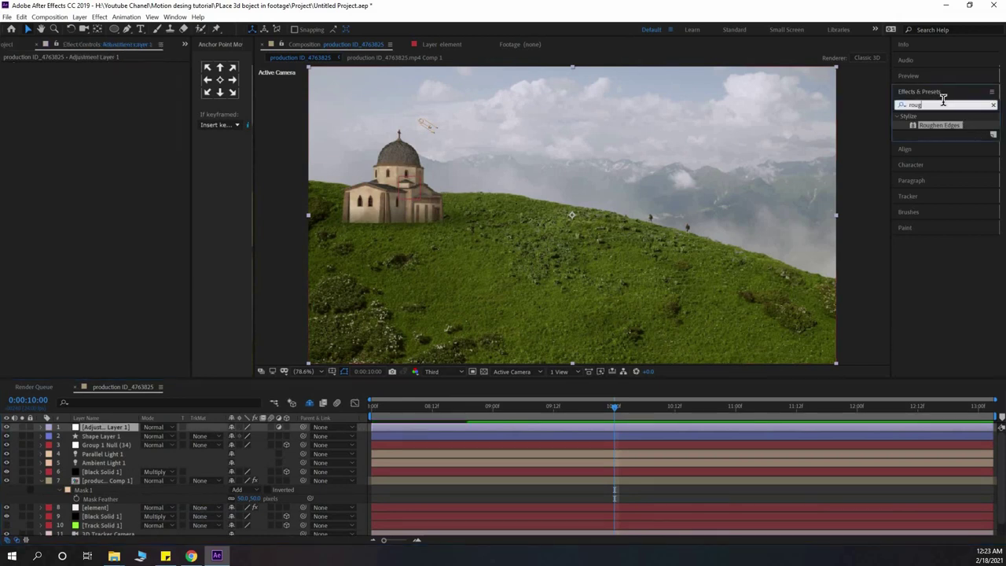
pyautogui.write('curve')
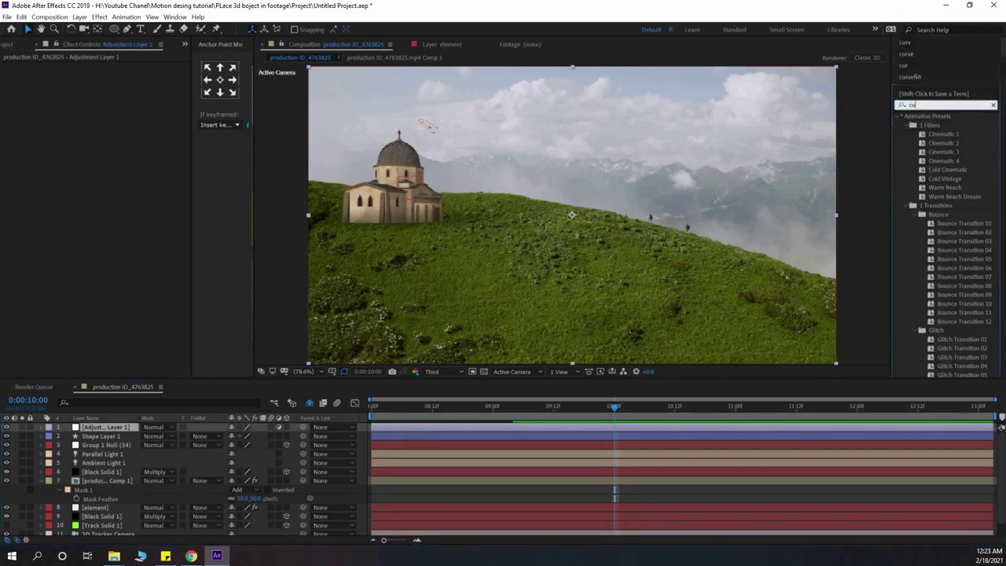
pyautogui.doubleClick(936, 153)
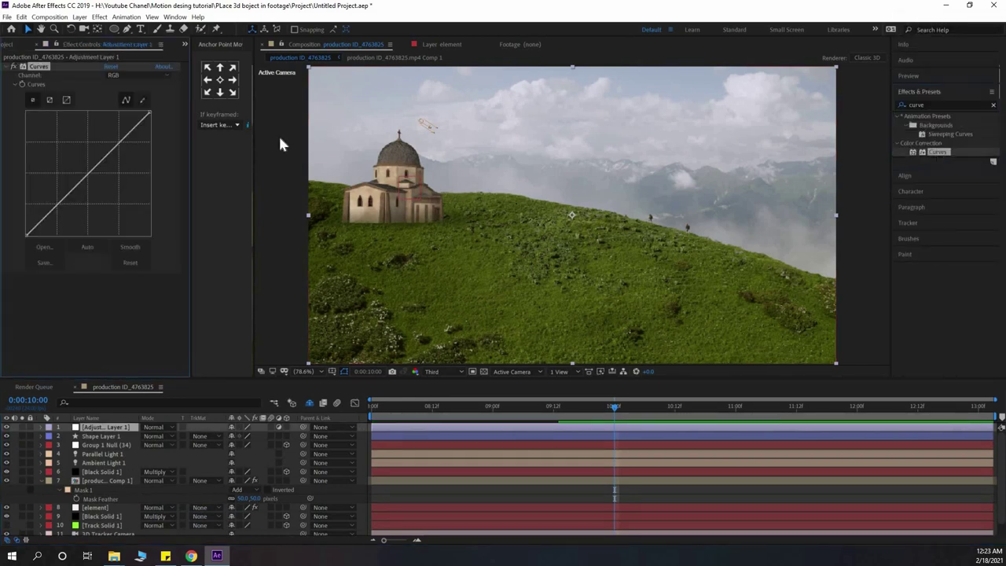
# Pull the midtones of the RGB curve and the Red channel curve slightly down on the adjustment layer.
pyautogui.moveTo(84, 174); pyautogui.dragTo(91, 182)
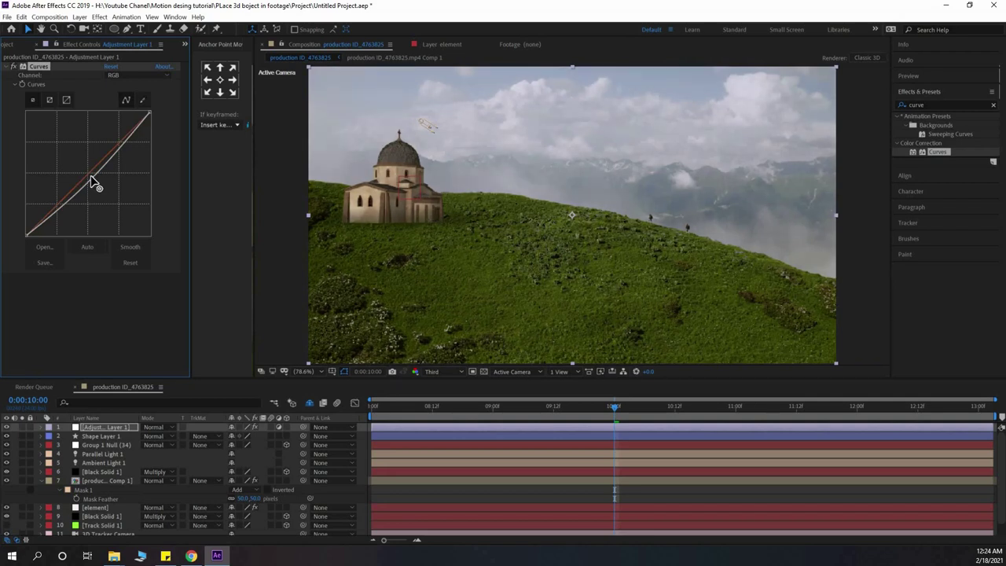
pyautogui.click(113, 74)
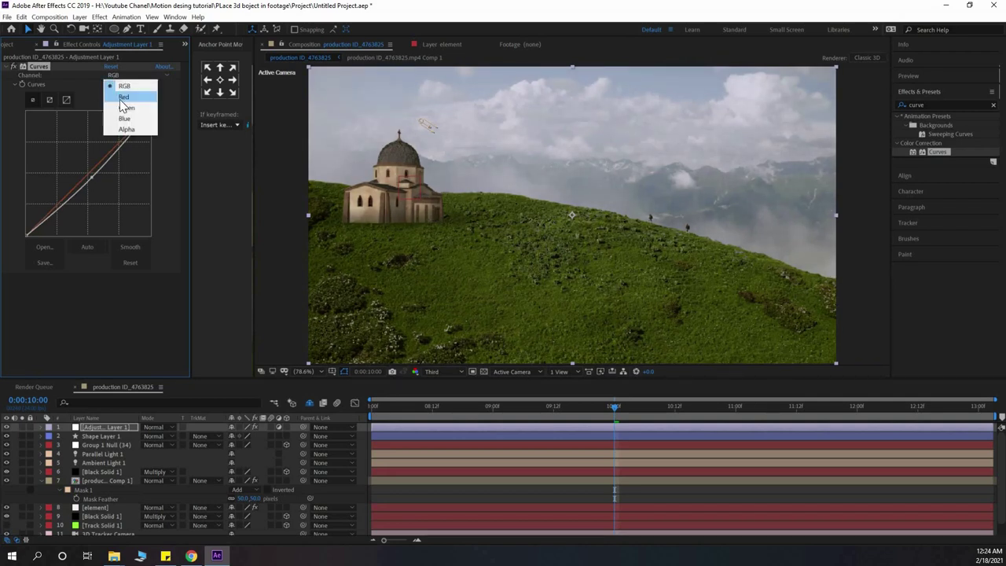
pyautogui.click(118, 93)
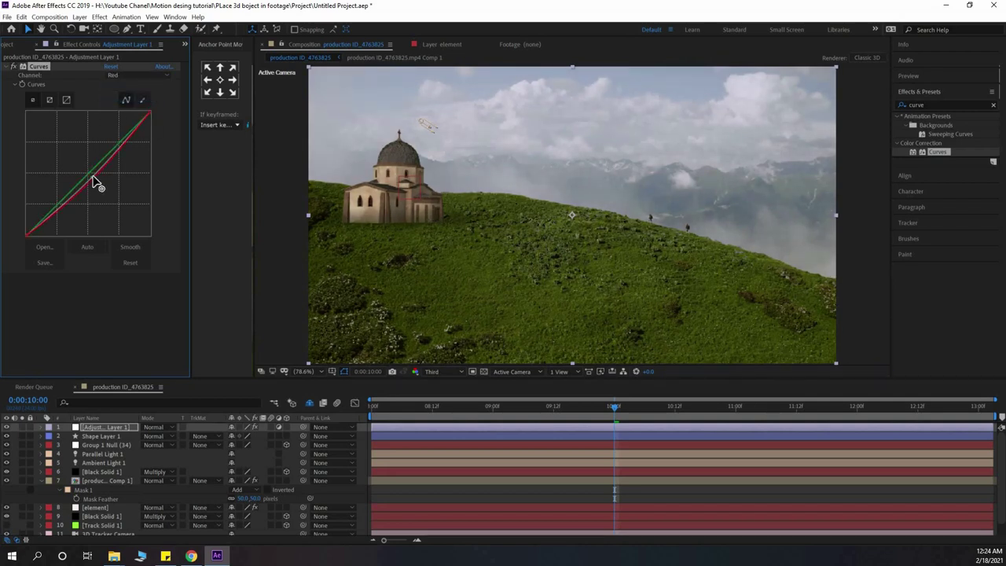
pyautogui.moveTo(92, 175); pyautogui.dragTo(92, 176)
# Pull the midtones of the Green channel curve slightly down in the Curves effect.
pyautogui.click(115, 75)
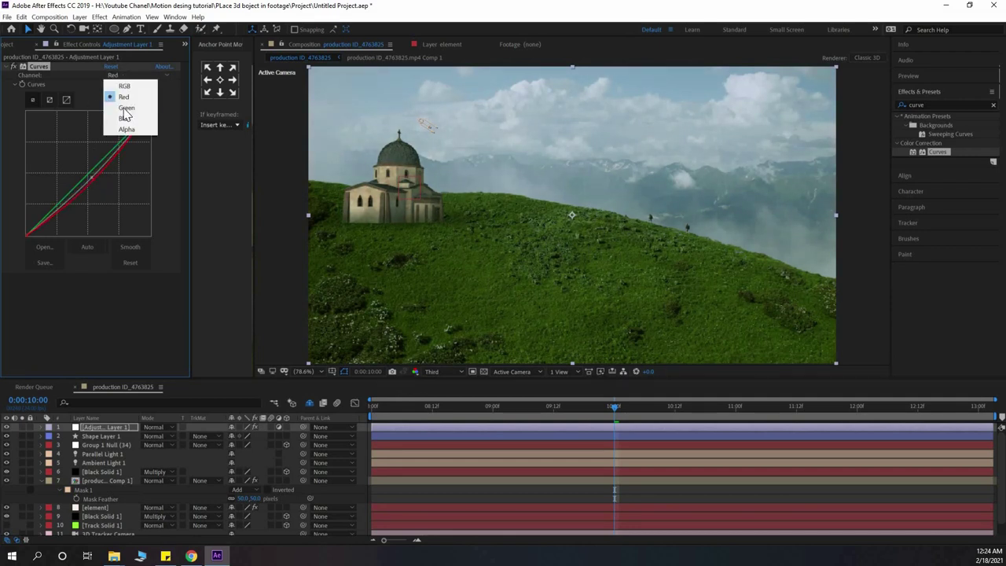
pyautogui.click(119, 108)
pyautogui.moveTo(86, 173); pyautogui.dragTo(85, 177)
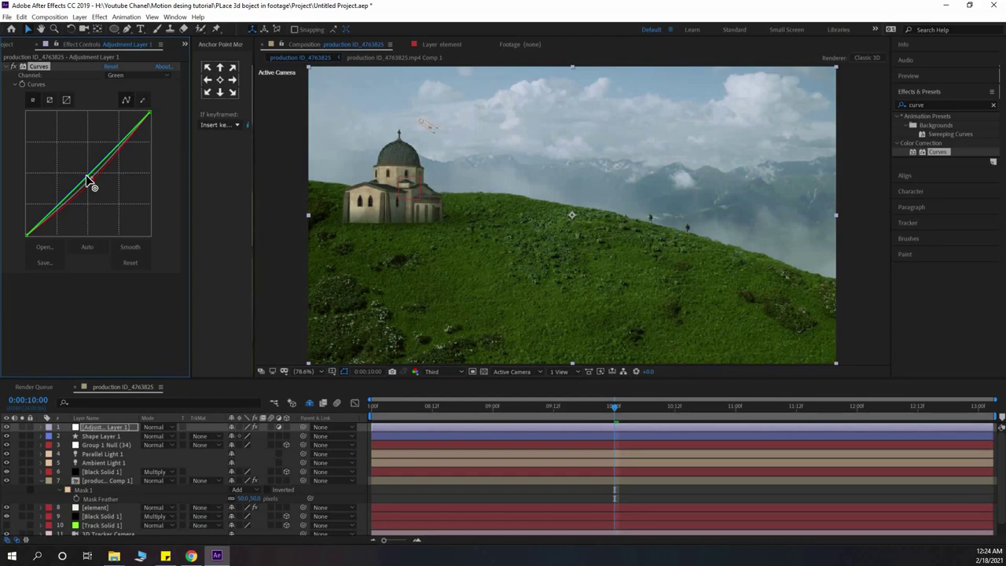